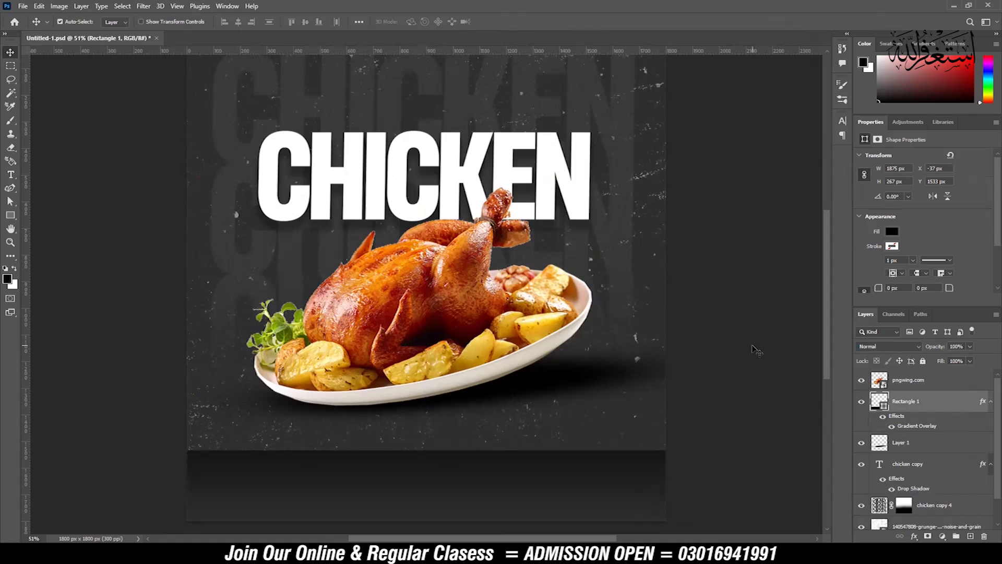
Place pngwing.com (4).png in the poster, scaled to about 474 px wide, with one tomato showing at the left edge beside the plate.
key(alt+Tab)
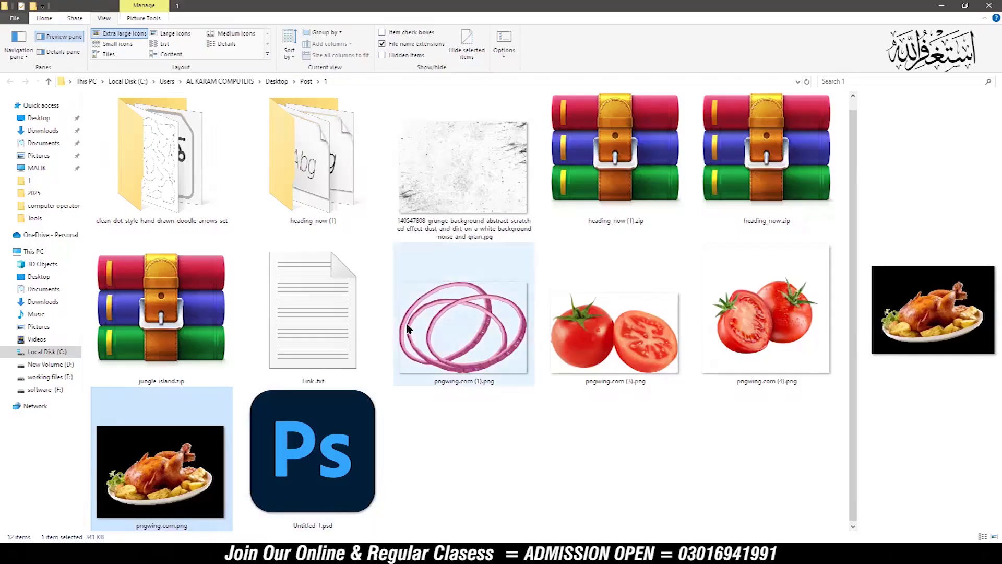
click(751, 317)
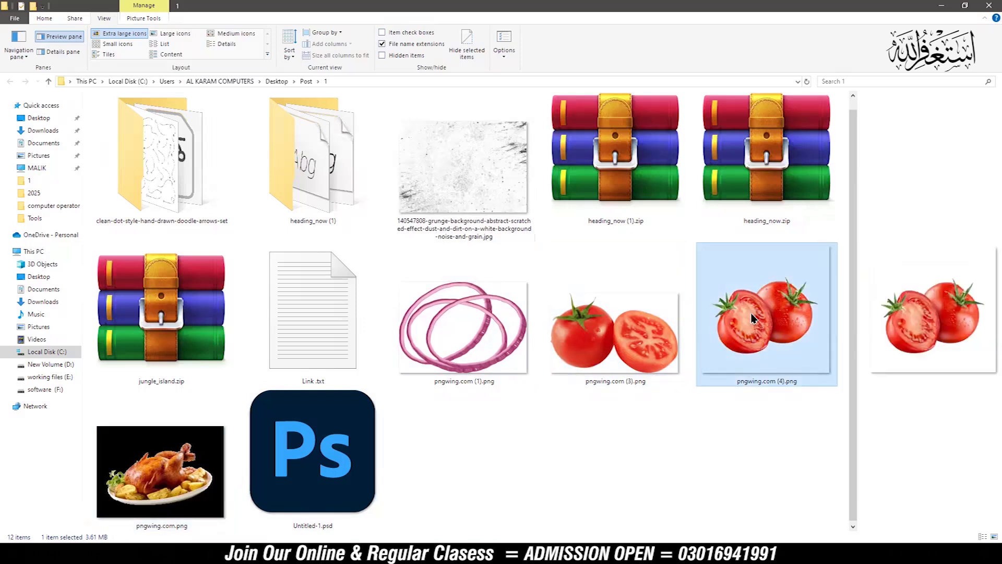
drag(752, 328, 322, 438)
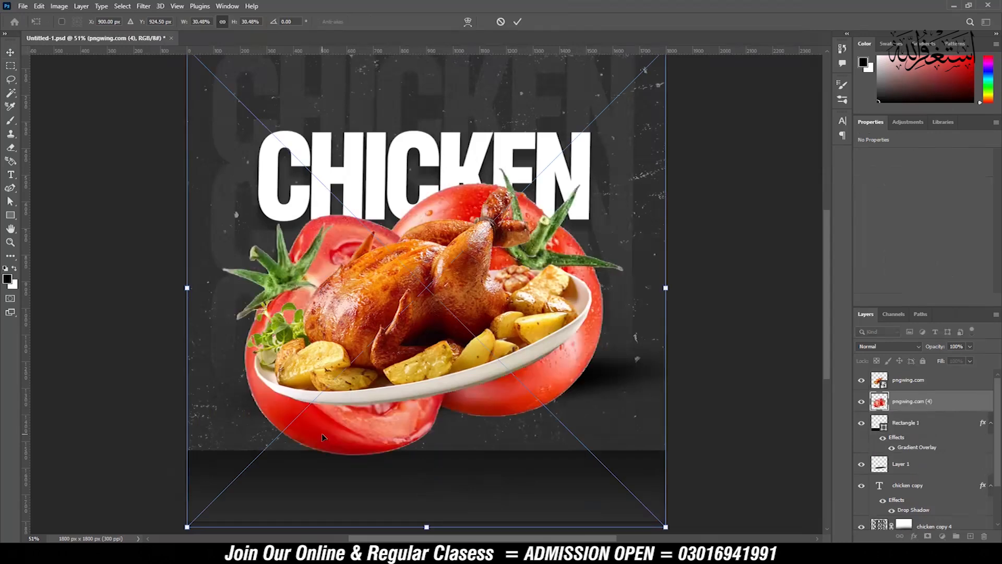
drag(665, 287, 217, 409)
key(Return)
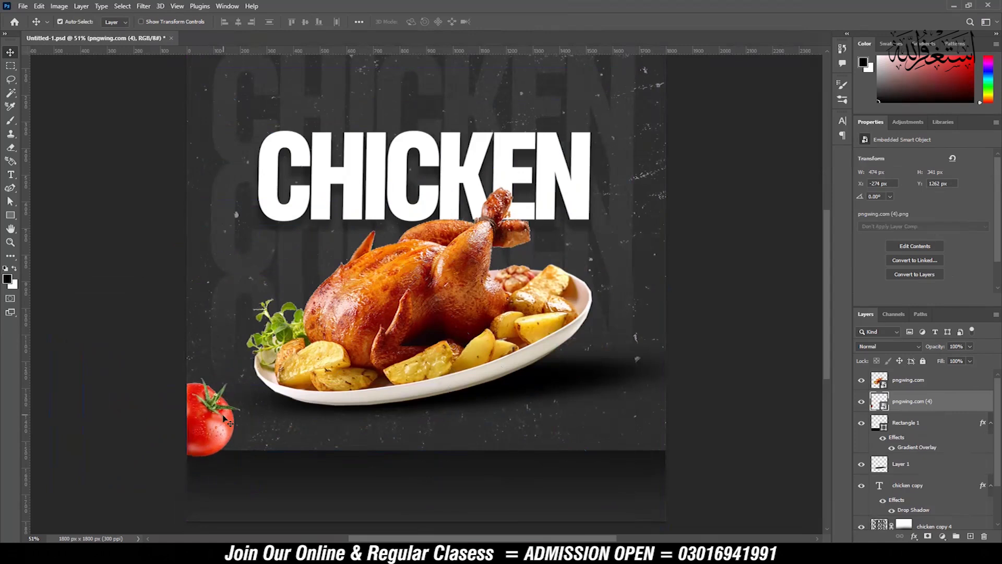
Apply a Motion Blur to the tomato layer with an angle of -35° and a distance of 35 pixels.
click(143, 6)
mouse_move(175, 130)
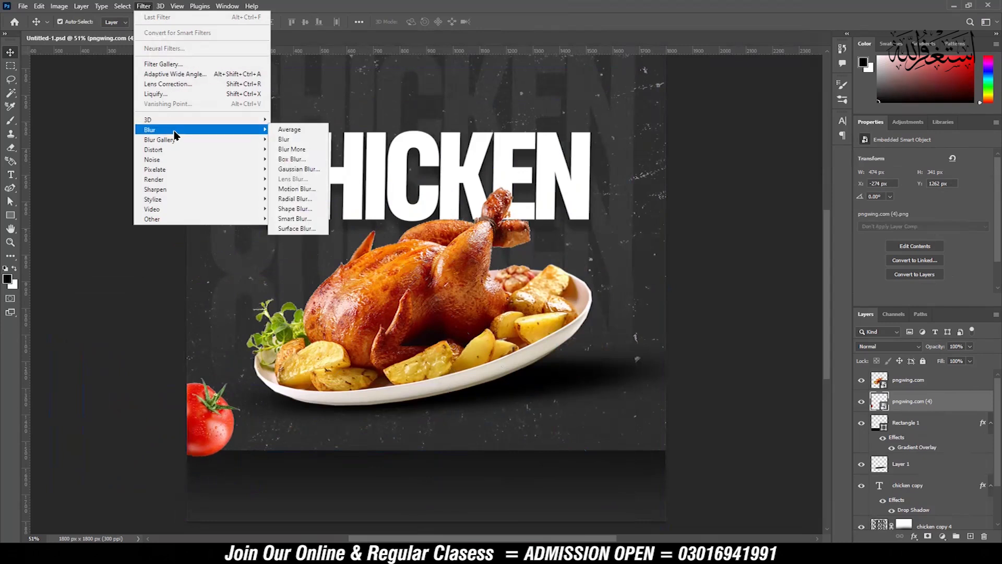
click(296, 188)
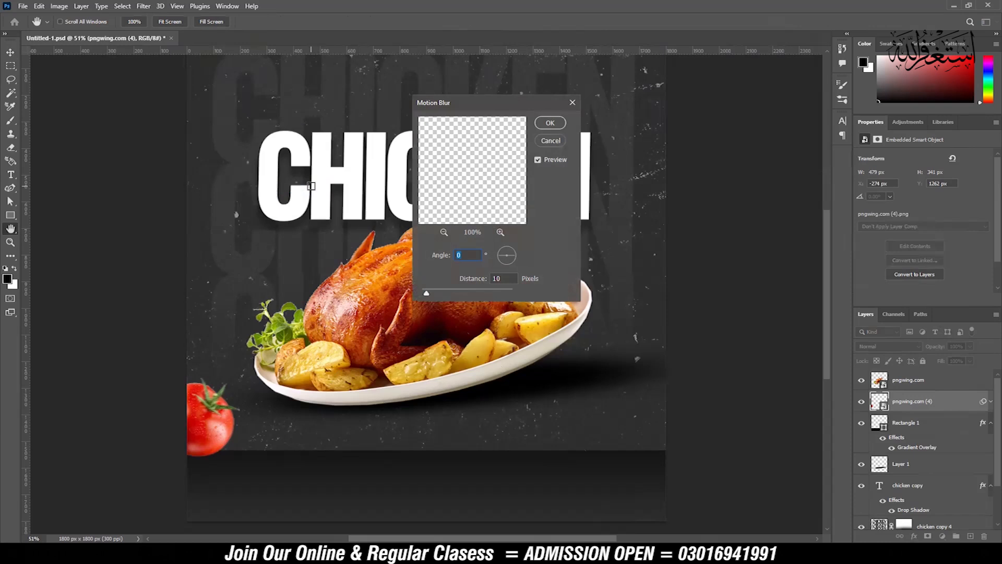
drag(488, 108, 583, 124)
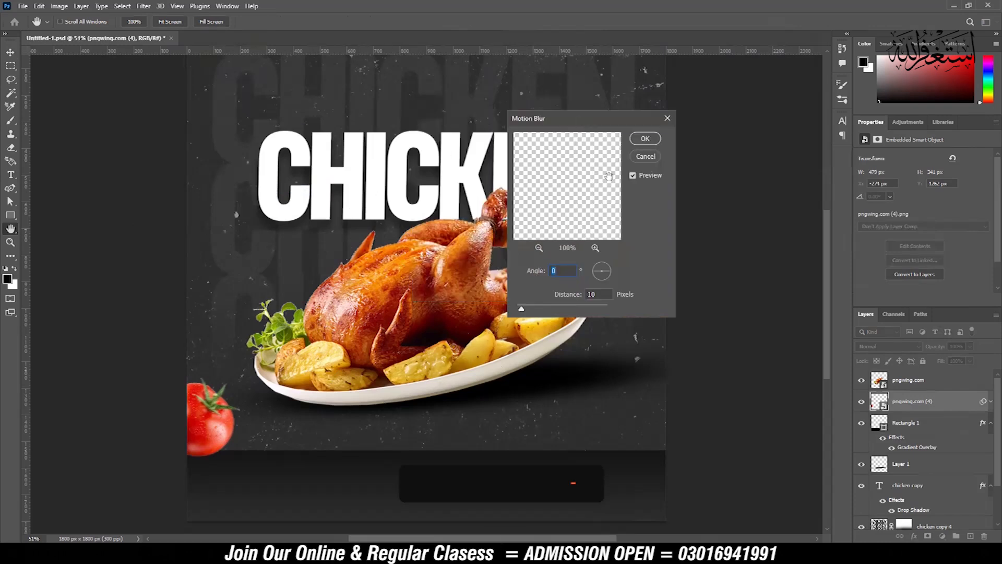
drag(607, 272, 609, 276)
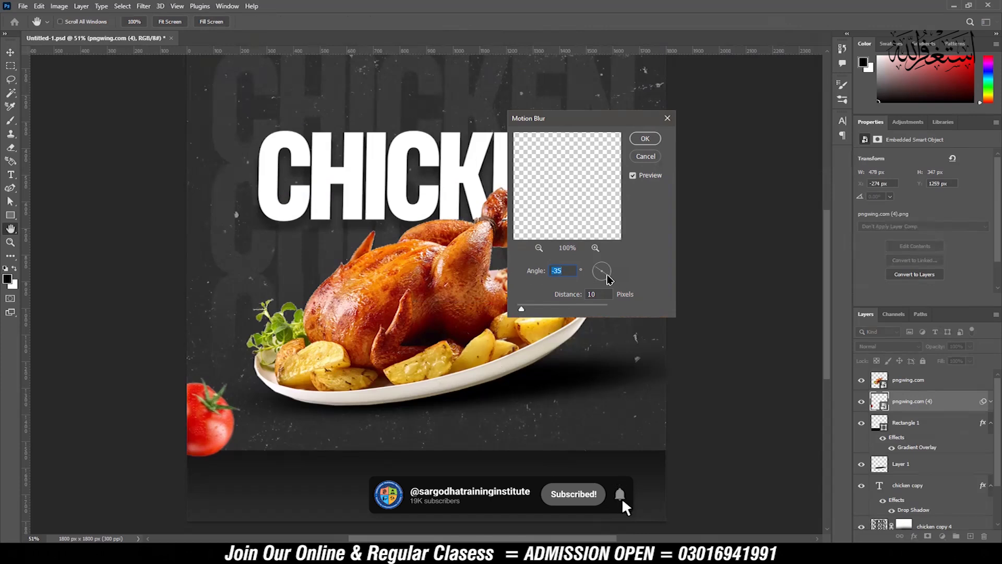
drag(522, 309, 532, 312)
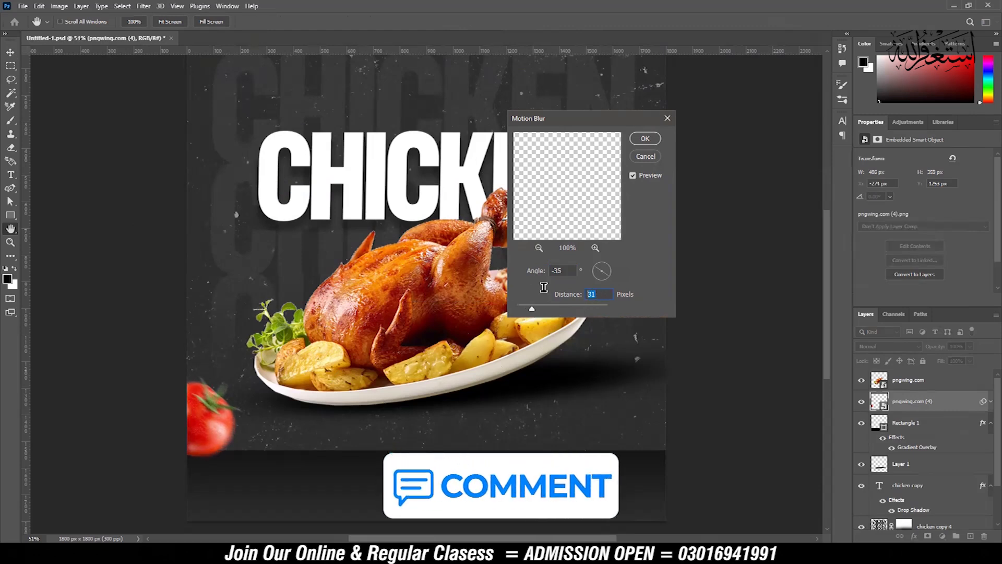
text(35)
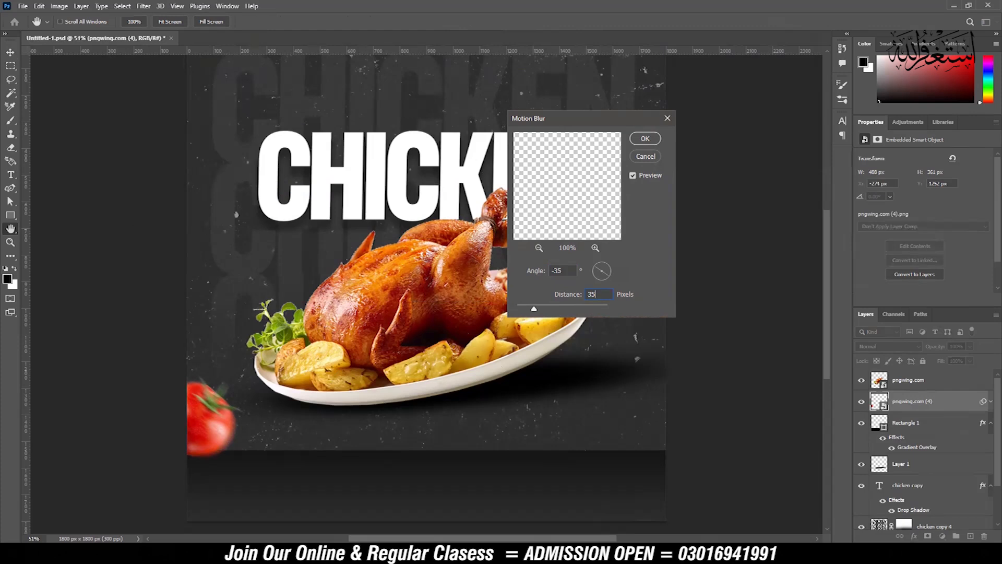
click(645, 138)
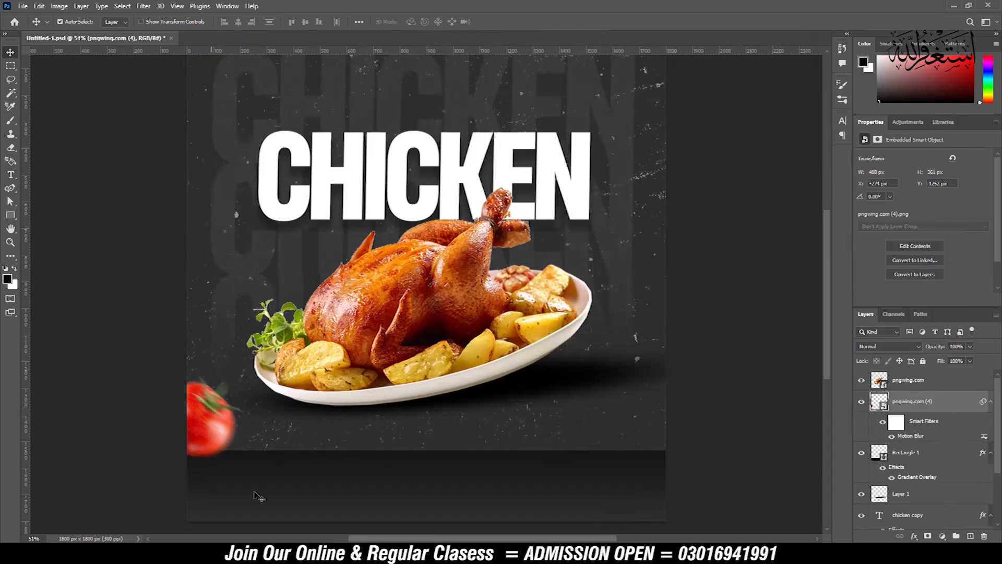
key(alt+Tab)
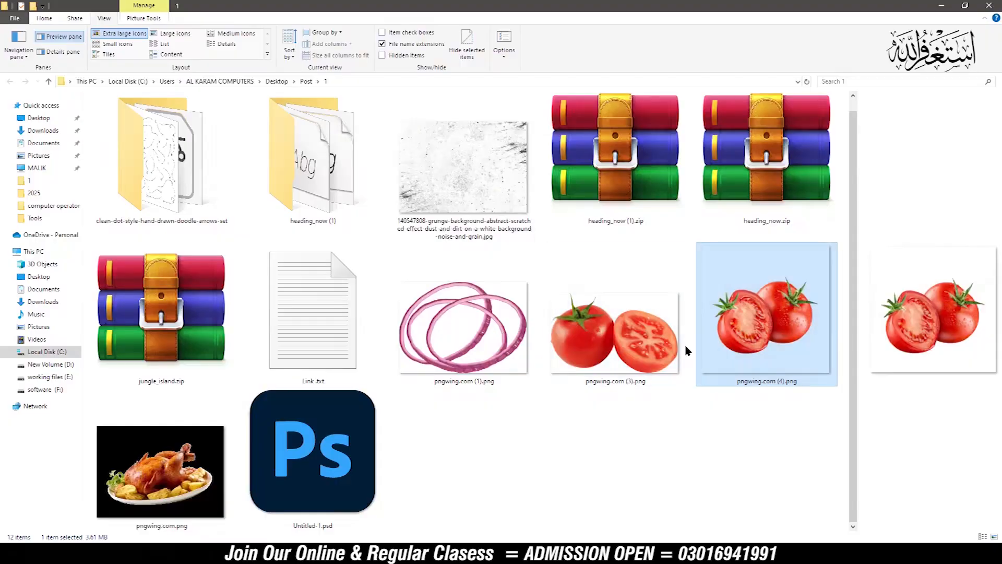
click(598, 348)
click(753, 315)
drag(752, 340, 566, 386)
drag(668, 297, 343, 287)
drag(281, 286, 702, 215)
drag(685, 296, 699, 272)
key(Return)
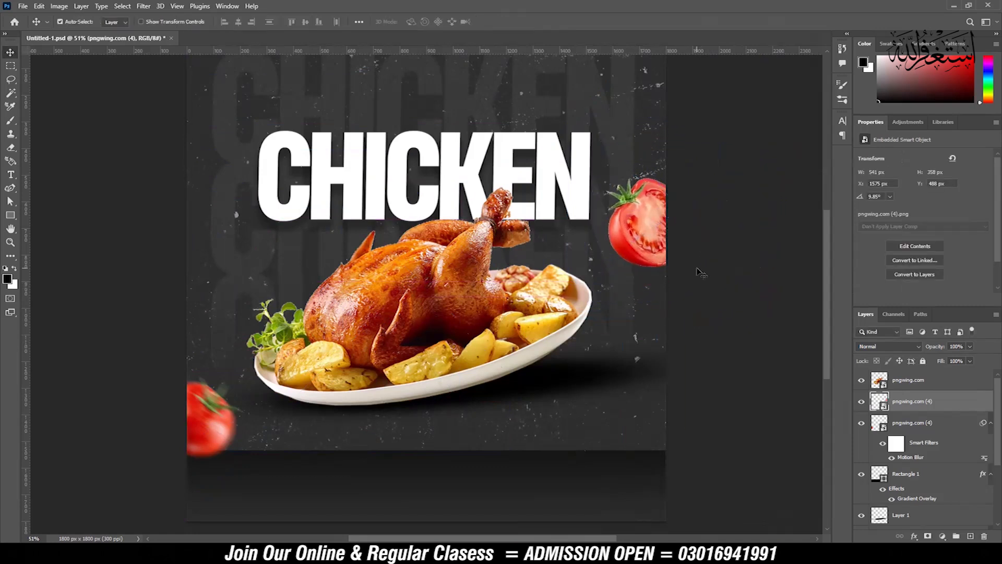
drag(642, 226, 581, 222)
key(Delete)
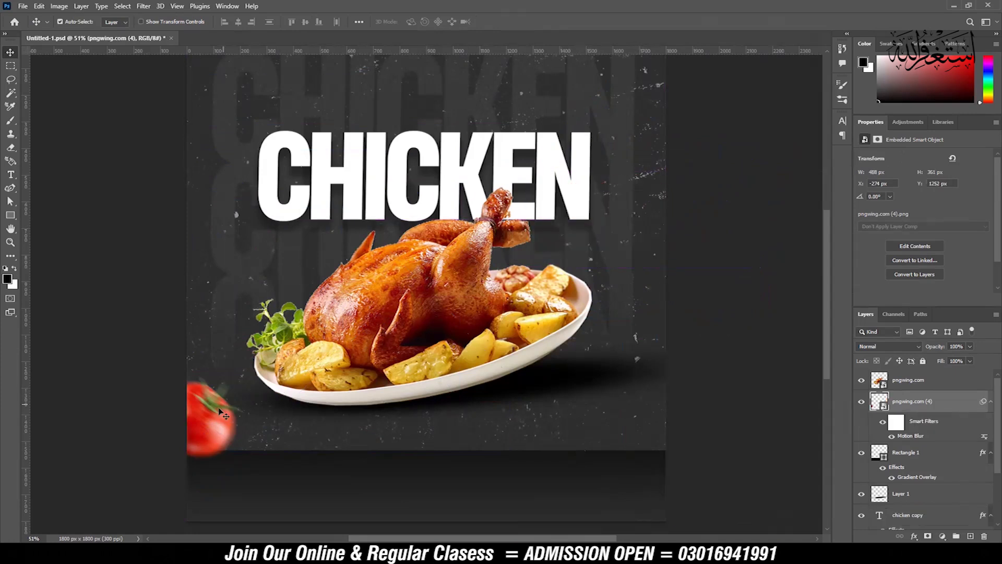
Duplicate the blurred tomato to the poster's right edge beside the CHICKEN title and enlarge the copy to about 519 px wide.
drag(215, 412, 707, 192)
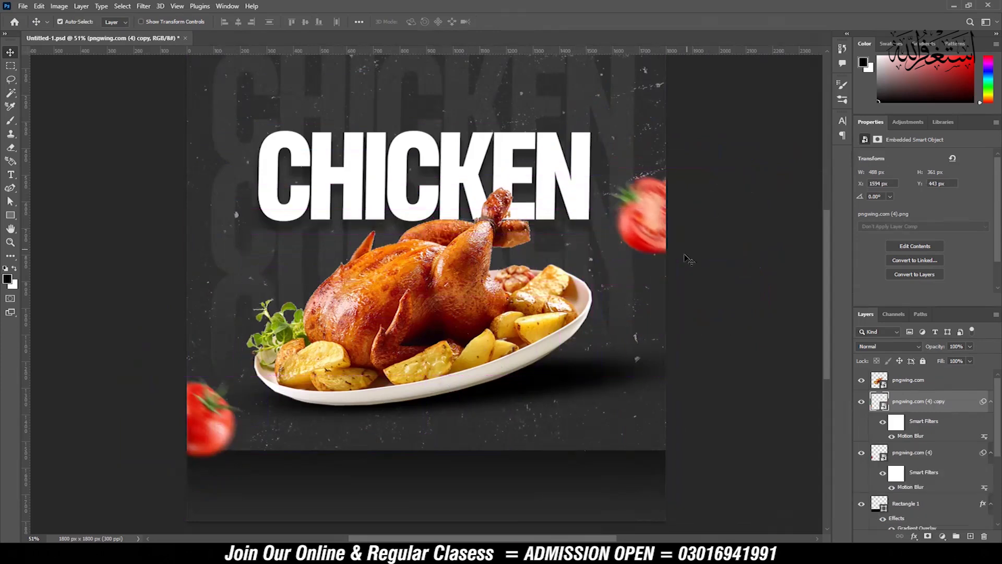
key(ctrl+t)
click(516, 214)
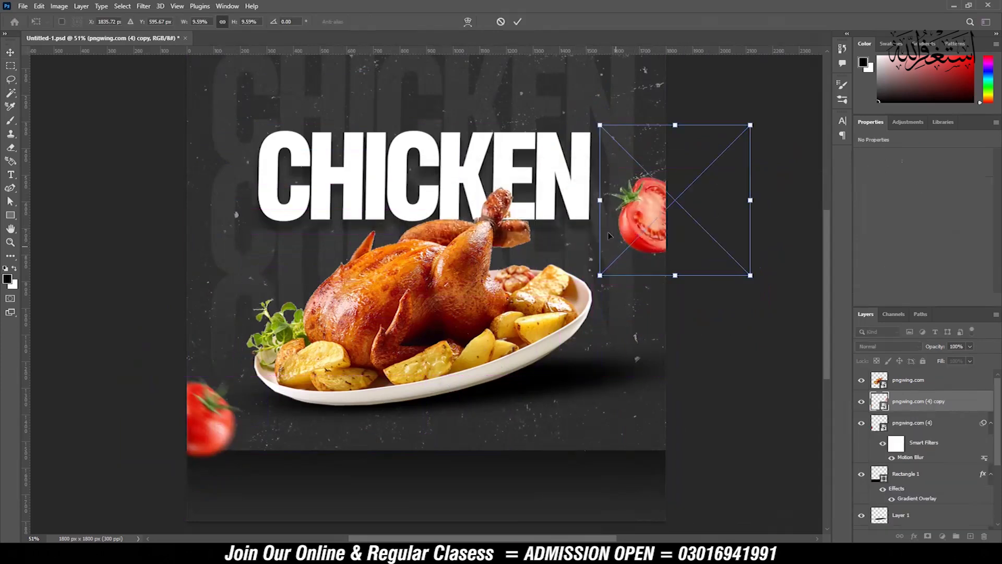
drag(601, 200, 591, 201)
drag(665, 223, 675, 224)
key(Return)
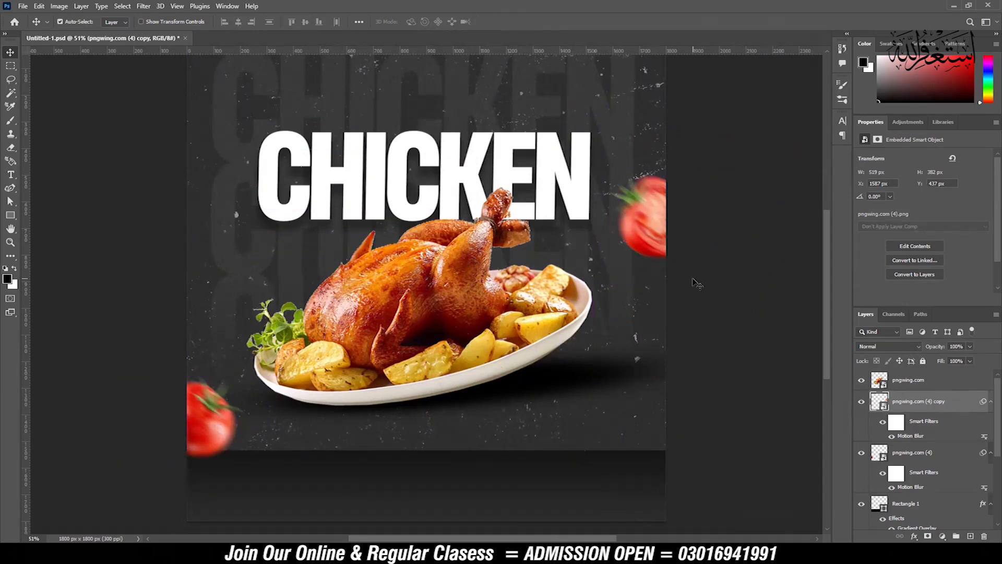
Place the onion rings image pngwing.com (1).png at the poster's upper edge, scaled to about 456 px wide.
click(334, 553)
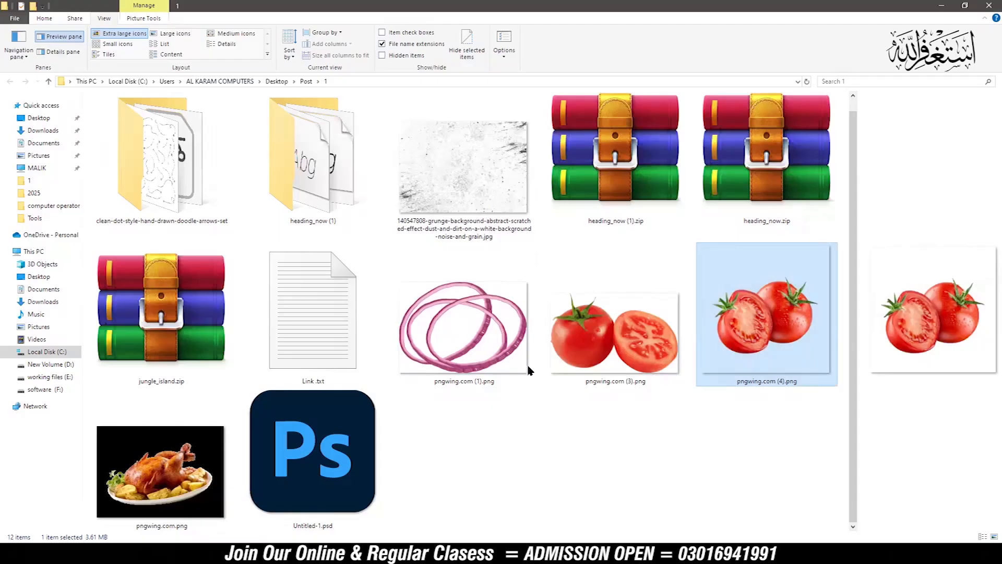
click(472, 356)
drag(473, 367, 455, 356)
drag(426, 458, 313, 112)
Duplicate the onion rings to the area below the plate and shrink the copy to about 325 px wide.
drag(253, 200, 542, 445)
key(Return)
key(ctrl+t)
key(Return)
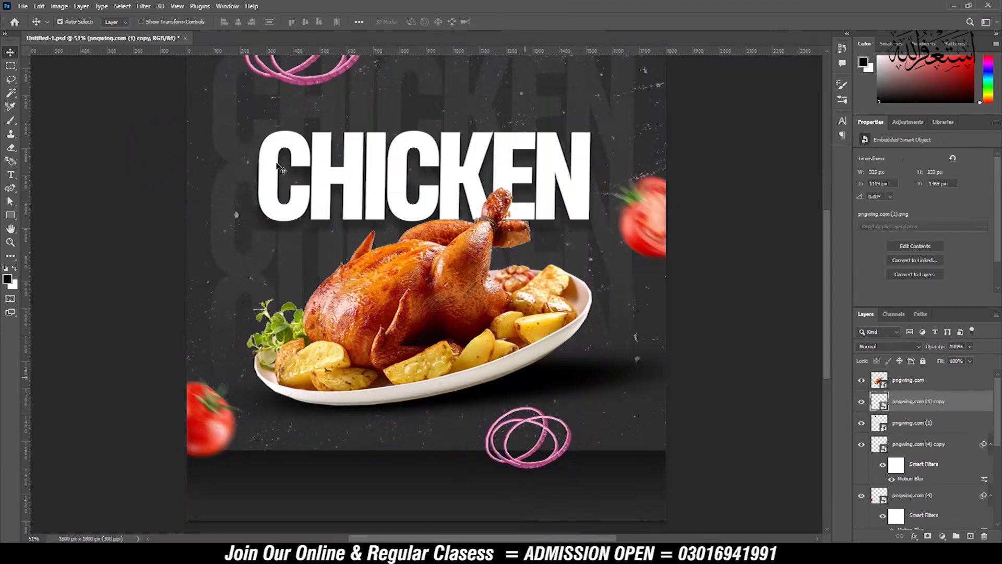
Apply a Motion Blur of -35° and 35 pixels to the onion rings below the plate.
click(144, 6)
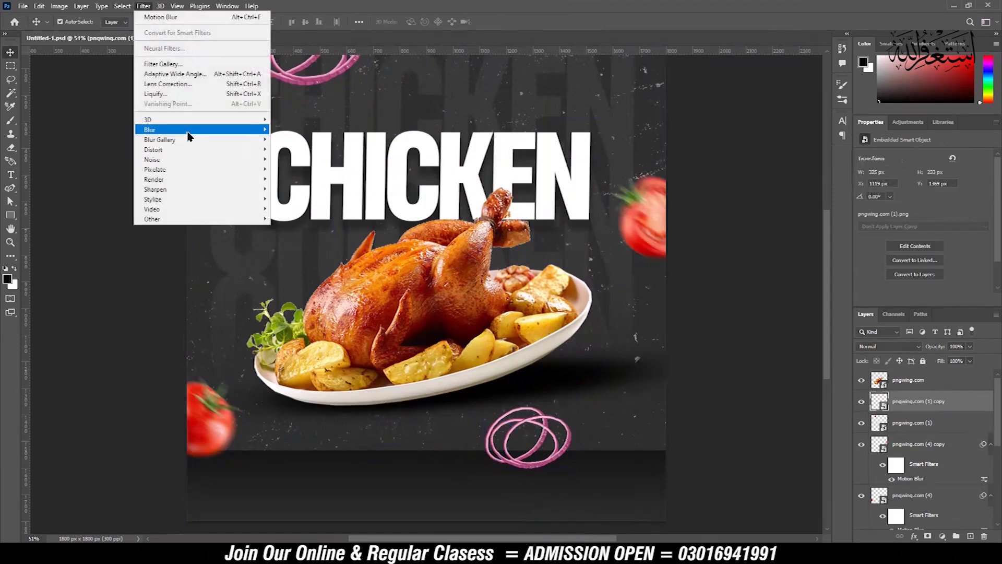
mouse_move(190, 136)
click(297, 188)
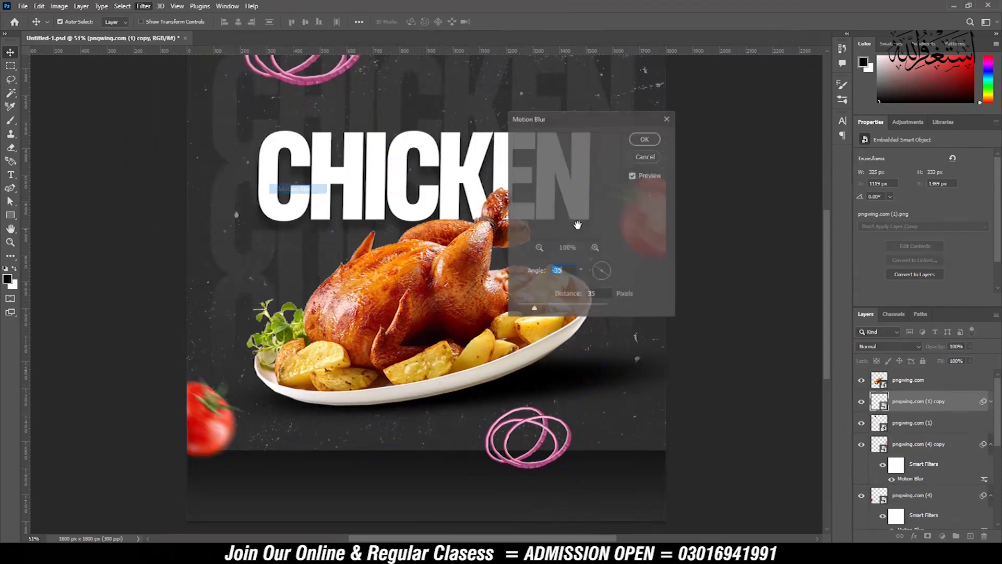
click(645, 139)
Apply a Motion Blur to the onion rings at the poster's upper edge, with a -35° angle and about 48 pixels distance.
click(274, 74)
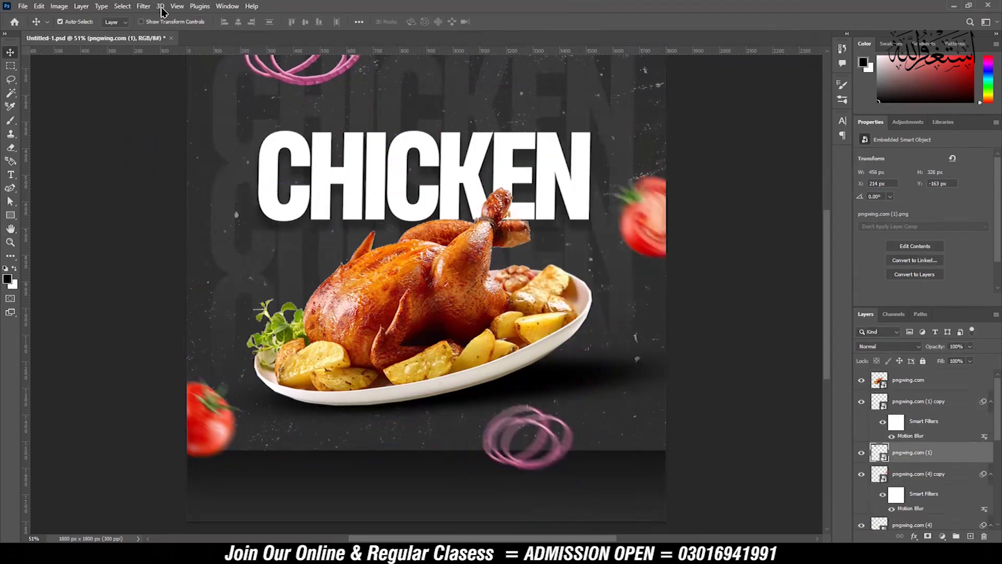
click(144, 6)
mouse_move(170, 129)
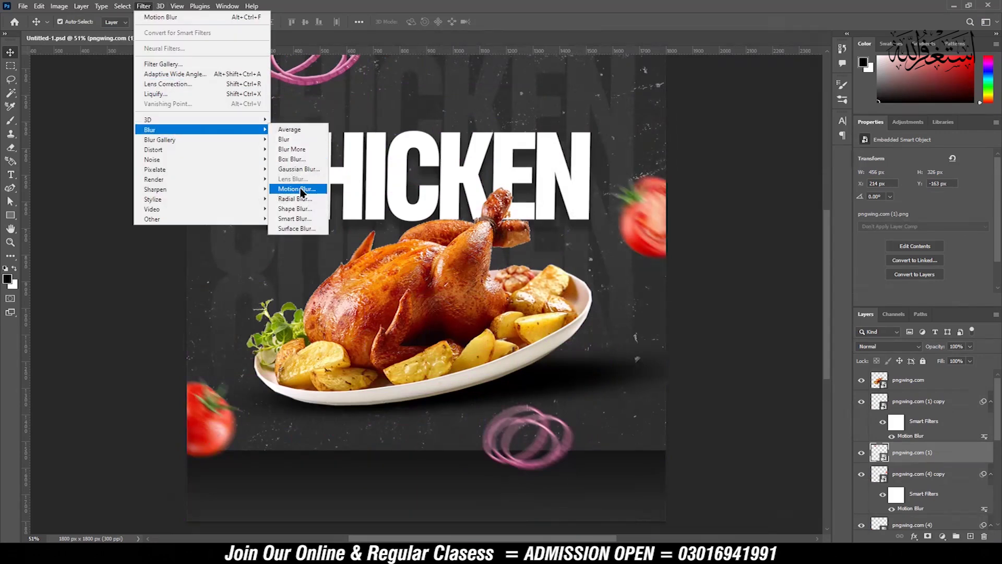
click(296, 188)
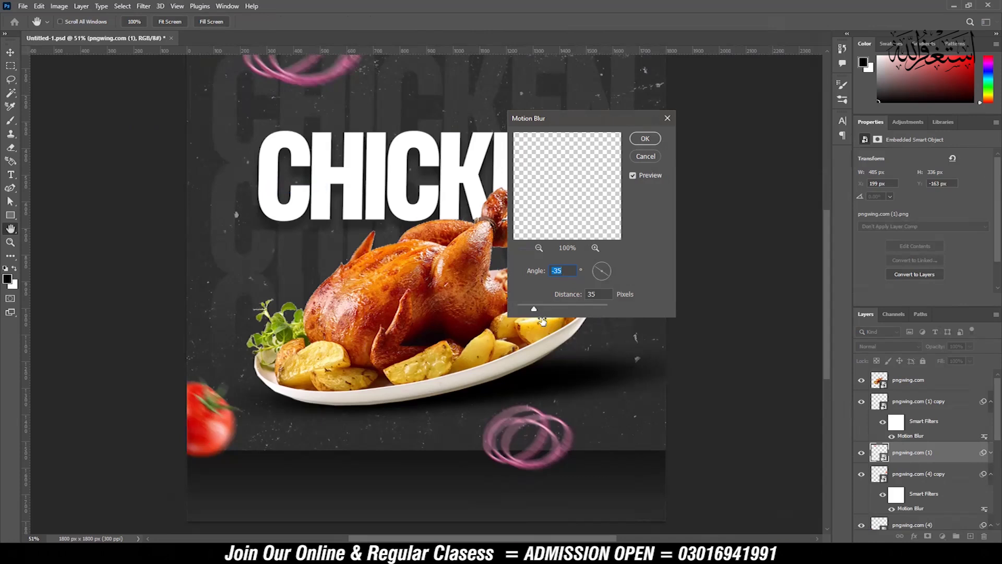
key(Tab)
drag(540, 308, 545, 308)
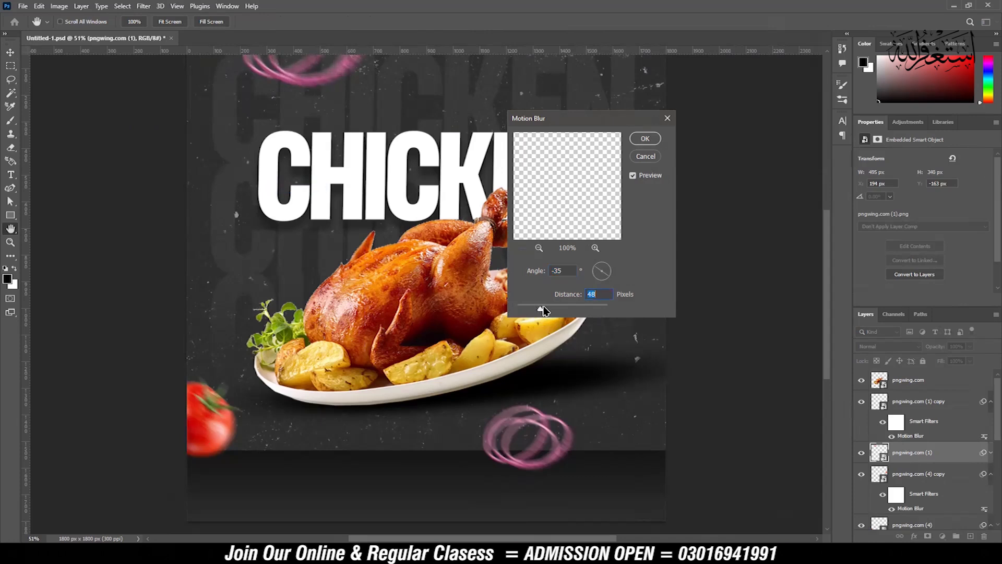
click(645, 138)
Move the blurred onion rings below the plate to the left, to about X 932 px and Y 1369 px.
click(543, 423)
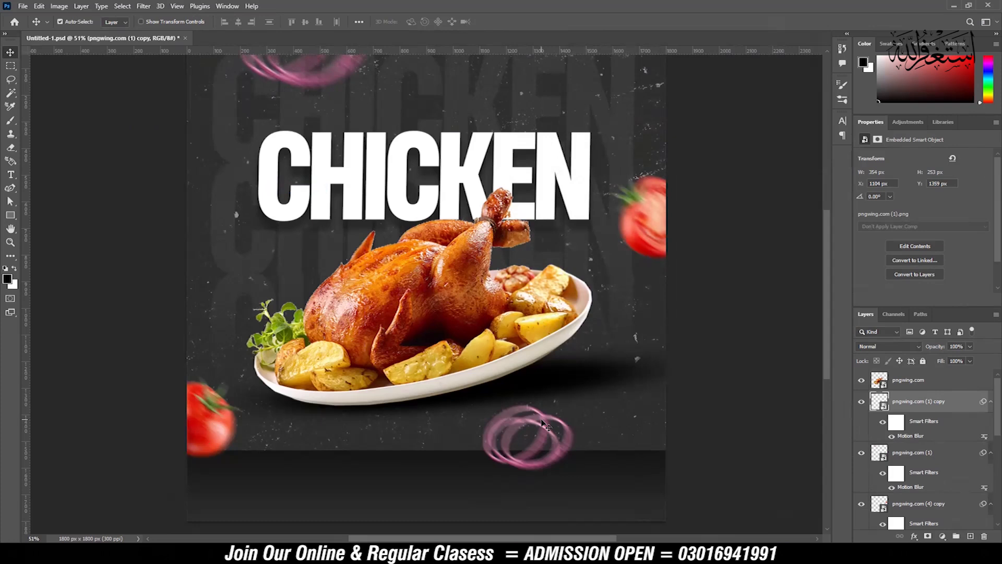
drag(546, 420, 502, 427)
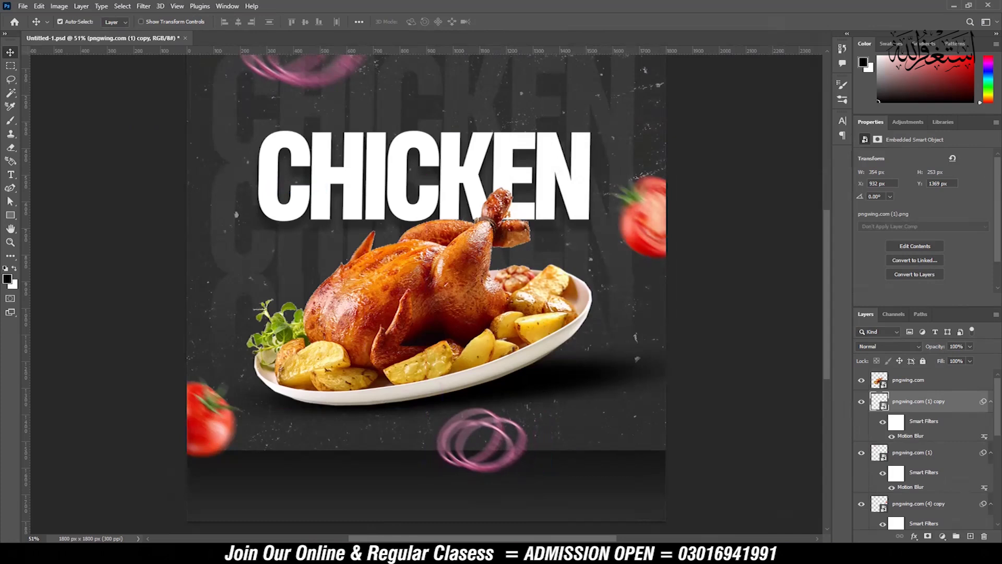
Switch to Chrome and search Google for "3d like icon" in a new tab.
click(292, 553)
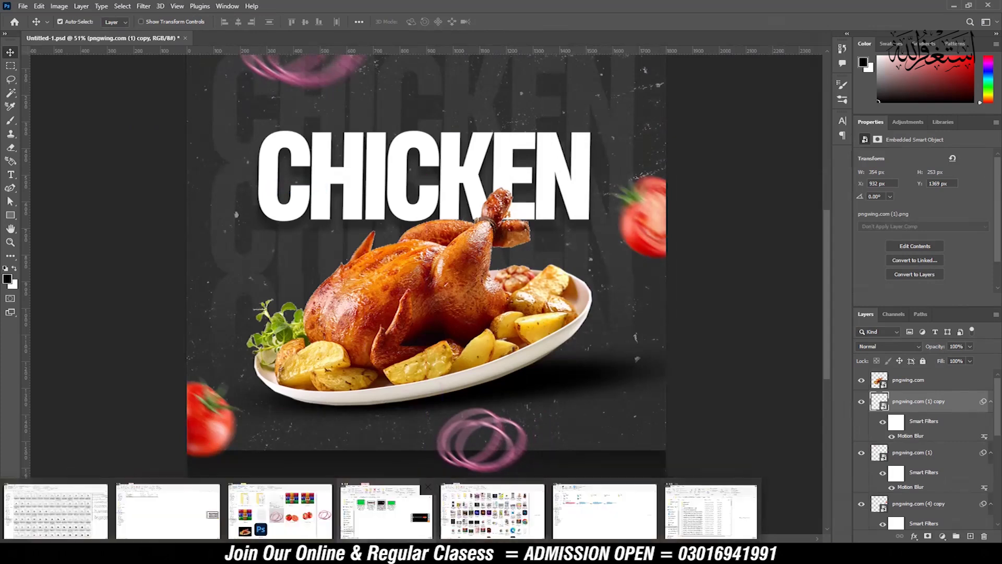
click(523, 554)
click(895, 10)
click(429, 213)
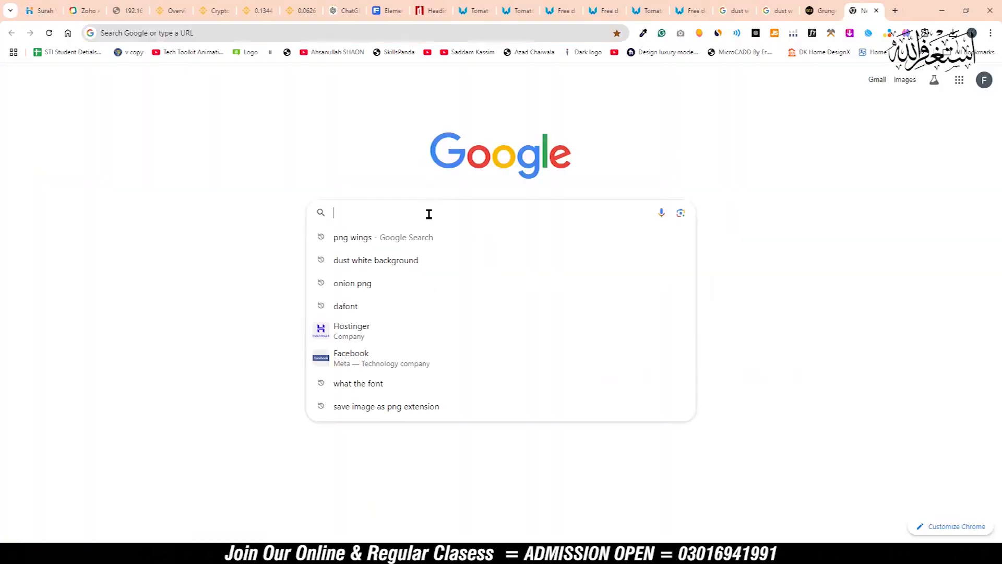
text(3d )
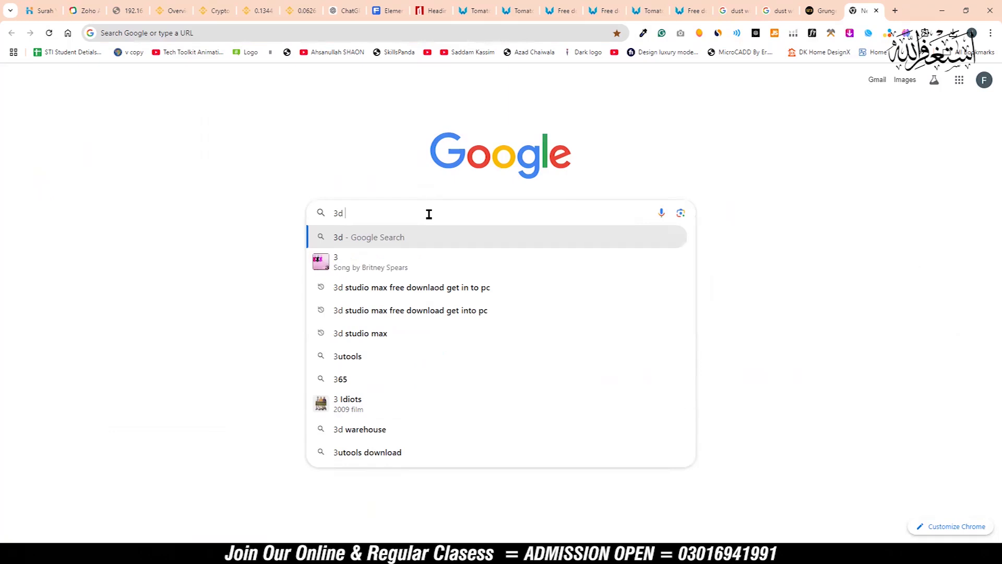
text(like icon)
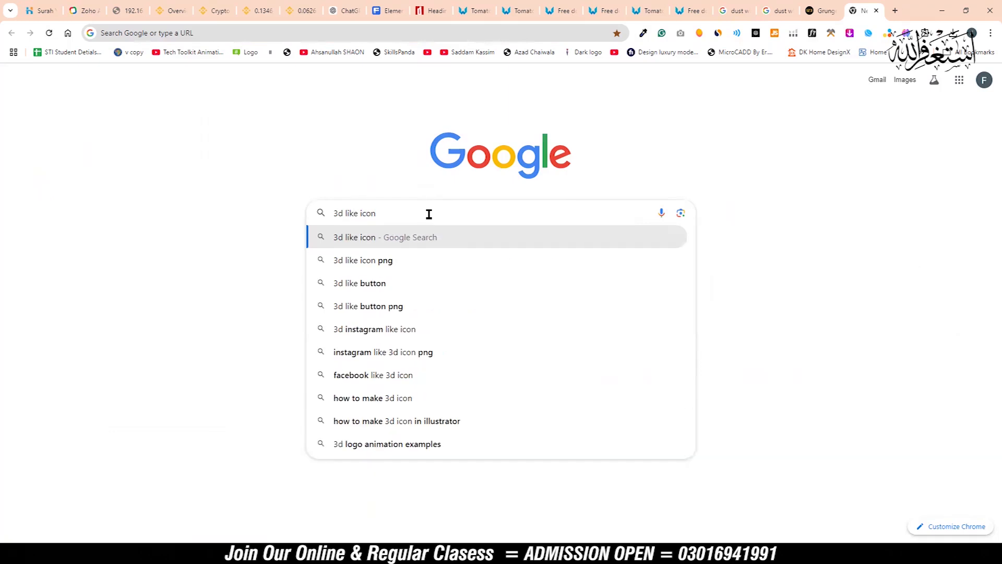
key(Return)
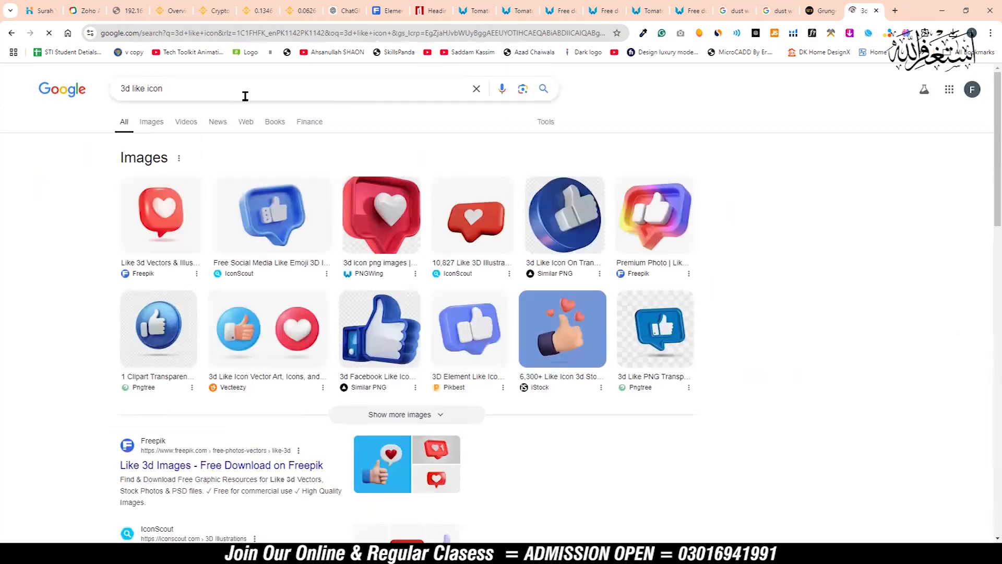
Open PNGWing's 3D icon results from the Google search and choose the red like bubble with a white heart.
click(211, 93)
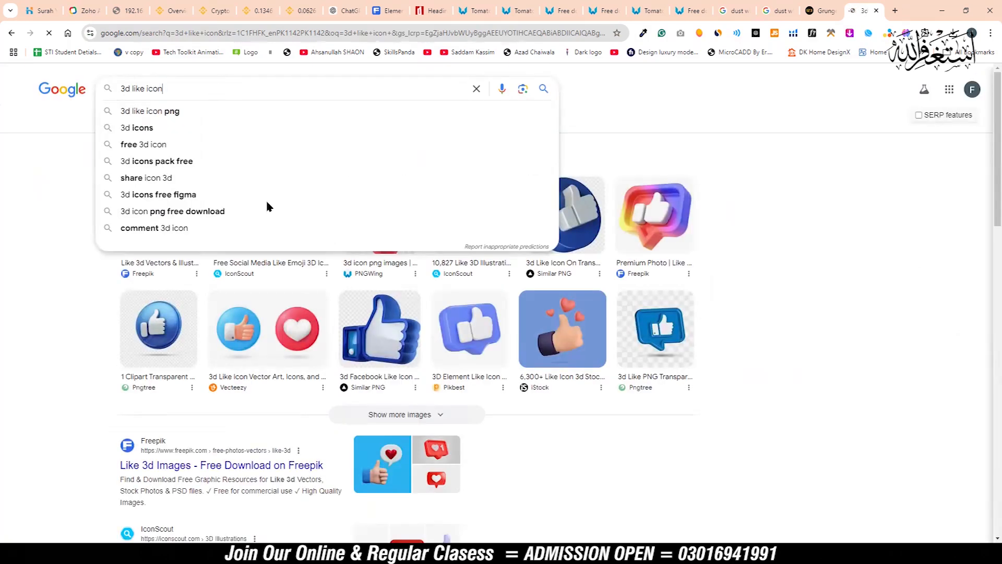
click(365, 273)
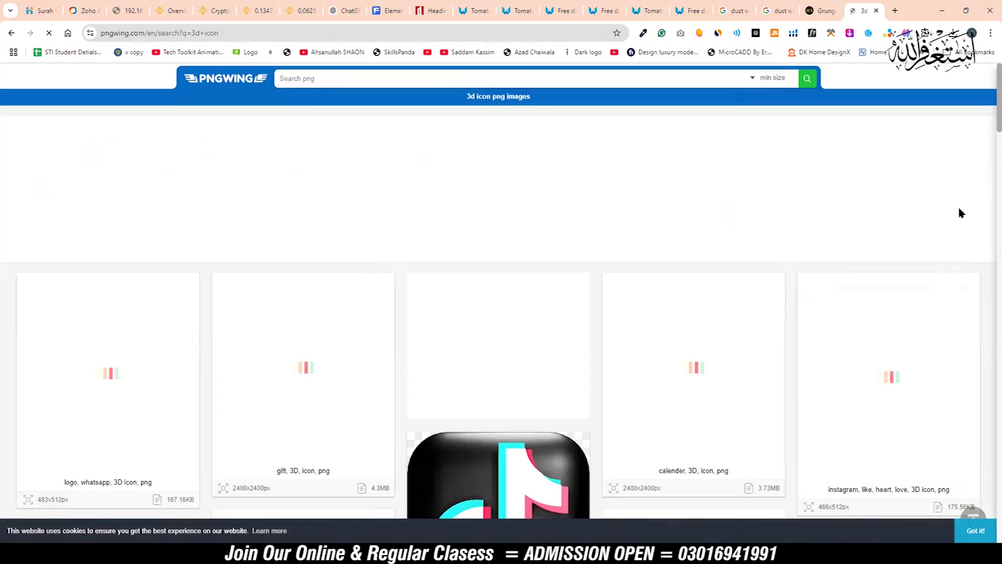
scroll(959, 213, down, 5)
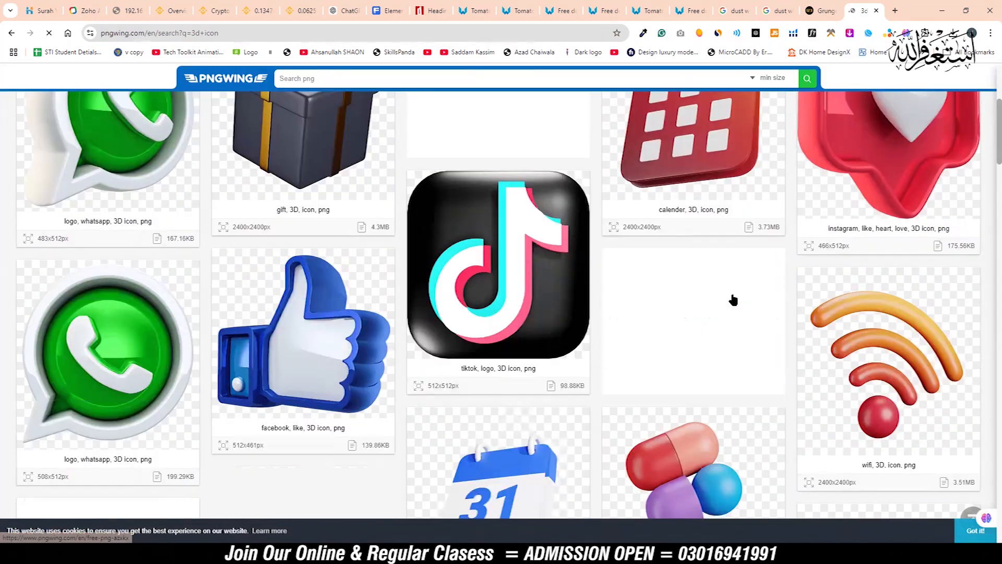
scroll(670, 219, down, 5)
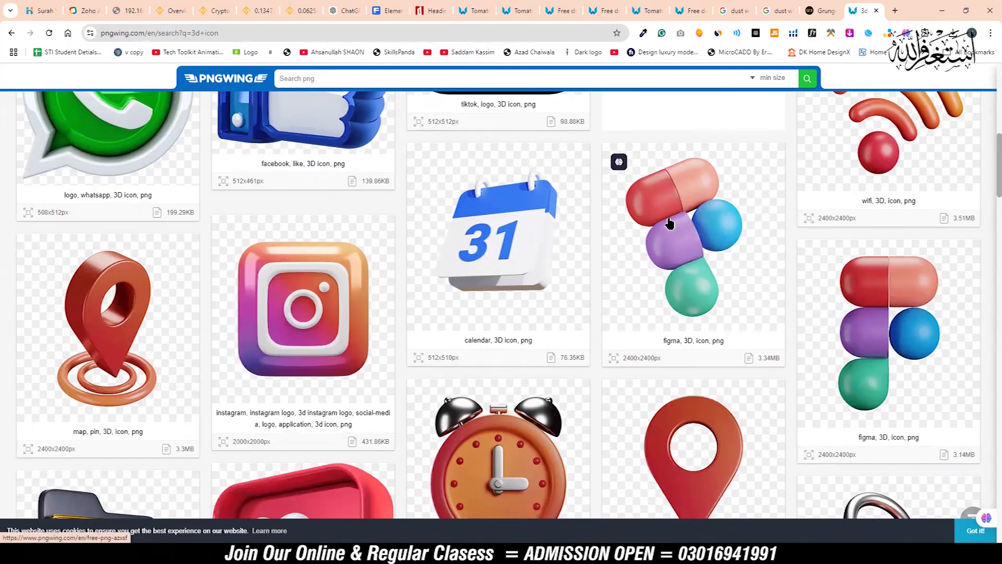
scroll(670, 223, down, 9)
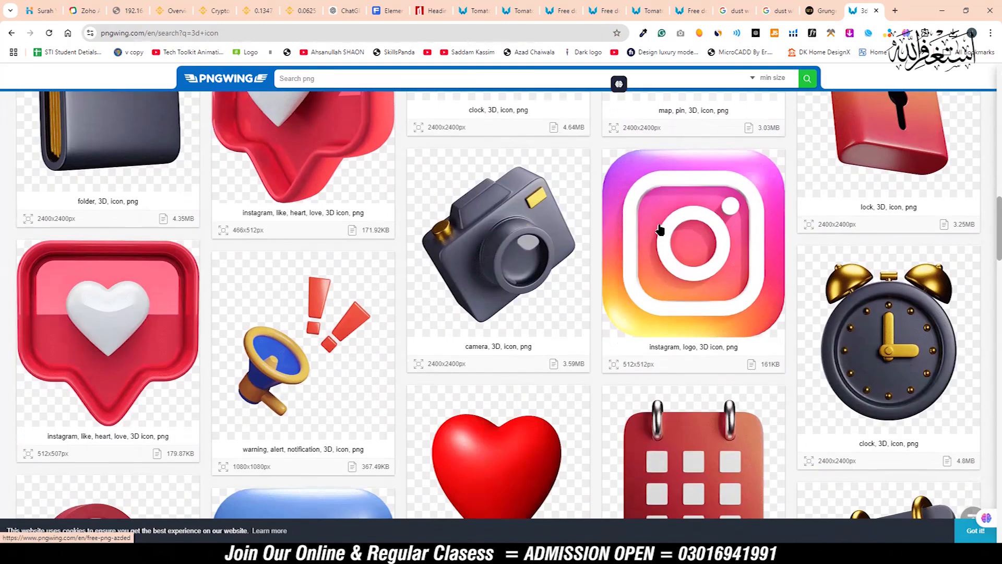
scroll(659, 230, up, 1)
scroll(657, 232, down, 12)
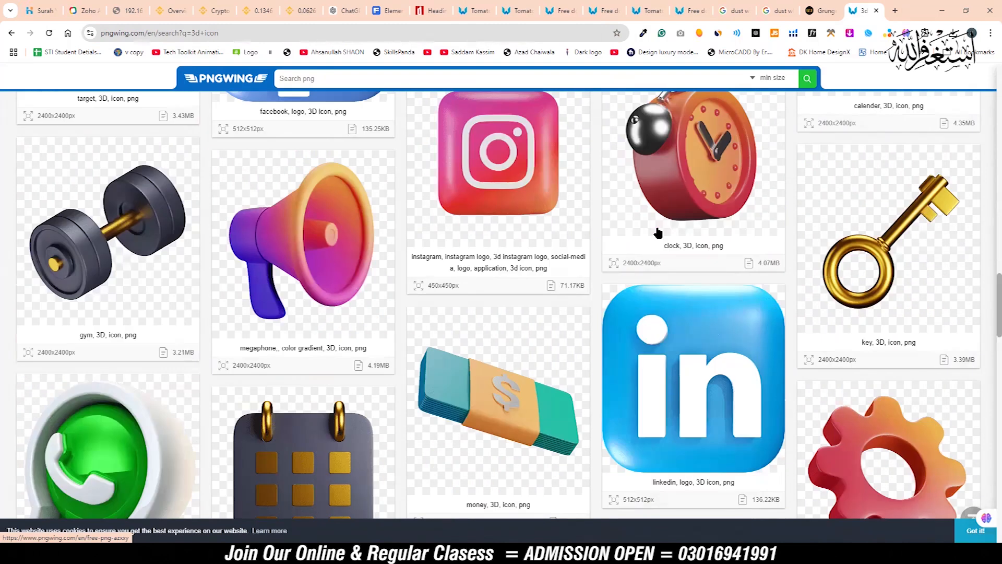
scroll(461, 264, up, 14)
click(413, 266)
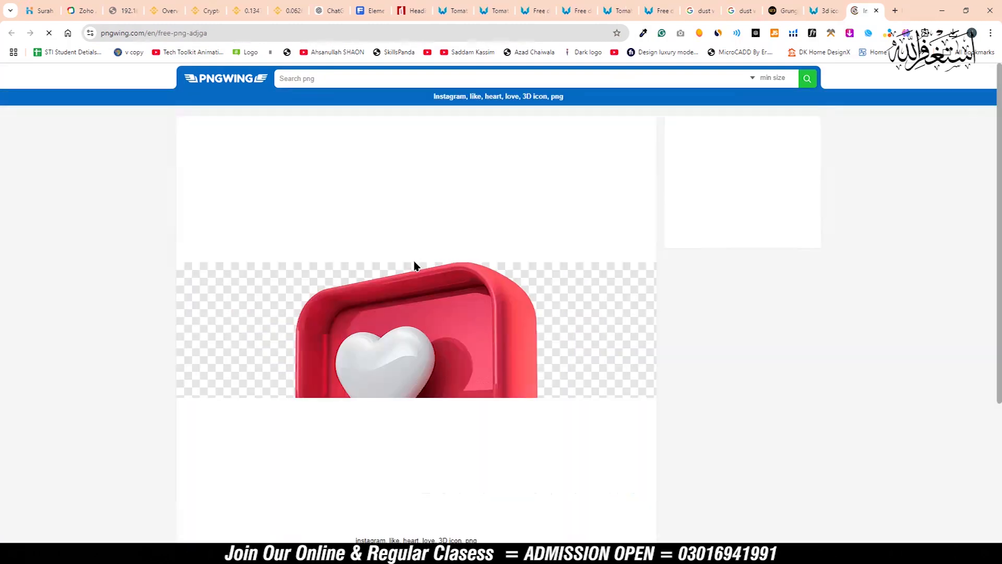
Download the heart like icon as pngwing.com (2).png into the Desktop folder Post\1.
scroll(477, 290, down, 8)
click(425, 258)
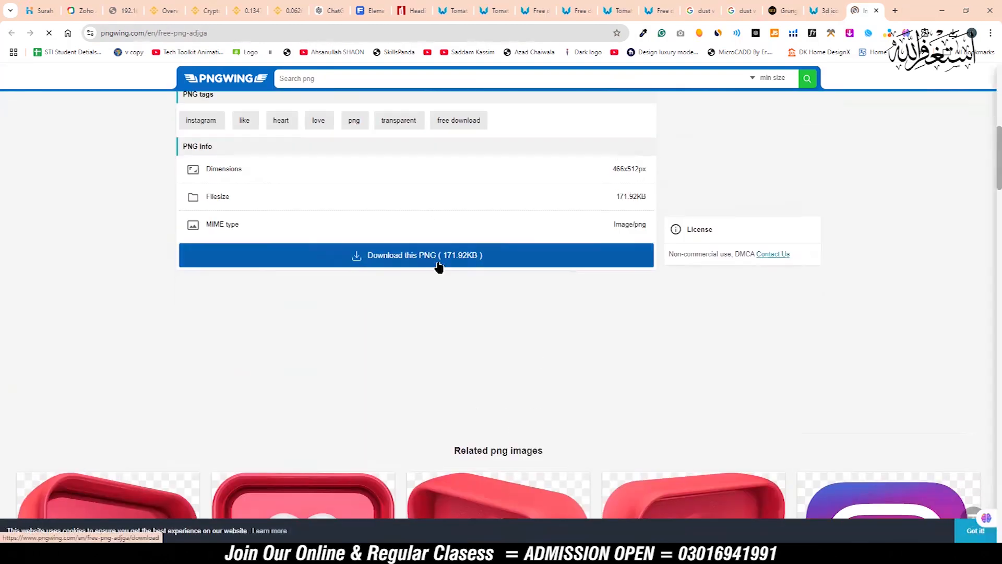
scroll(563, 358, down, 4)
scroll(582, 359, down, 3)
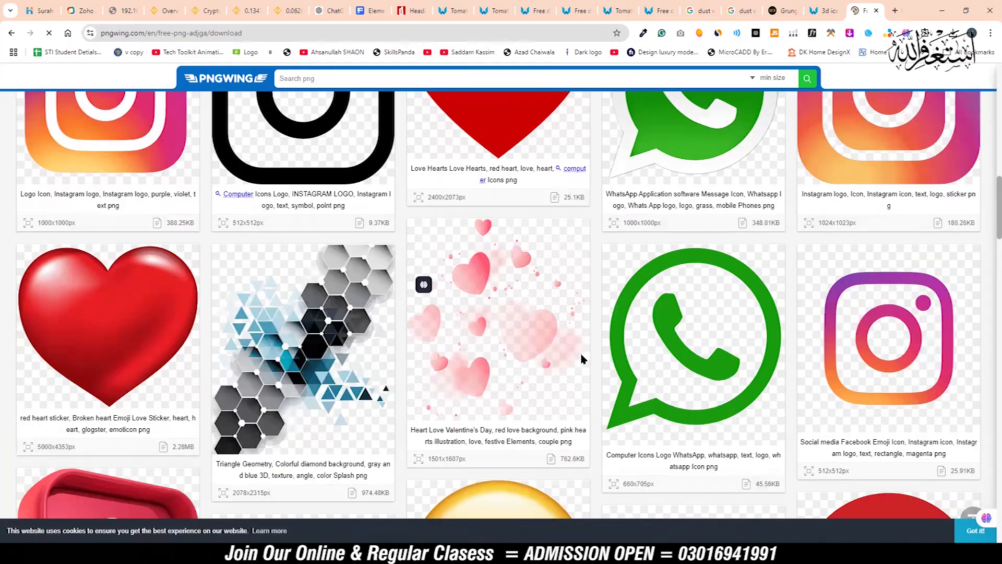
scroll(583, 359, down, 15)
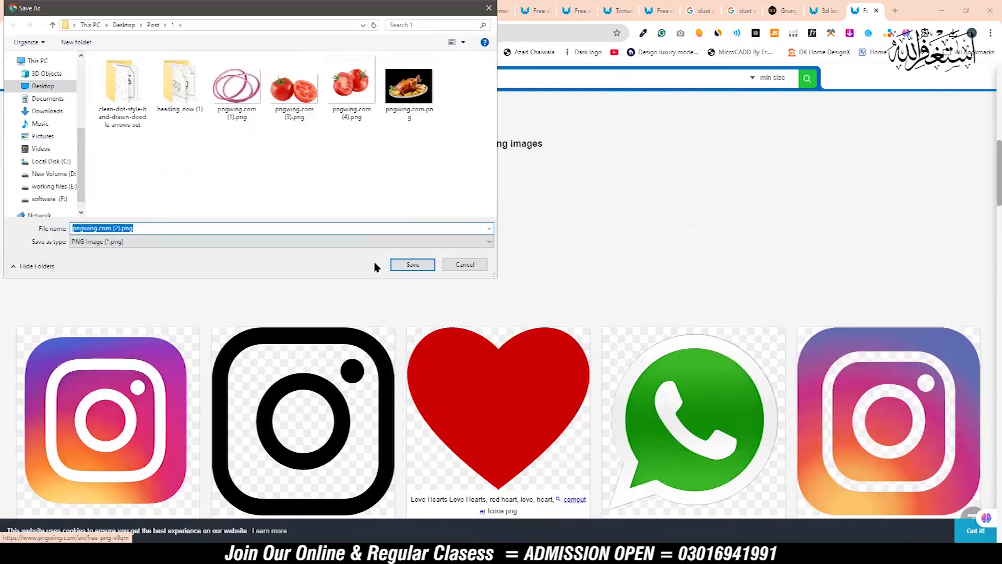
click(411, 265)
Place pngwing.com (2).png from File Explorer into the Photoshop poster, about 200 px wide, rotated 11.82°, at the upper right of the CHICKEN heading.
click(300, 551)
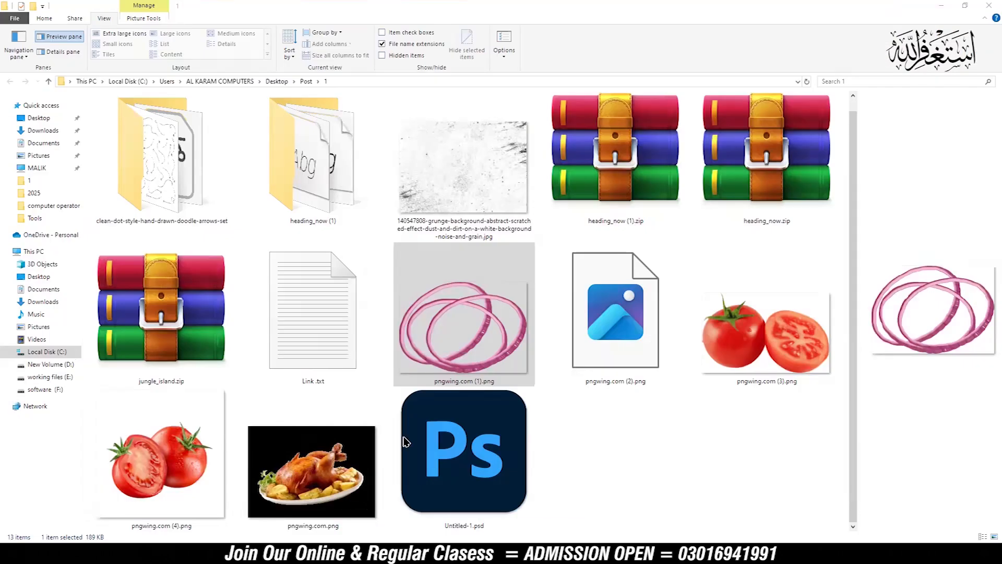
drag(605, 355, 522, 399)
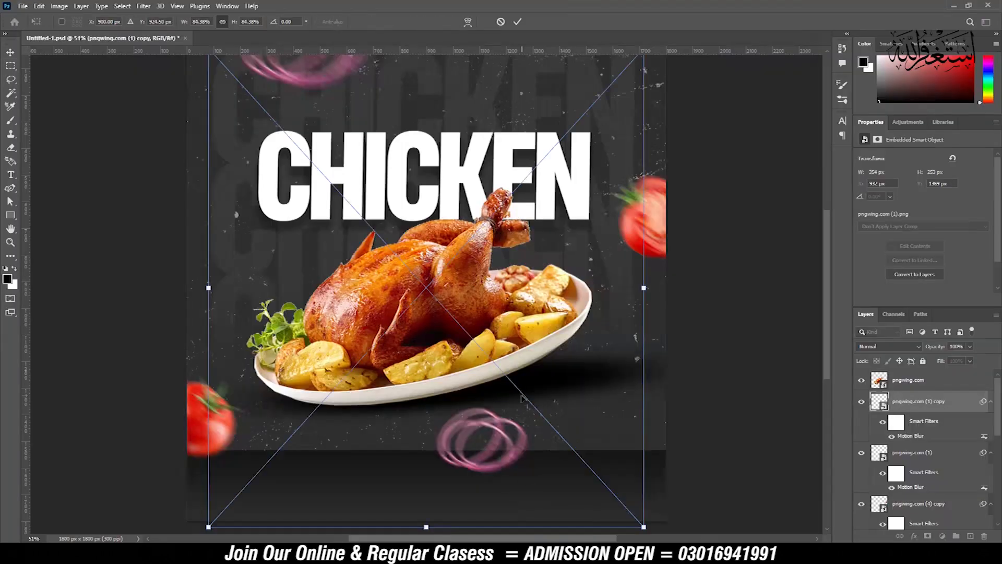
drag(501, 288, 634, 121)
drag(641, 157, 634, 163)
key(Return)
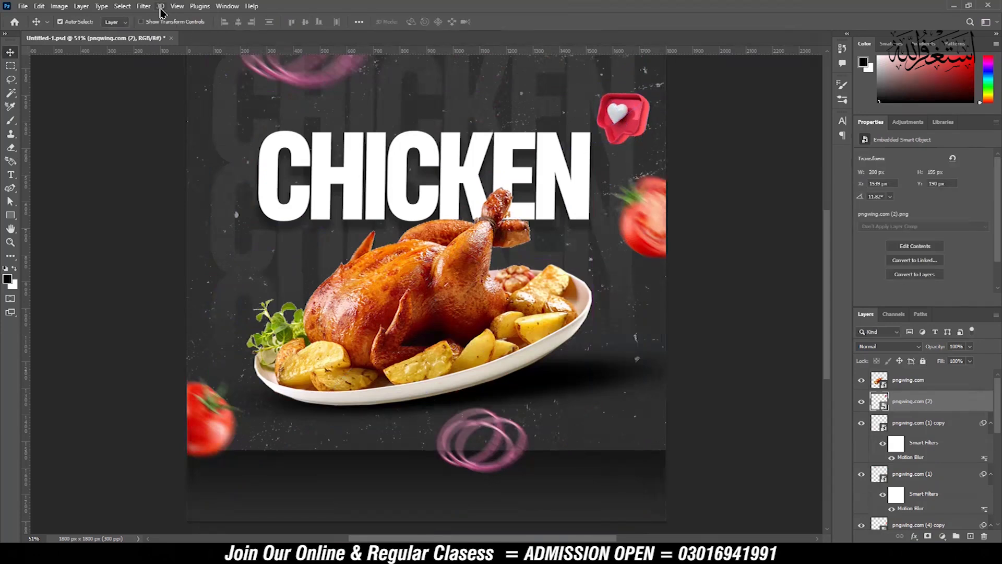
Apply a Motion Blur with a -35° angle and 9 pixels distance to the heart icon.
click(143, 5)
mouse_move(172, 131)
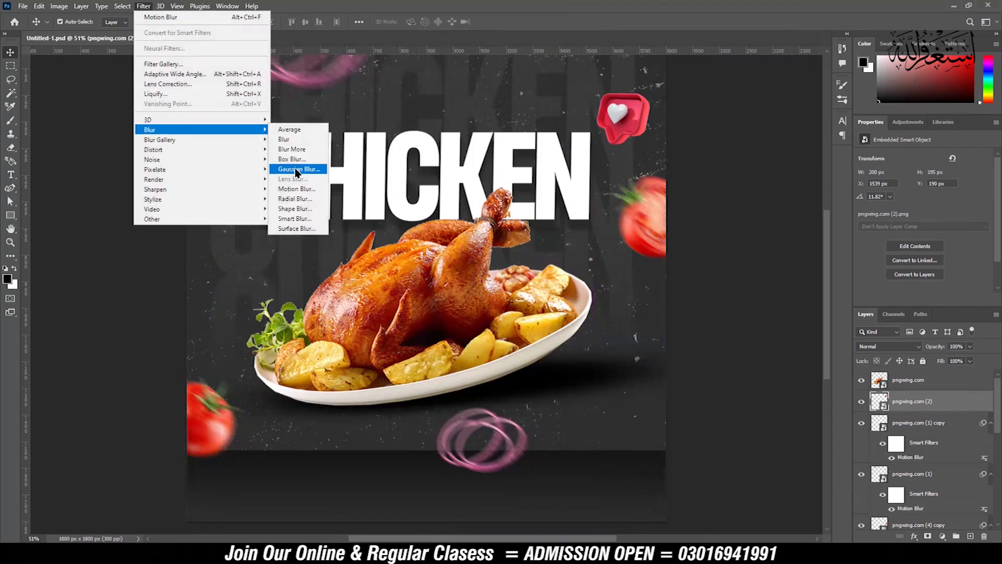
click(295, 188)
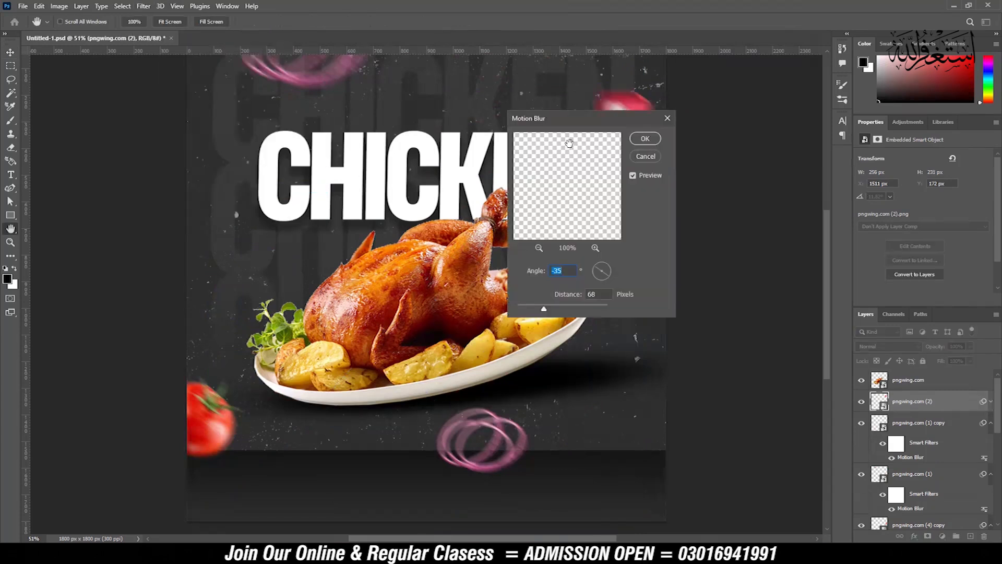
drag(582, 120, 355, 115)
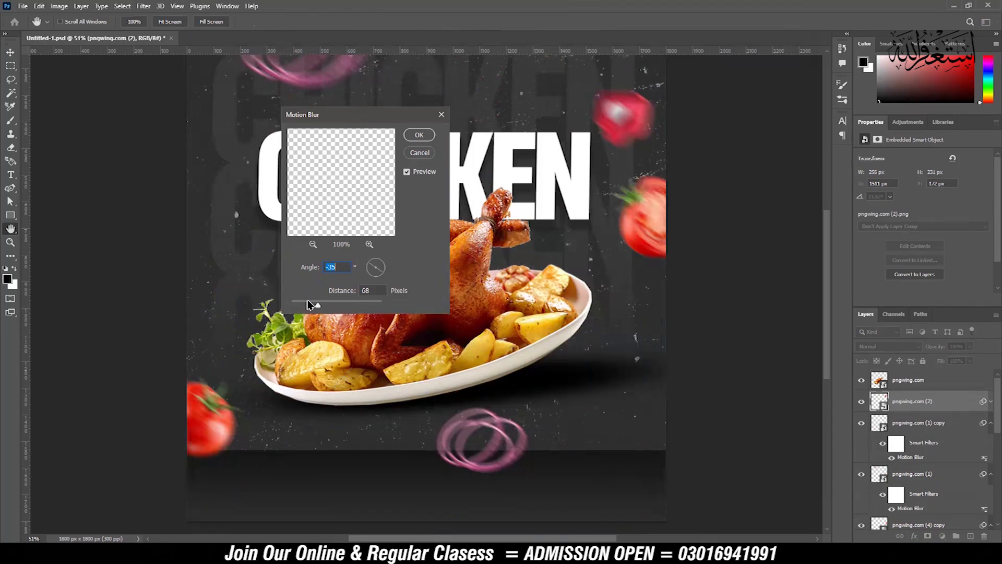
drag(305, 305, 295, 307)
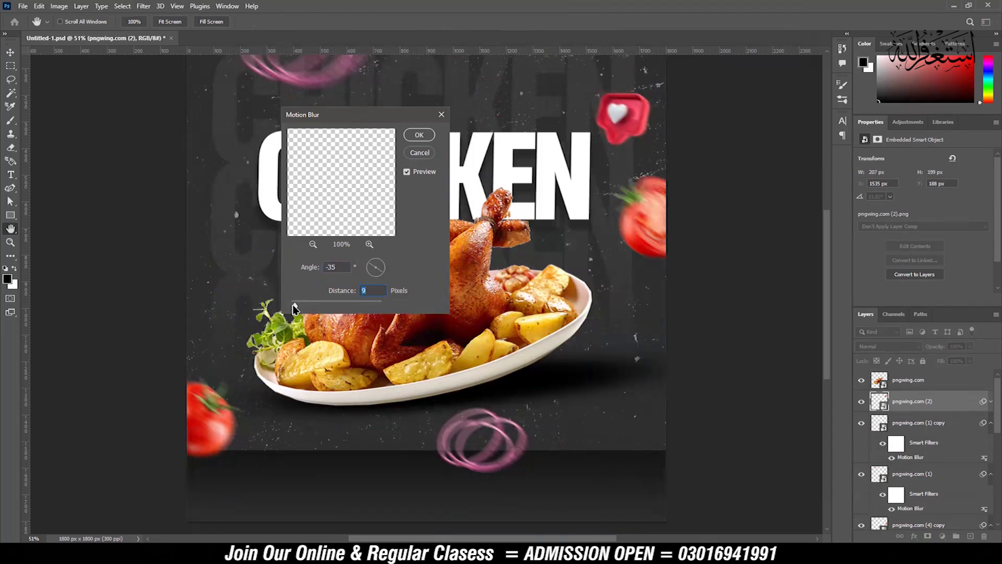
click(418, 136)
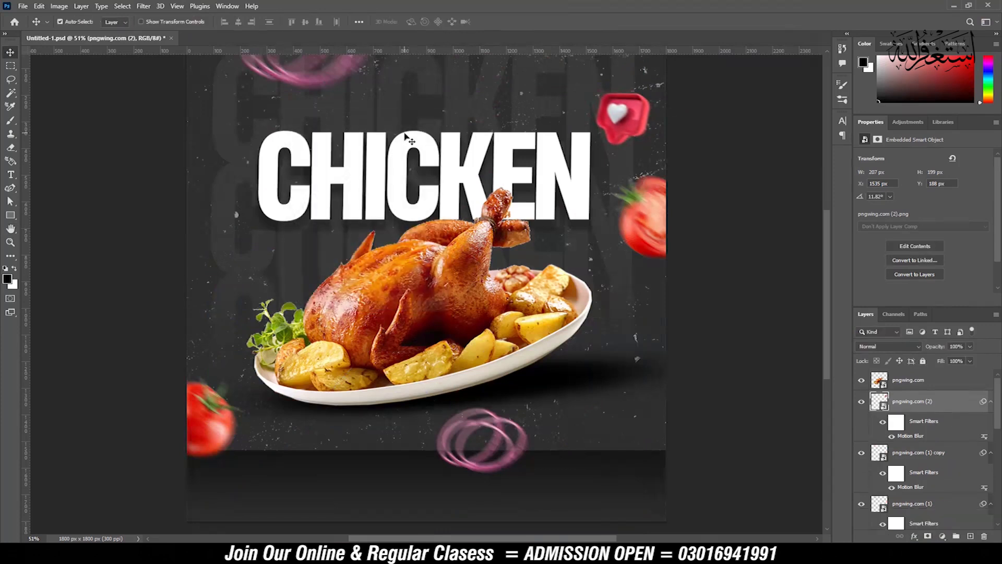
Duplicate the blurred heart icon above the herbs on the plate, scale the copy to about 7.82% and rotate it to about -14.68°.
drag(620, 113, 241, 260)
key(ctrl+t)
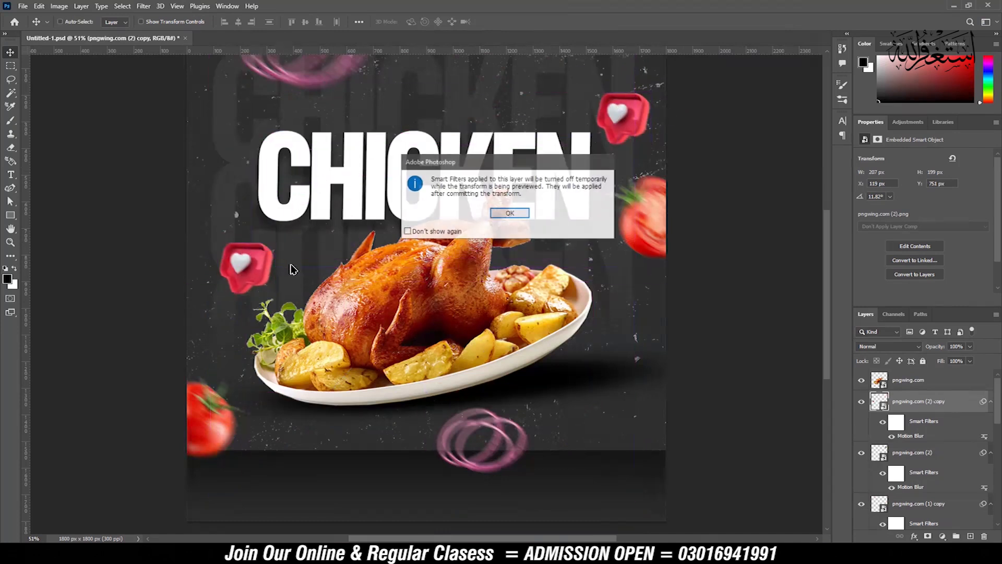
click(509, 213)
drag(316, 254, 259, 267)
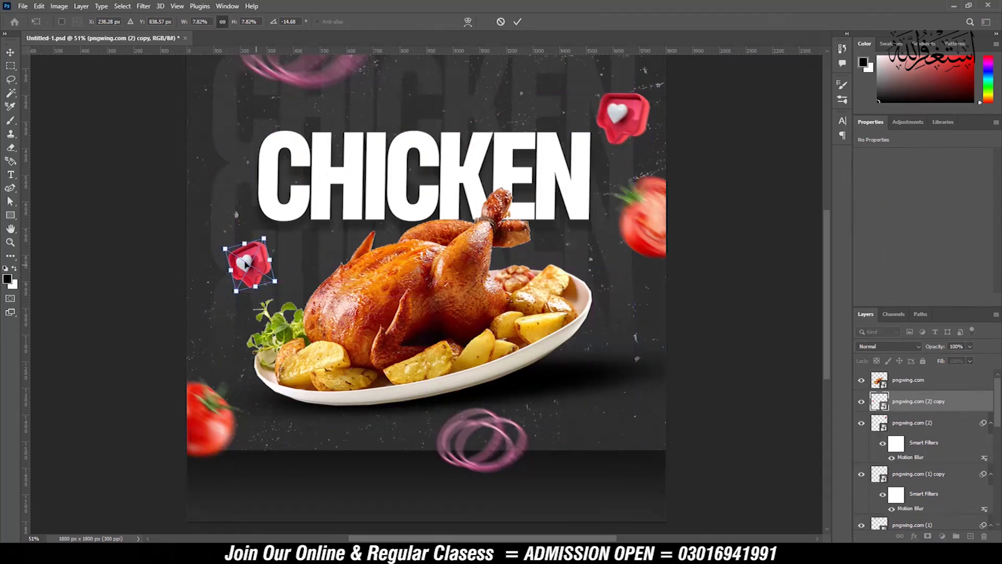
key(Return)
click(760, 294)
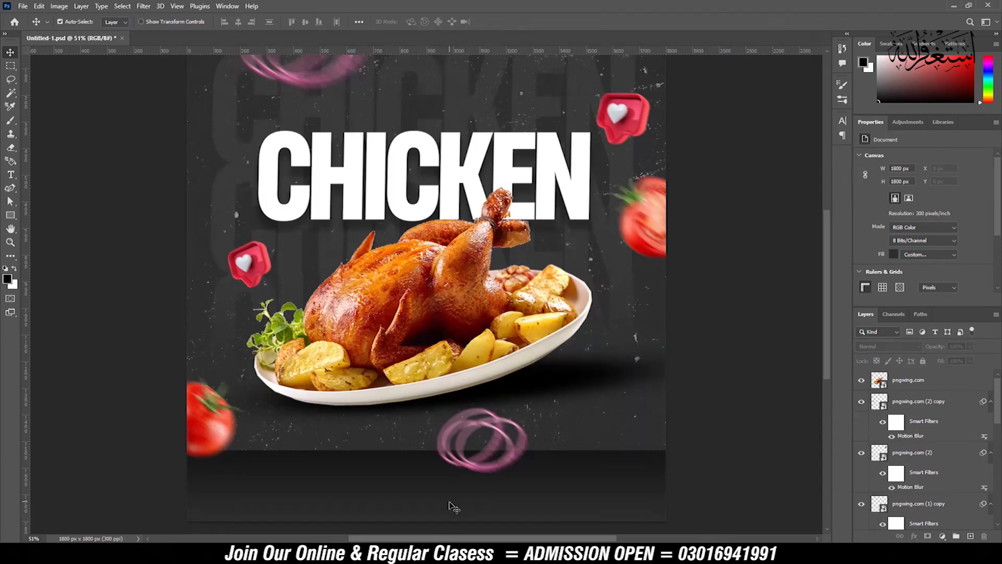
Switch to Chrome and search PNGWing for "food logo".
click(502, 553)
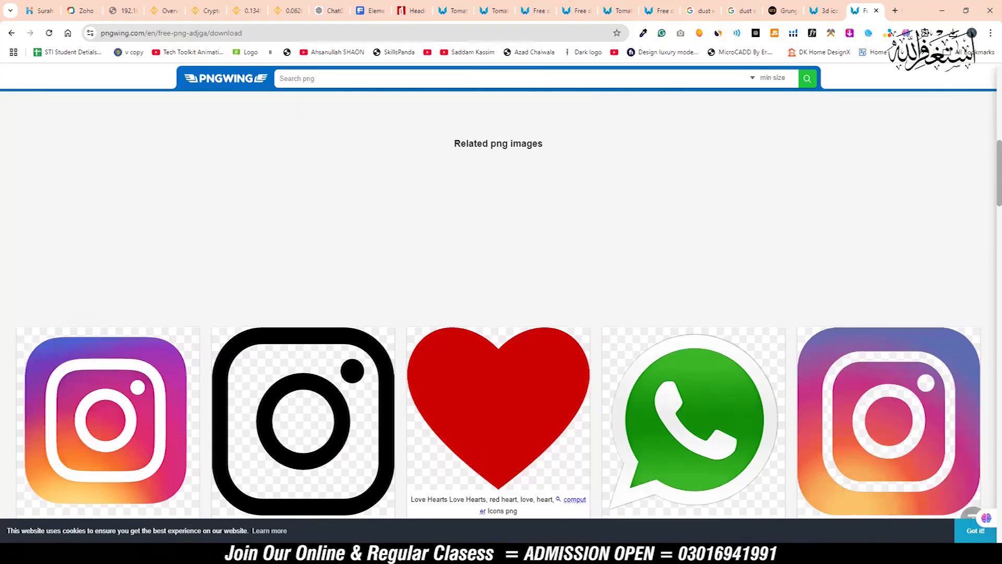
click(288, 78)
text(food logo)
key(Return)
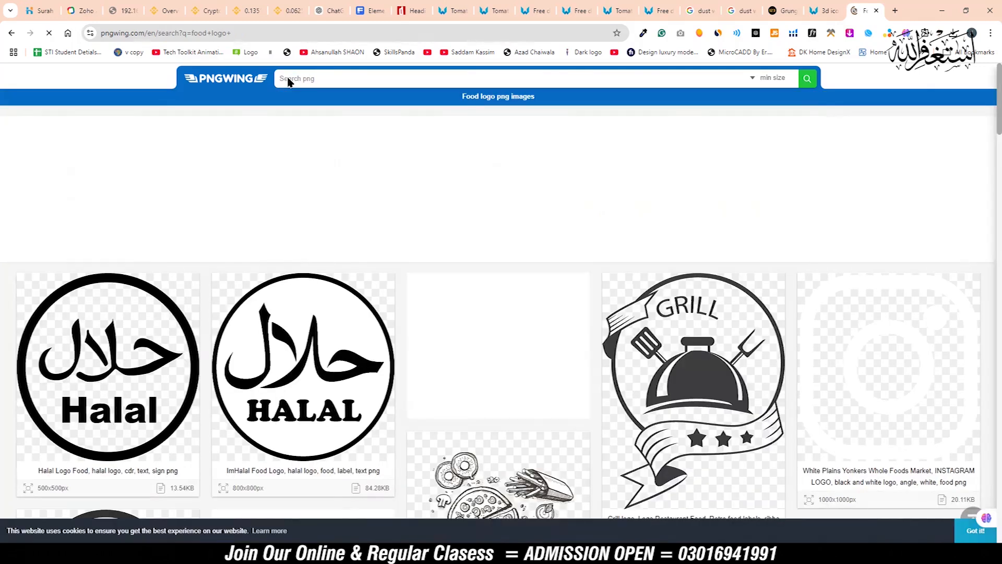
Browse the food logo results and open the Grill logo with the cloche and starred ribbon.
scroll(420, 259, down, 5)
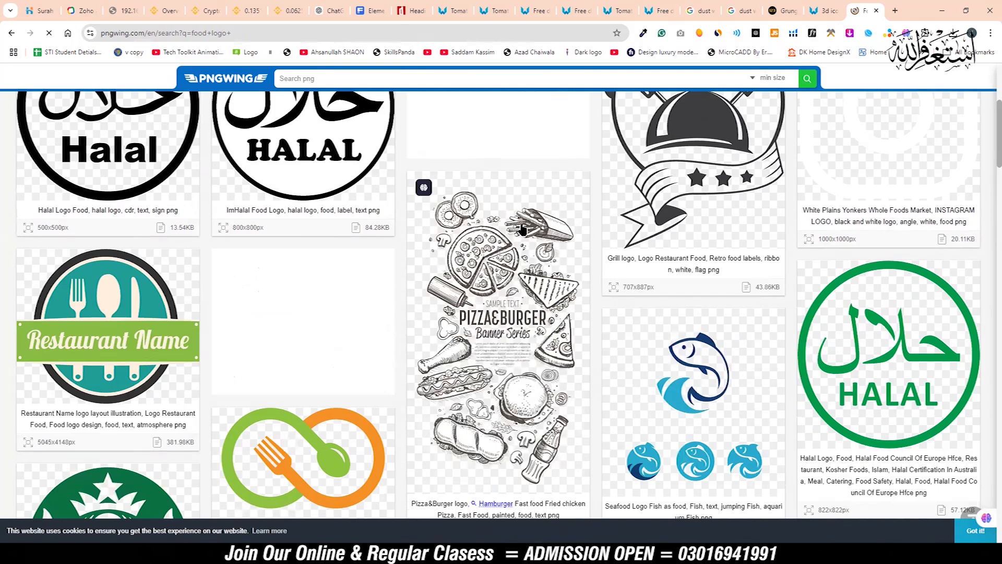
scroll(523, 229, down, 5)
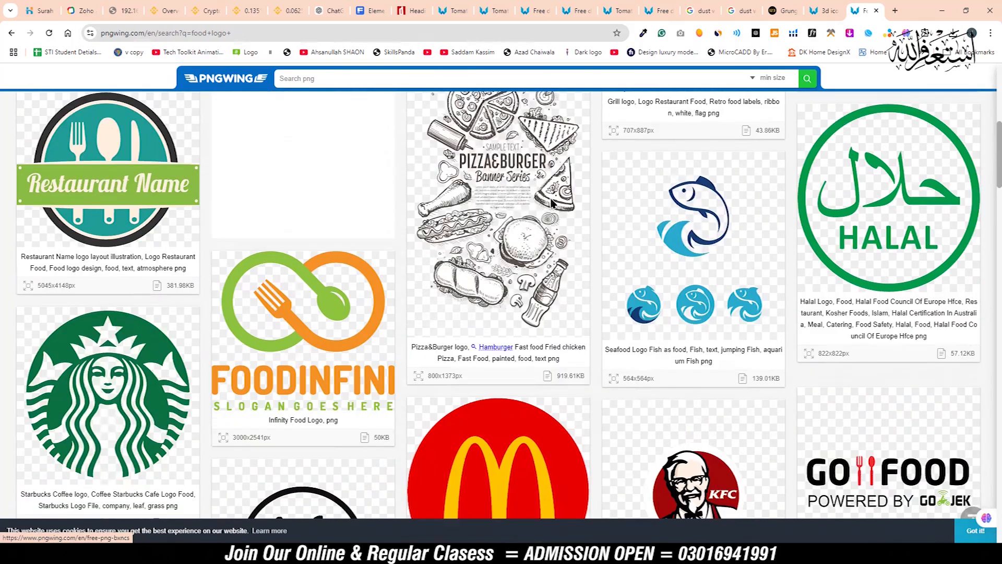
scroll(552, 204, down, 10)
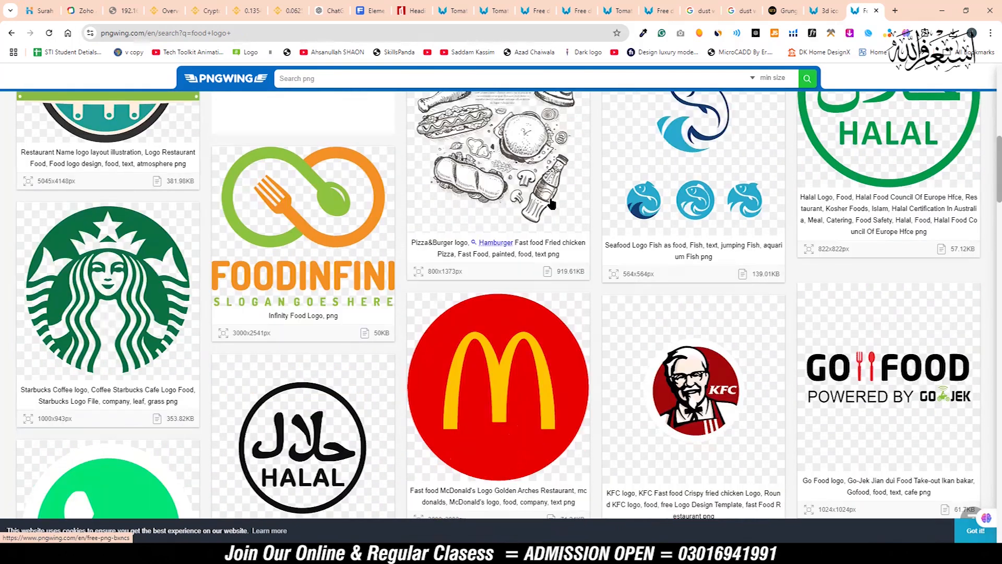
scroll(552, 204, down, 4)
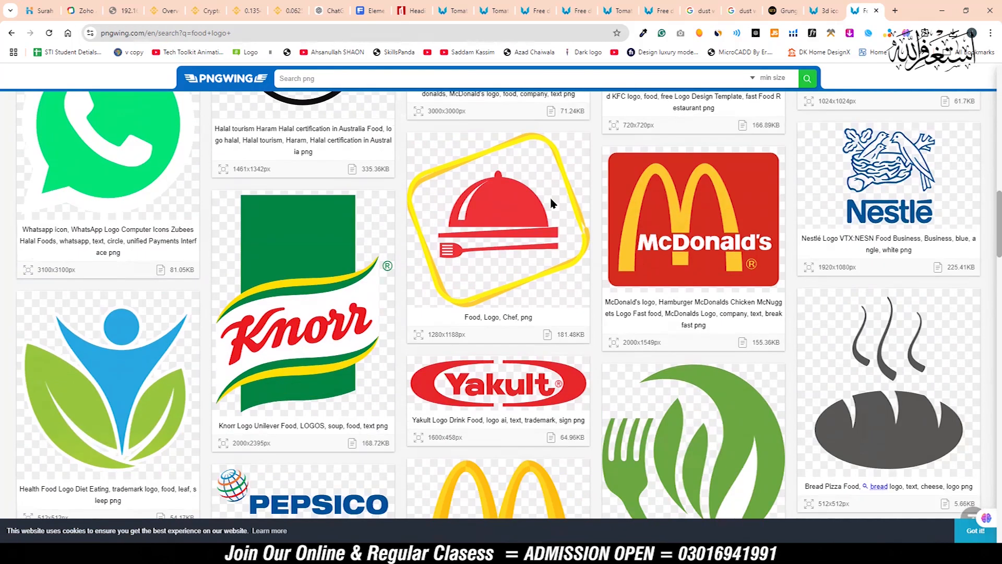
scroll(551, 204, up, 1)
scroll(552, 204, up, 15)
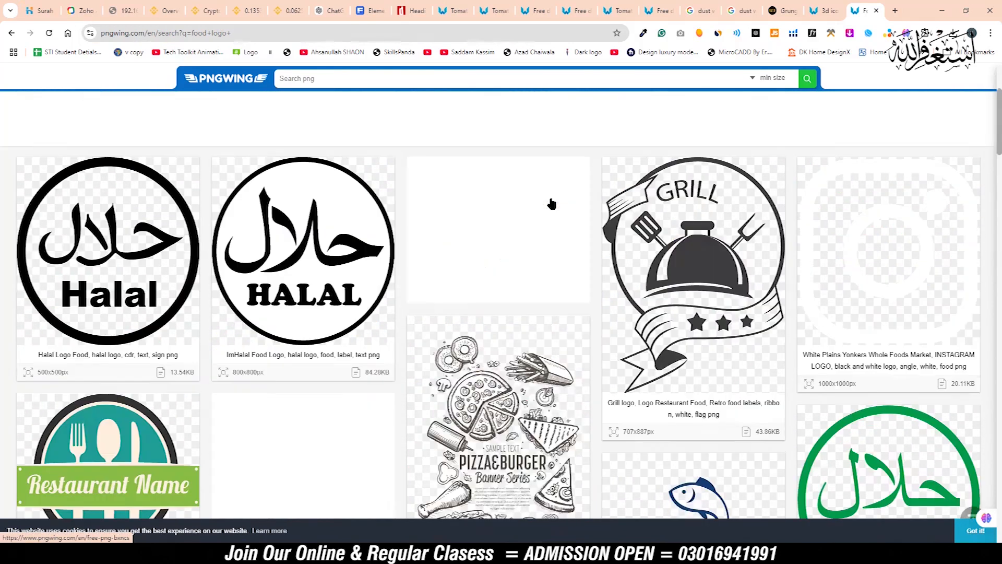
click(707, 276)
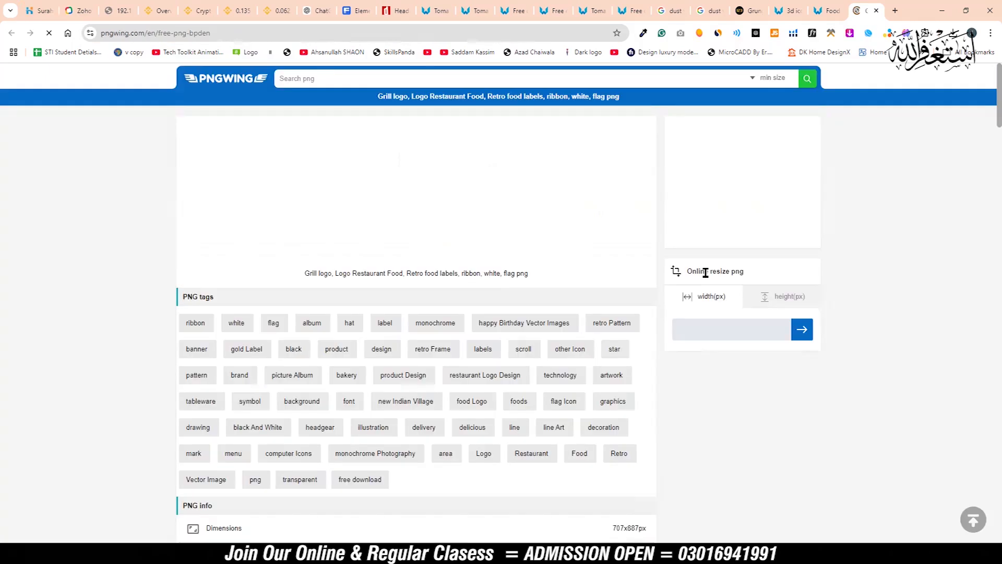
Download the Grill logo as pngwing.com (5).png.
scroll(470, 313, down, 14)
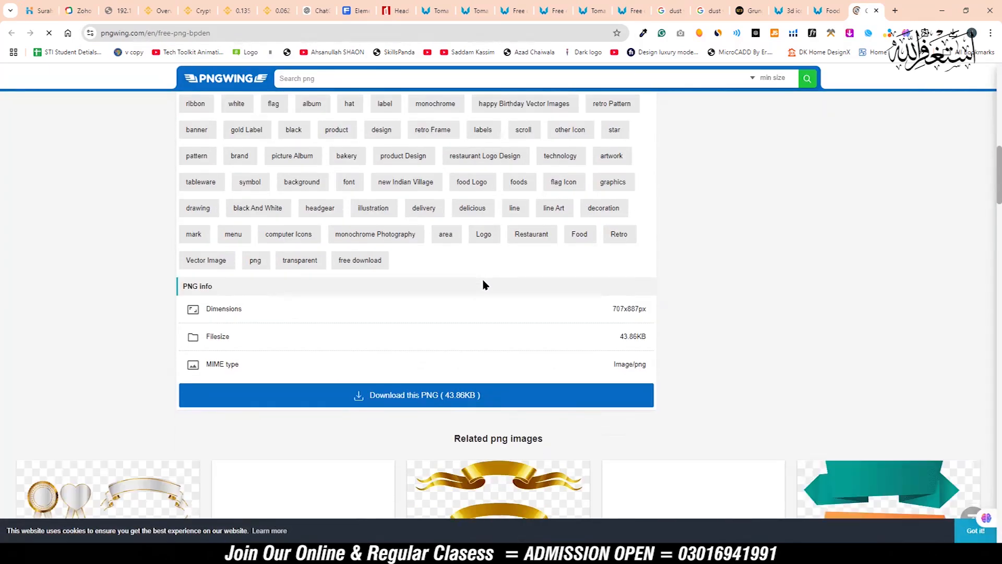
click(431, 349)
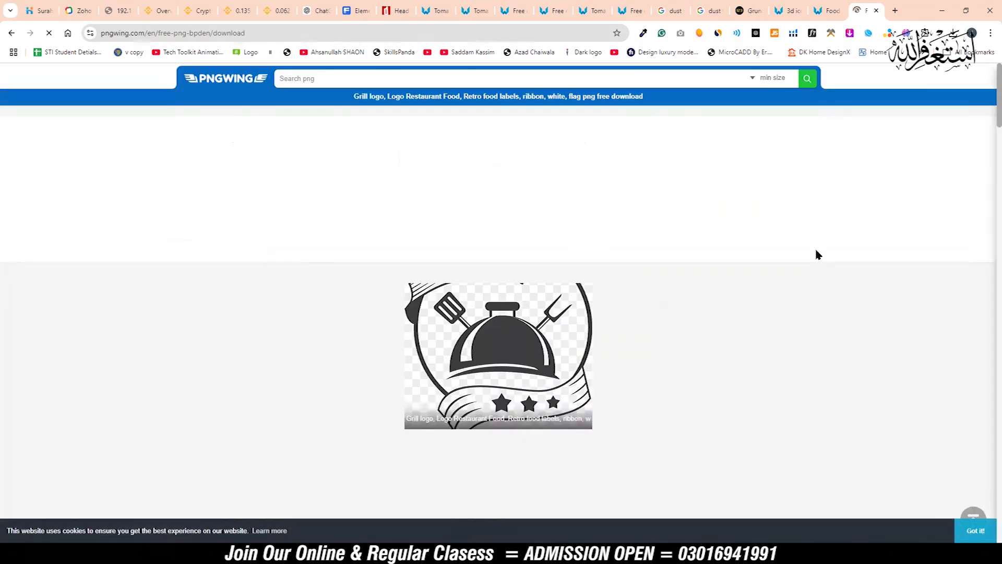
click(410, 265)
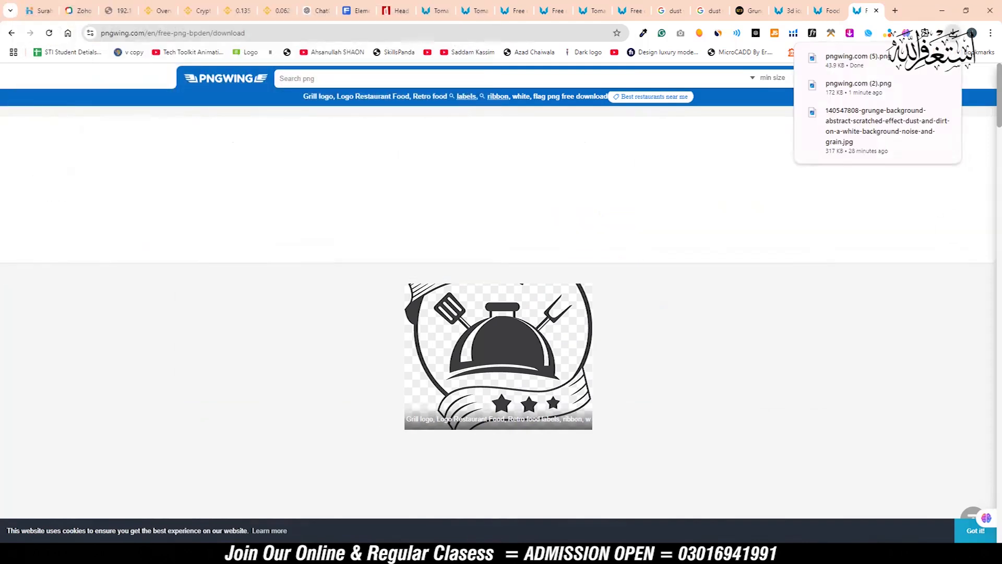
Place pngwing.com (5).png from File Explorer into the Photoshop poster as a small logo near the upper-left corner.
mouse_move(284, 553)
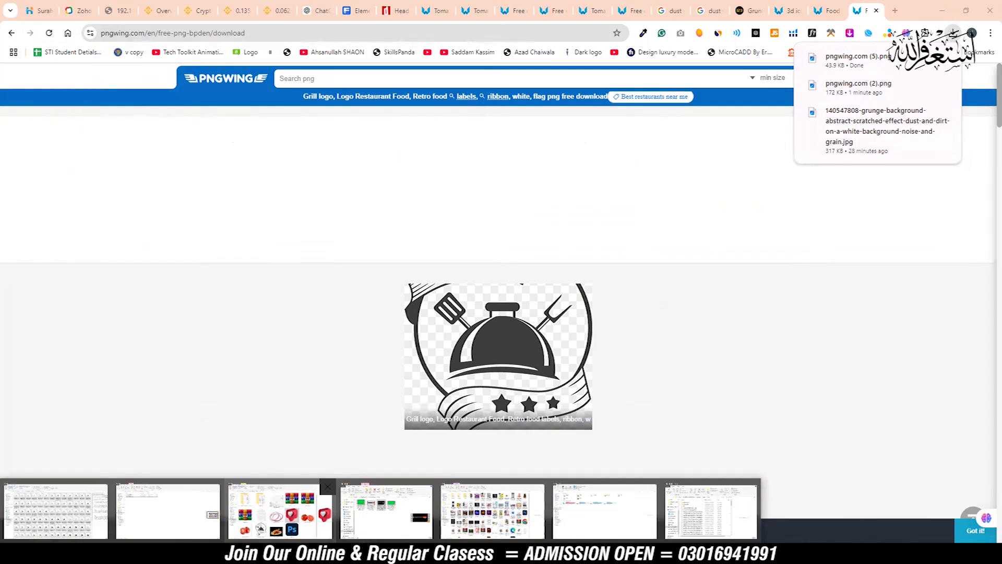
click(279, 509)
click(334, 484)
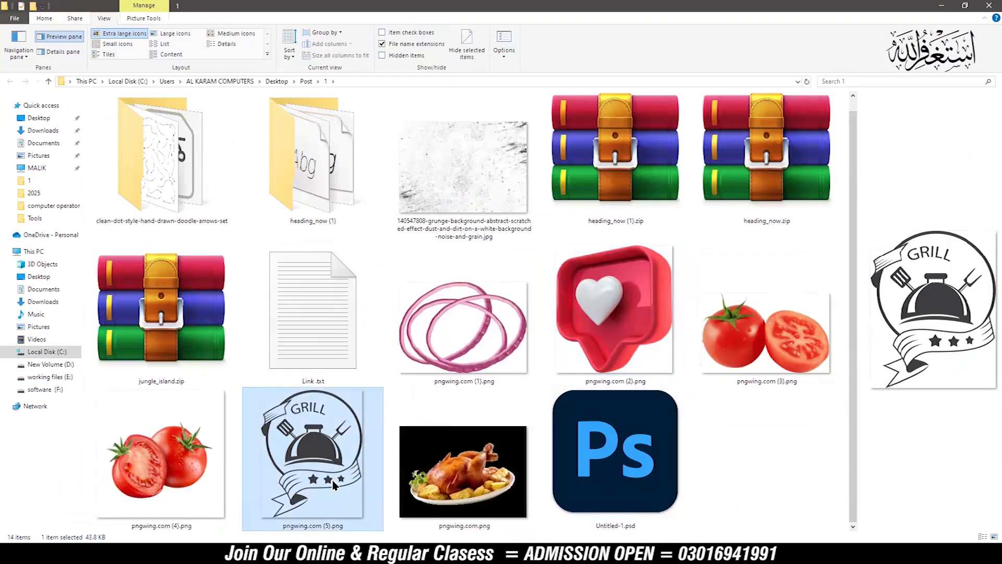
drag(333, 481, 320, 72)
key(Return)
drag(236, 91, 229, 86)
Apply a white Color Overlay layer style to the pngwing.com (5) Grill logo.
right_click(926, 379)
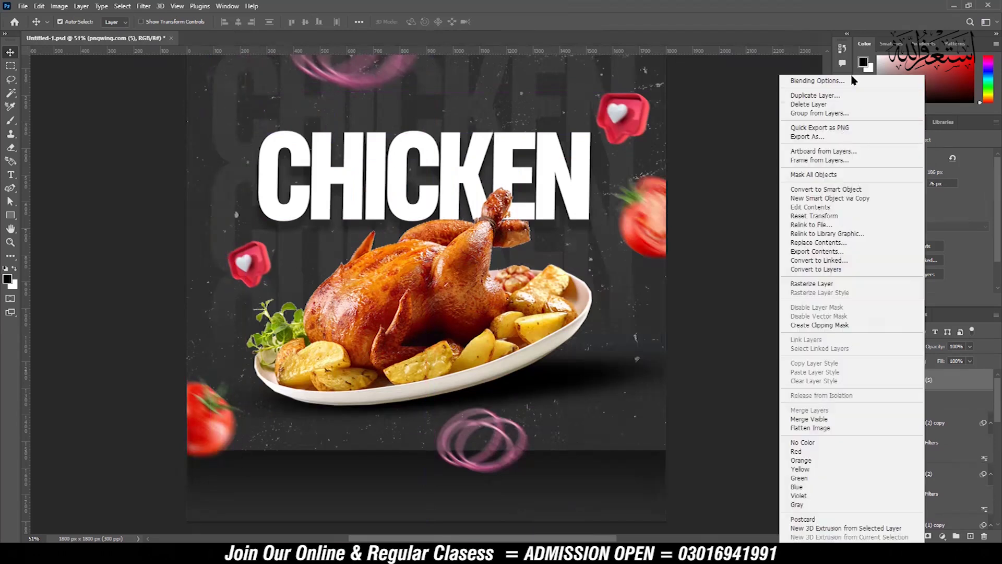
click(853, 81)
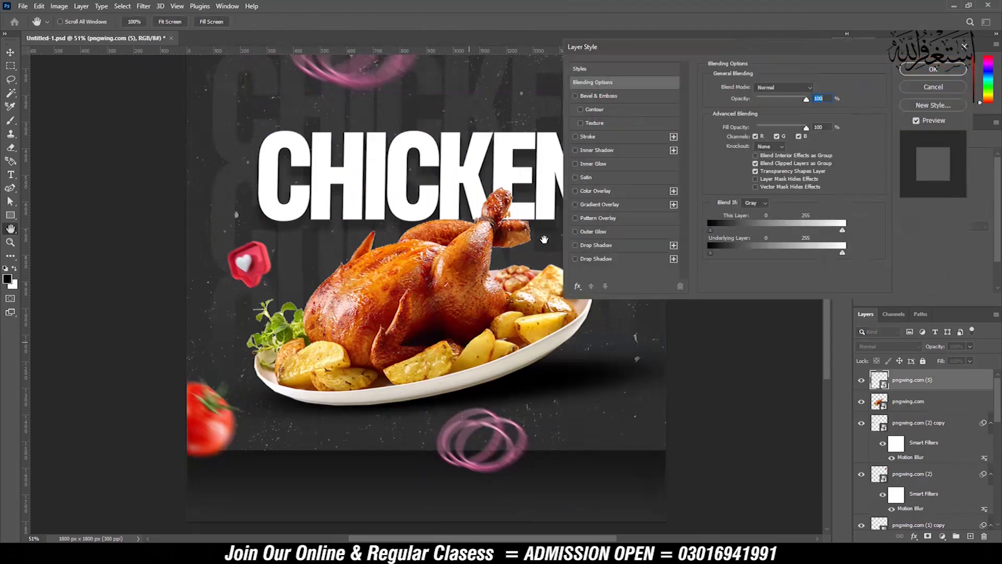
click(614, 192)
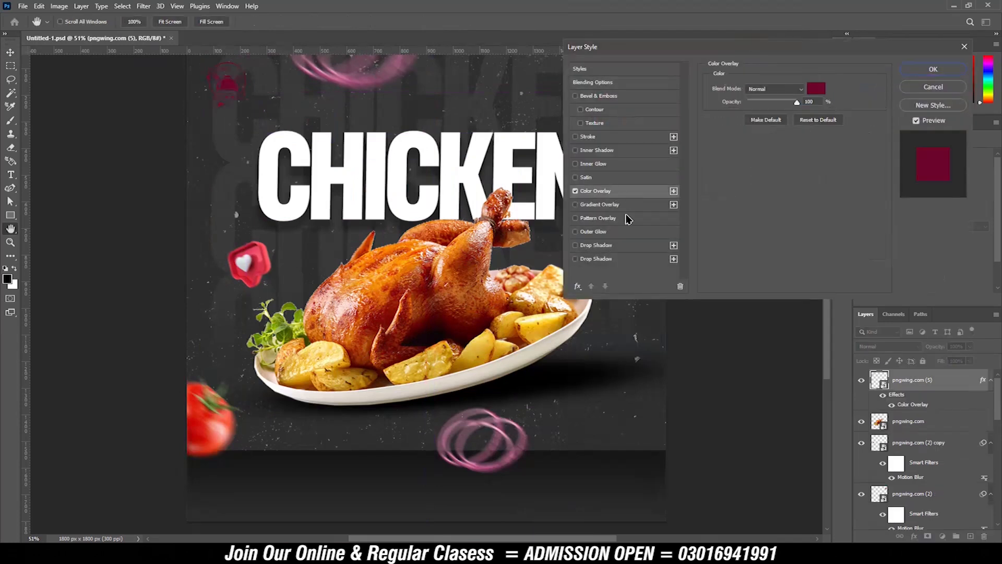
click(816, 93)
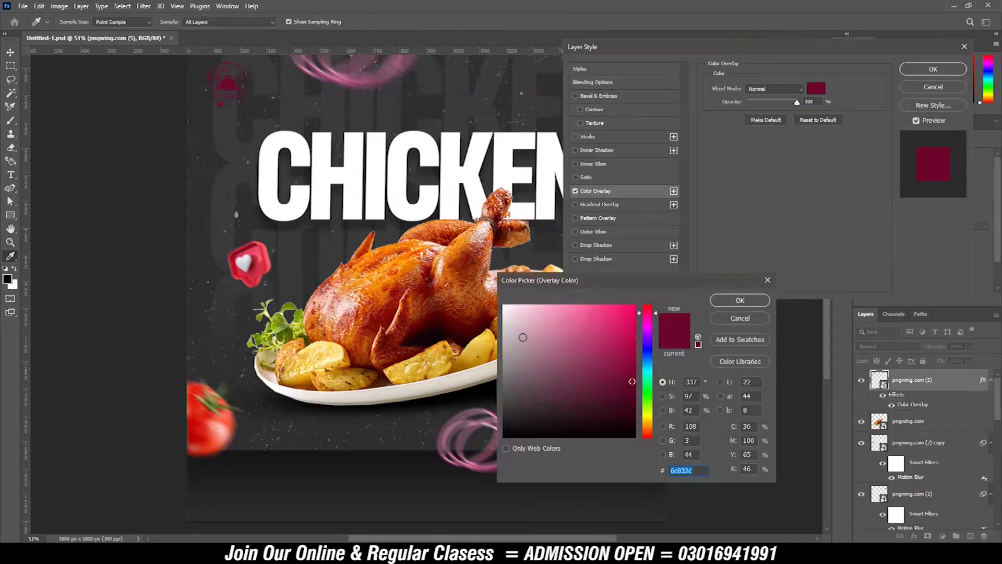
drag(519, 340, 484, 281)
click(740, 300)
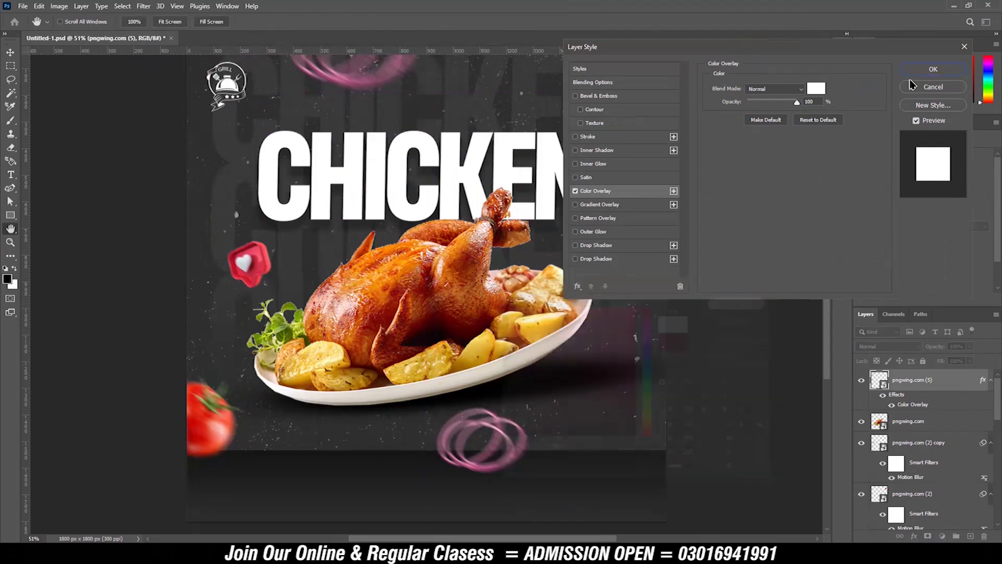
click(933, 69)
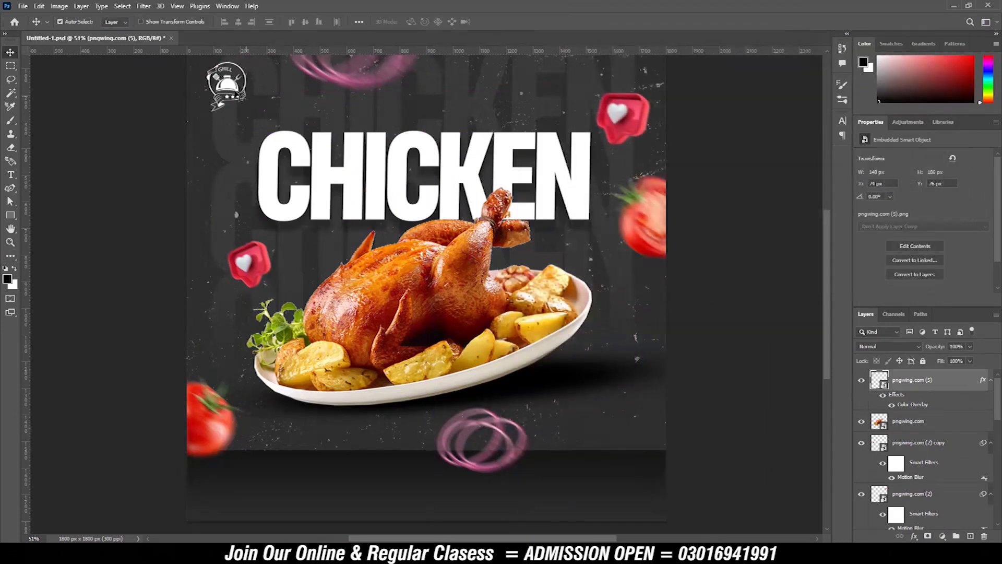
Reposition the Grill logo in the poster's upper-left corner at about X 66 px, Y 85 px.
drag(228, 86, 225, 89)
key(Up)
key(Up)
key(Up)
key(Up)
key(Up)
key(Up)
key(Up)
key(Up)
key(Up)
key(Up)
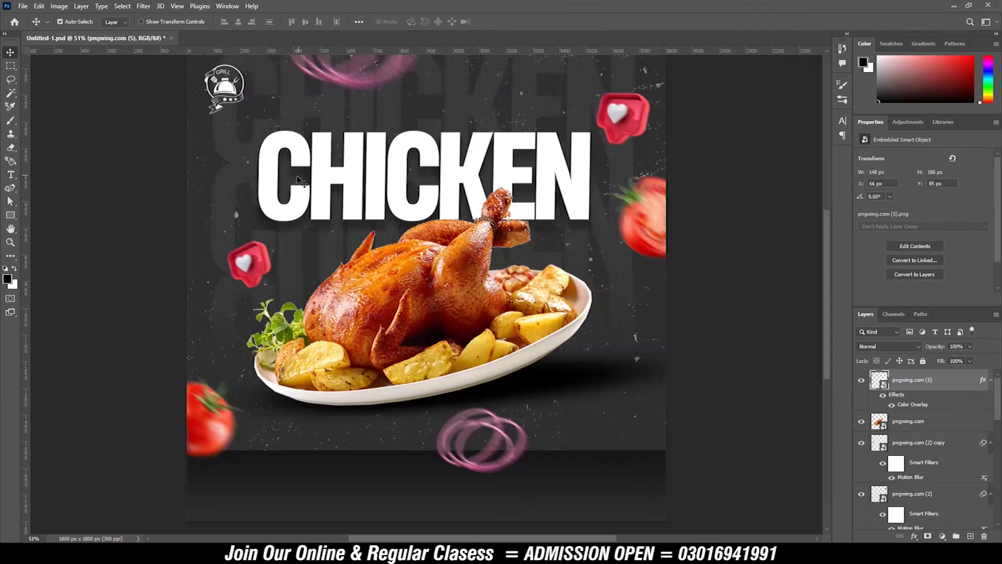
Add a white text layer reading "Tasty Grilled" in the empty area beside the CHICKEN heading.
key(t)
click(222, 190)
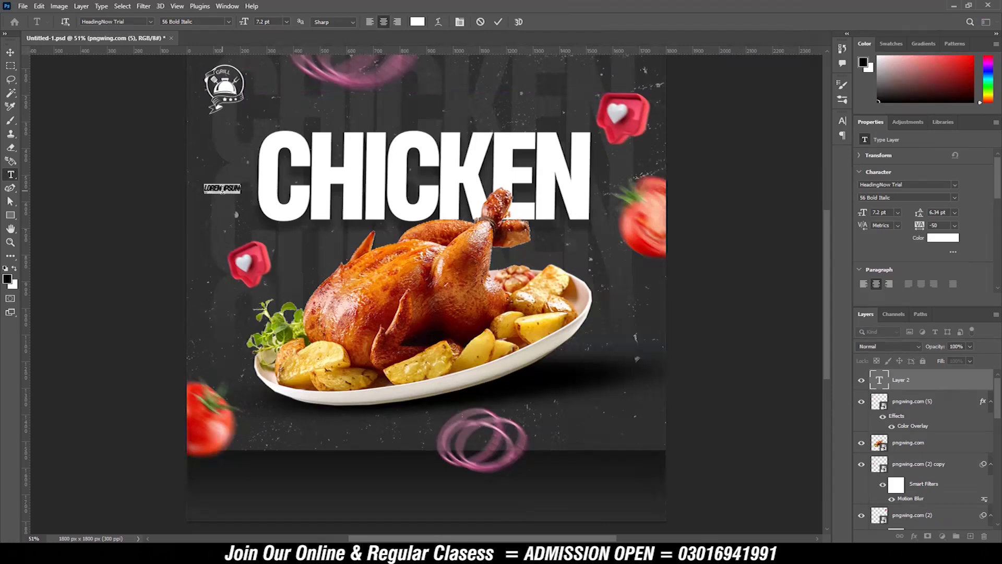
text(TES)
text(TY GRILLED)
click(10, 52)
Enlarge the Tasty Grilled text to about 34 pt and place it centred just above the CHICKEN heading.
key(ctrl+t)
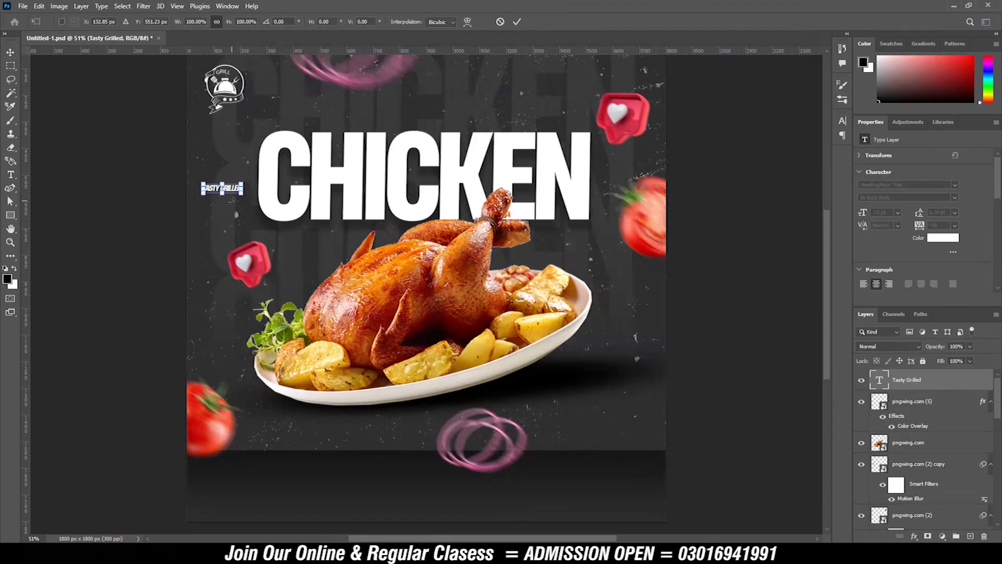
drag(247, 195, 527, 253)
drag(415, 235, 511, 123)
drag(441, 79, 453, 110)
key(Return)
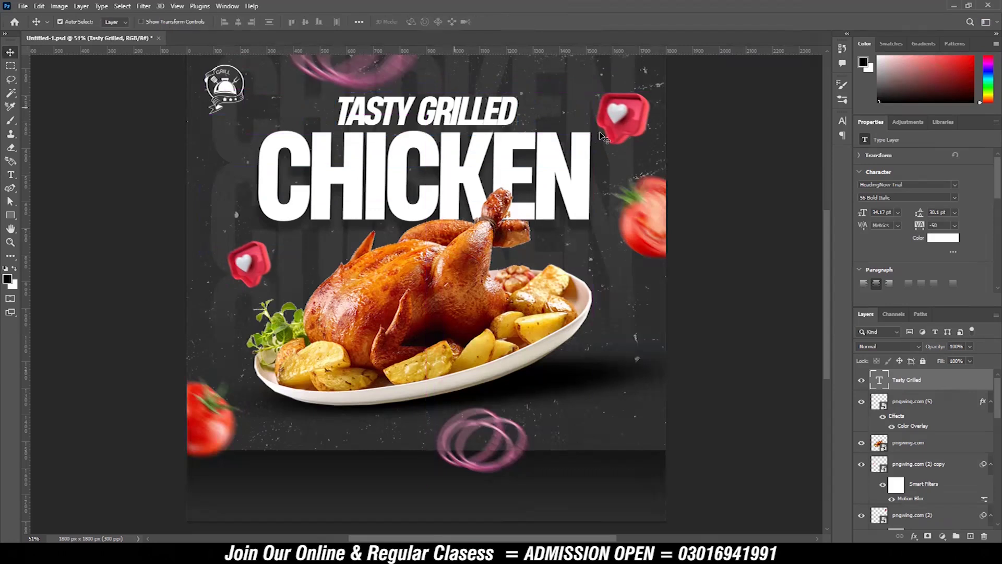
Set the Tasty Grilled text's tracking to -20 and turn off All Caps.
double_click(417, 124)
key(ctrl+a)
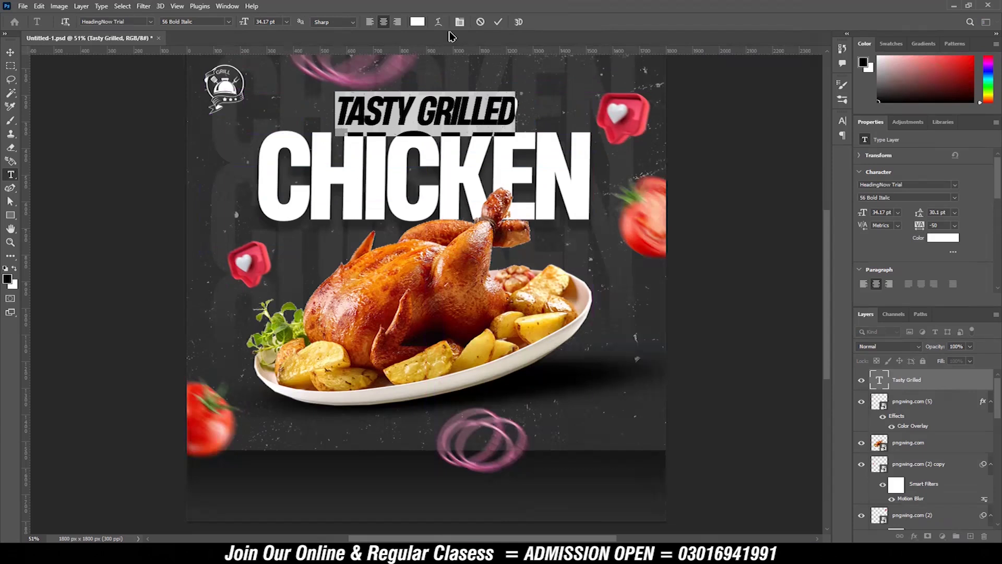
click(459, 21)
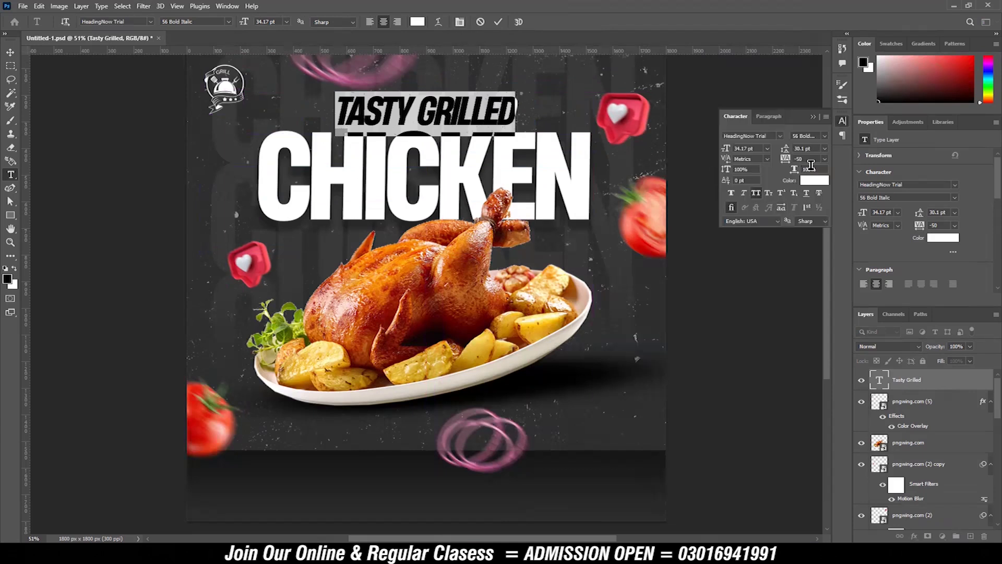
click(787, 159)
text(-)
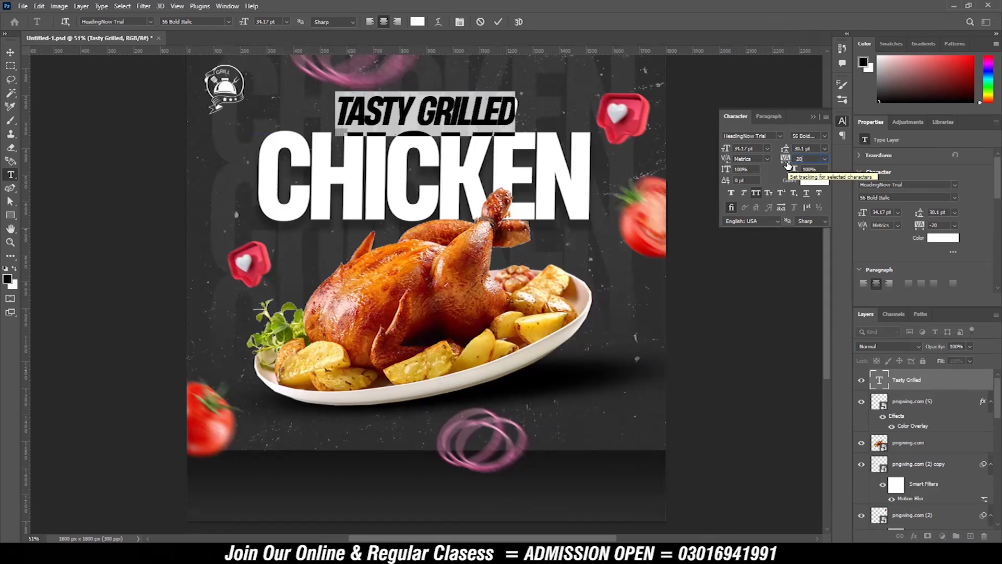
key(Return)
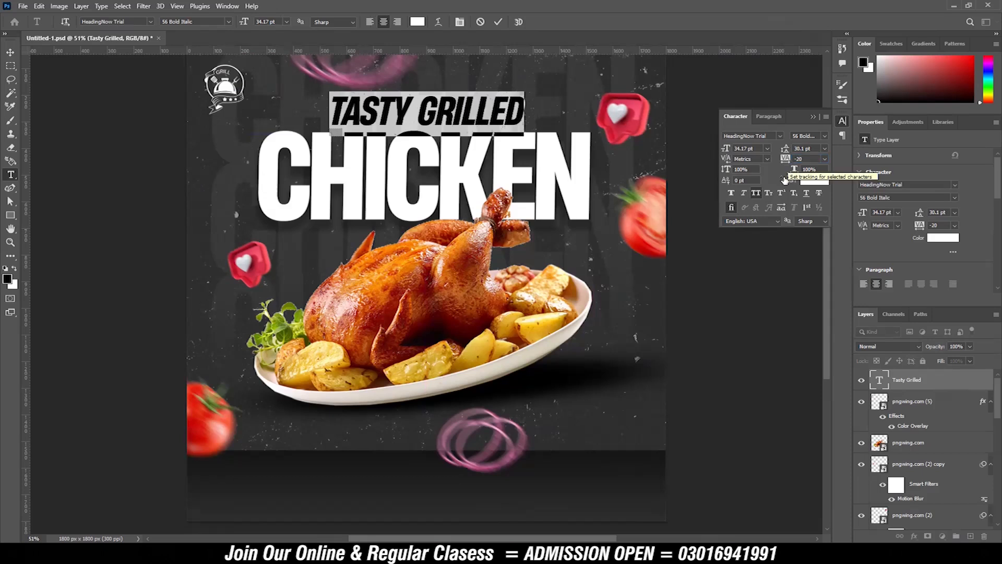
click(757, 193)
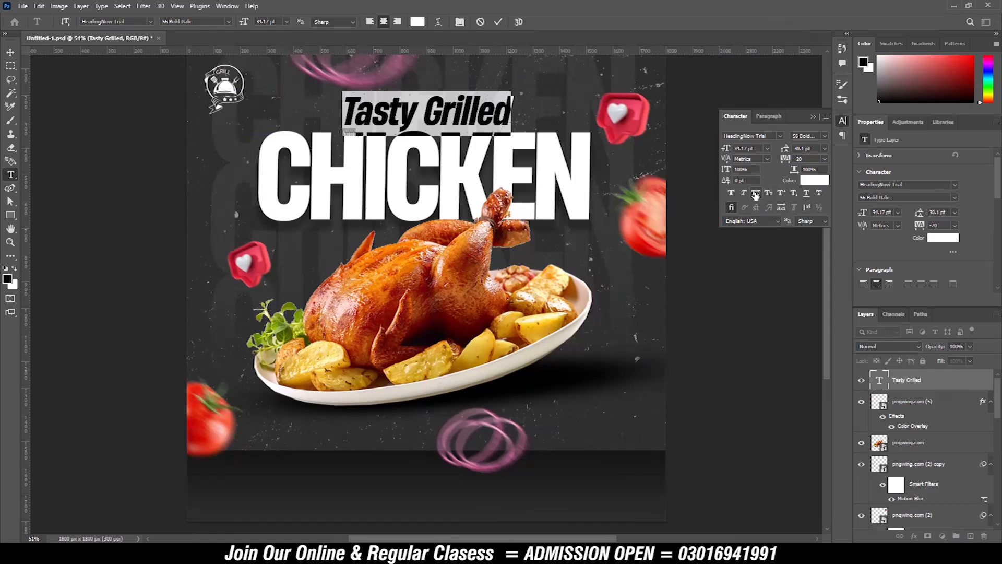
click(783, 136)
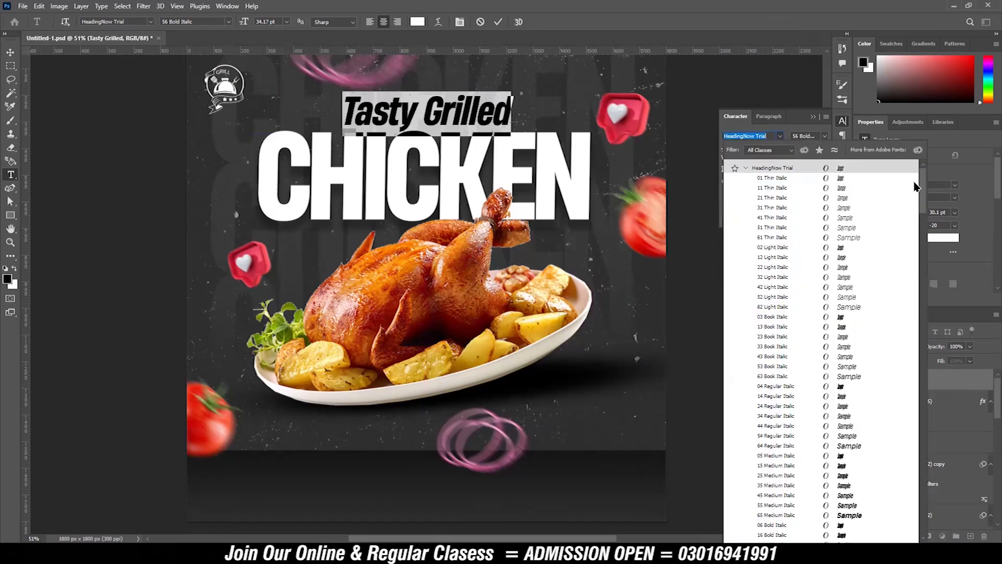
mouse_move(922, 174)
mouse_down()
mouse_move(924, 466)
mouse_move(893, 319)
mouse_up()
click(11, 51)
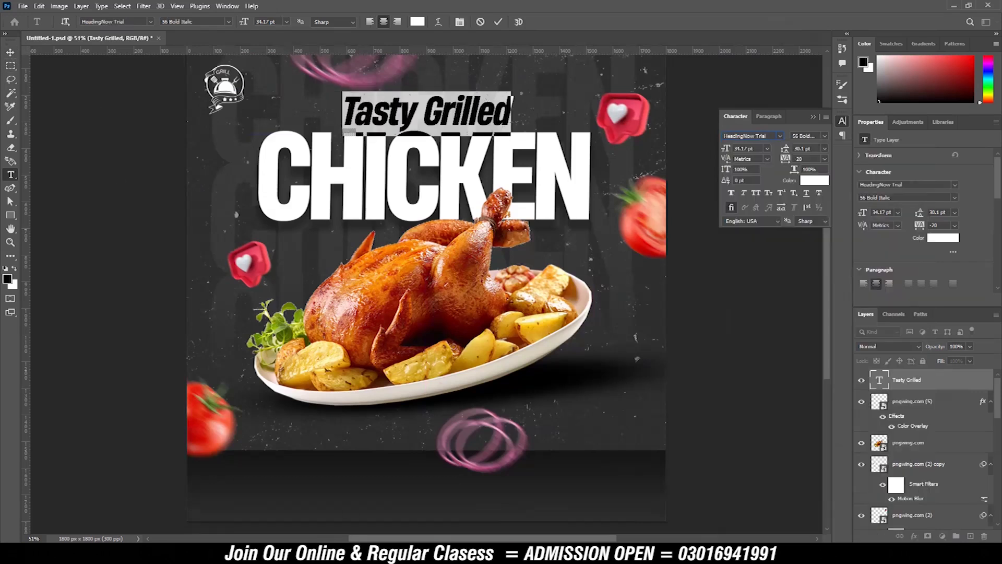
Switch to File Explorer, extract jungle_island.zip into its own folder and open that folder.
mouse_move(286, 553)
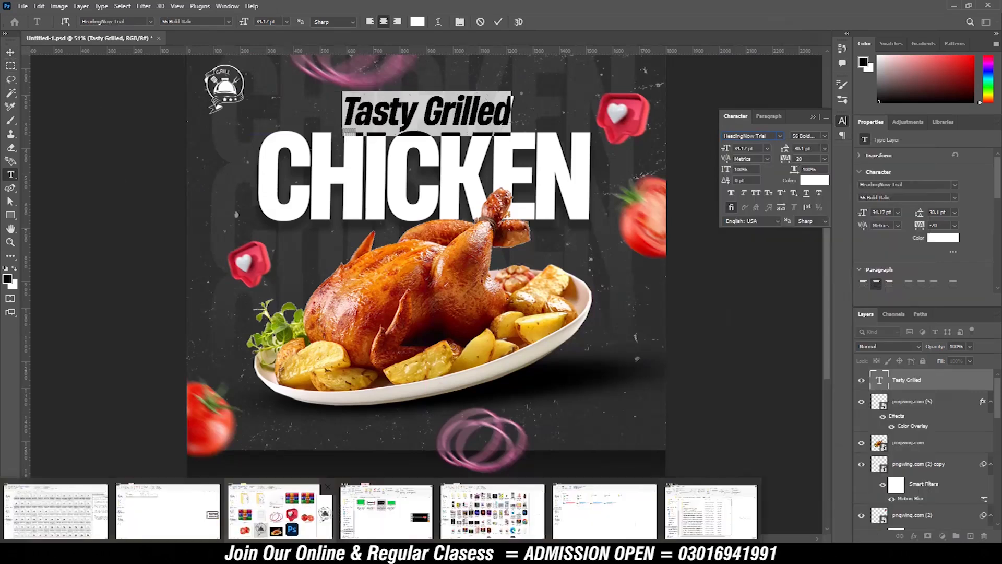
click(285, 499)
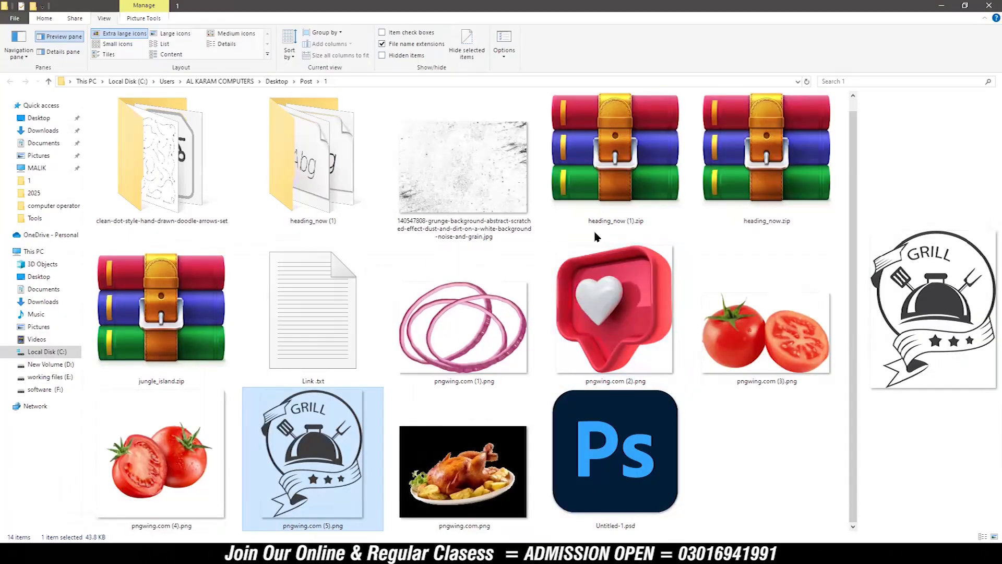
right_click(168, 317)
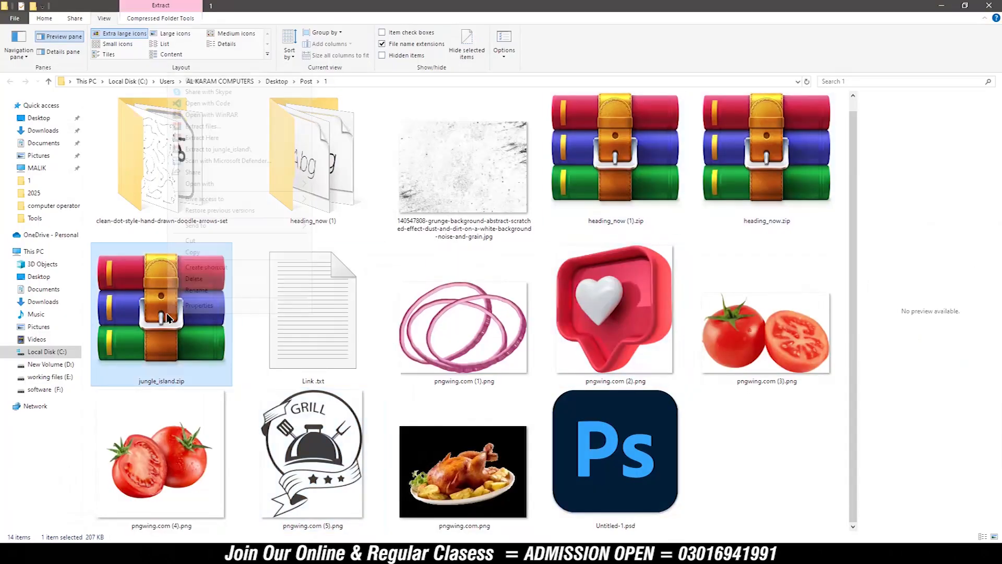
click(216, 150)
double_click(459, 209)
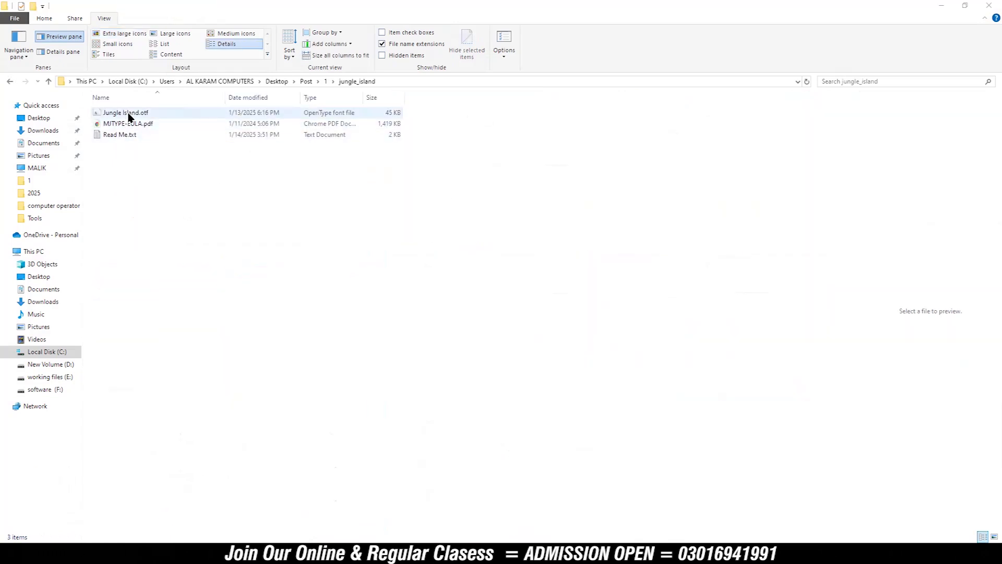
Install the Jungle Island.otf font.
click(128, 113)
right_click(128, 114)
click(168, 167)
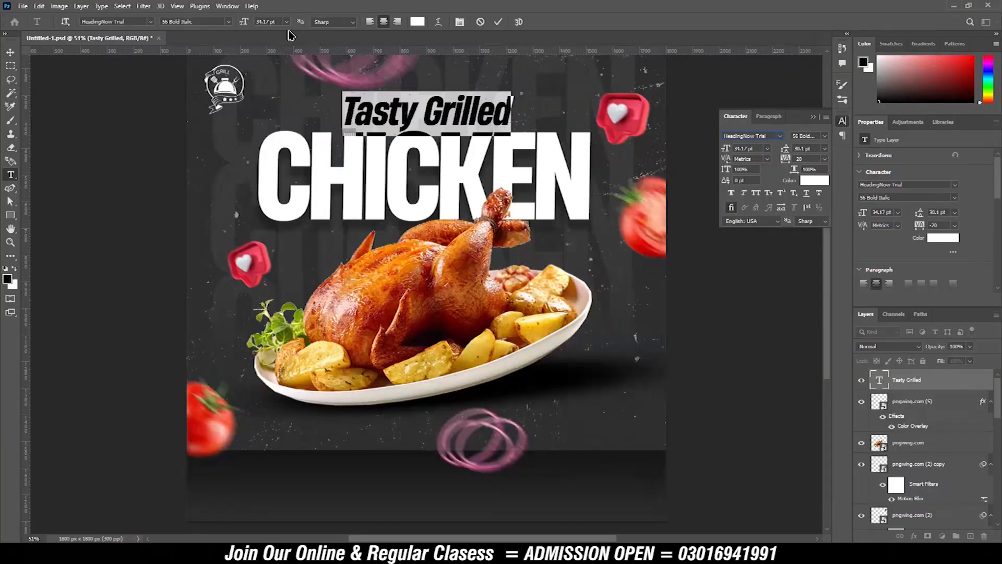
Back in Photoshop, change the Tasty Grilled text's font to Jungle Island Regular.
click(115, 22)
text(jung)
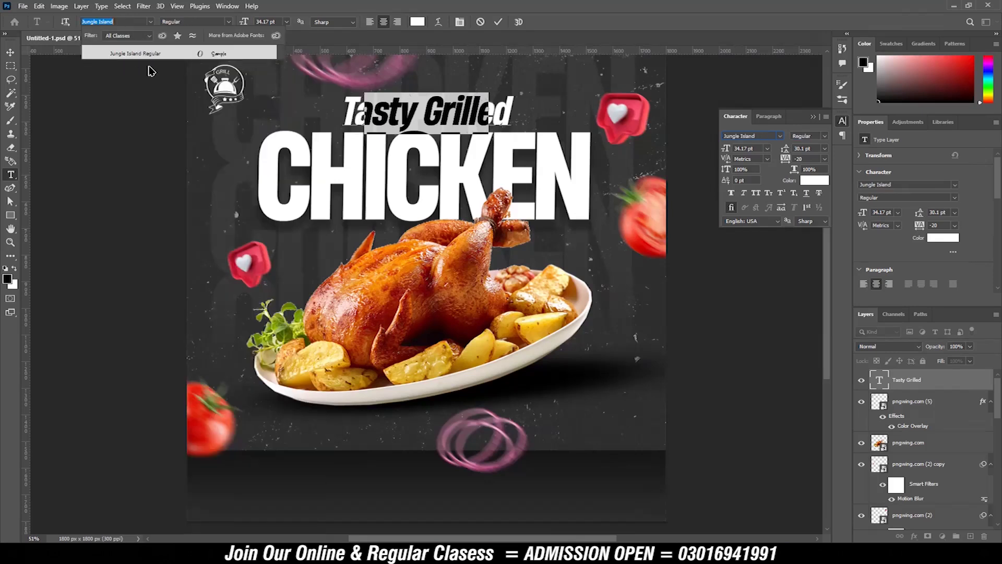
click(151, 55)
click(7, 52)
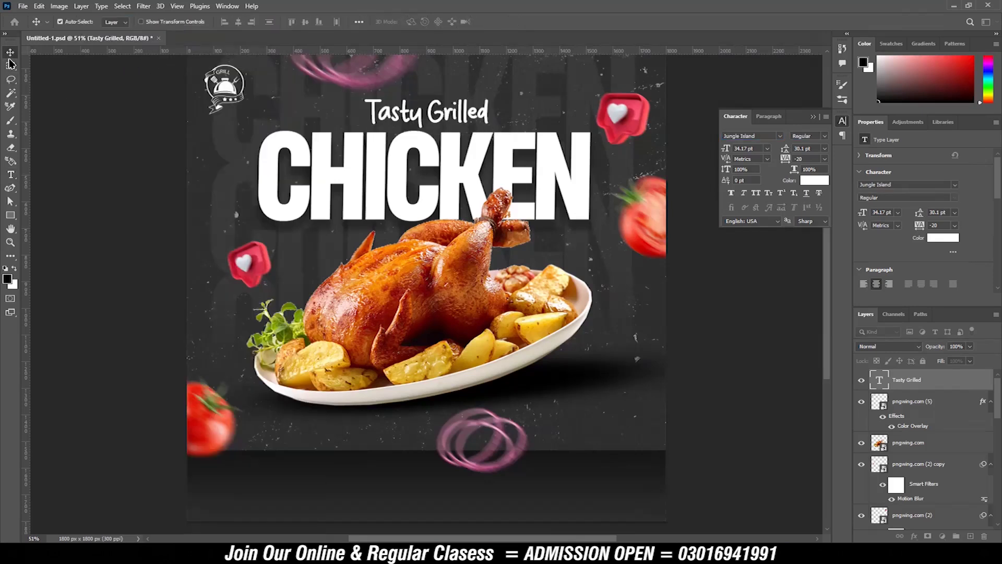
Enlarge the Tasty Grilled text to about 54.5 pt and position it just above the CHICKEN heading.
key(ctrl+t)
drag(430, 135, 481, 116)
key(Return)
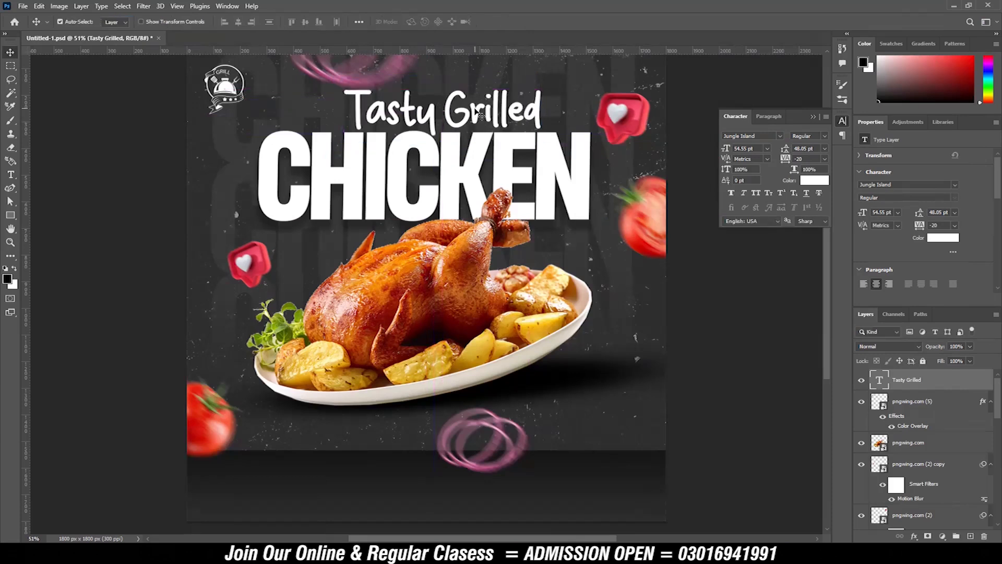
click(7, 280)
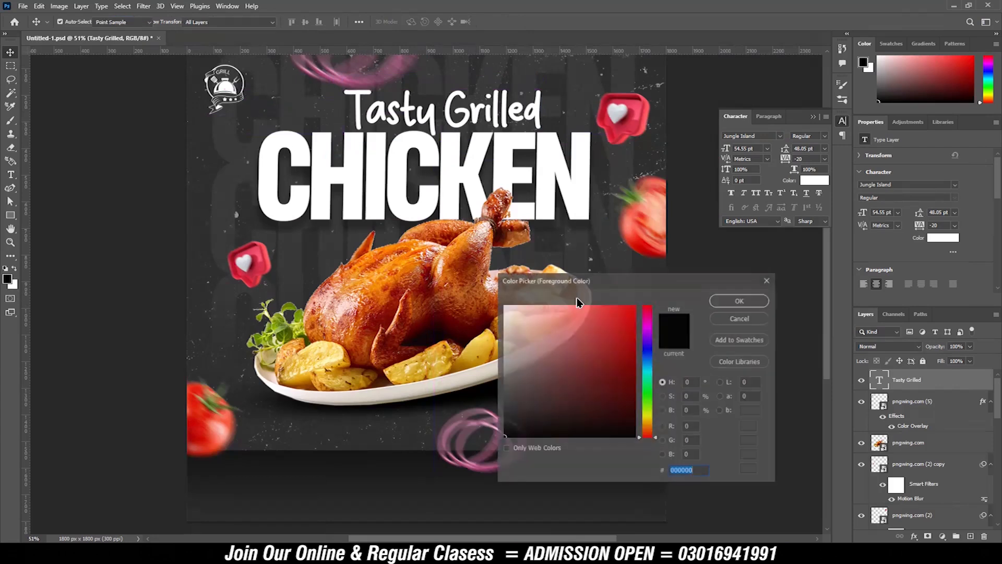
click(754, 318)
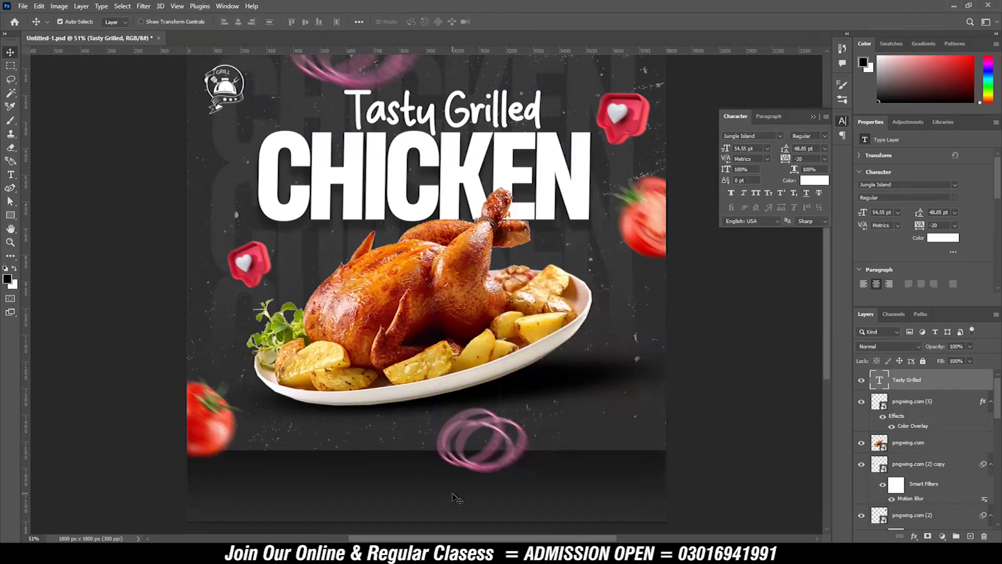
Switch to Chrome and search Google for "color palette" in a new tab.
click(522, 514)
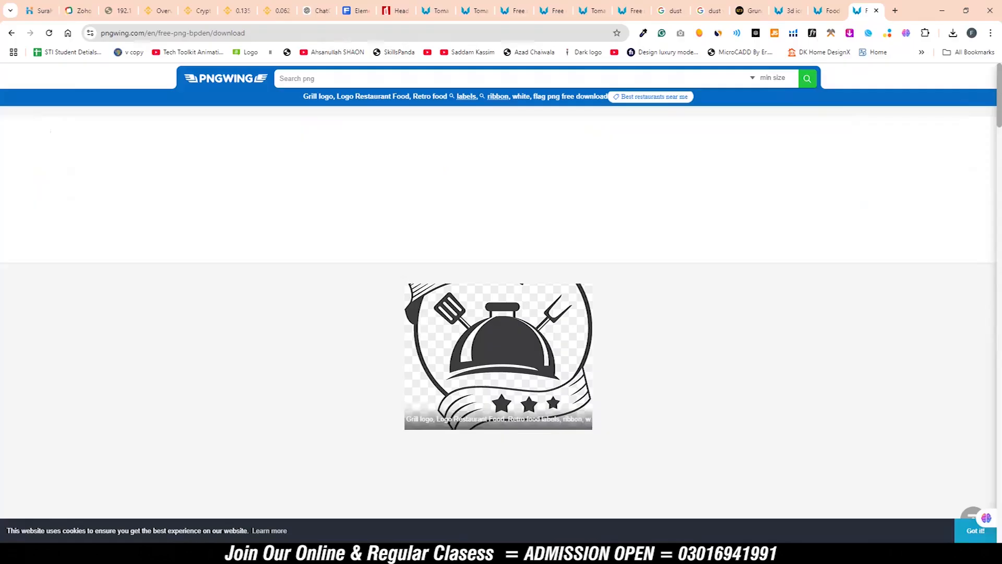
click(895, 10)
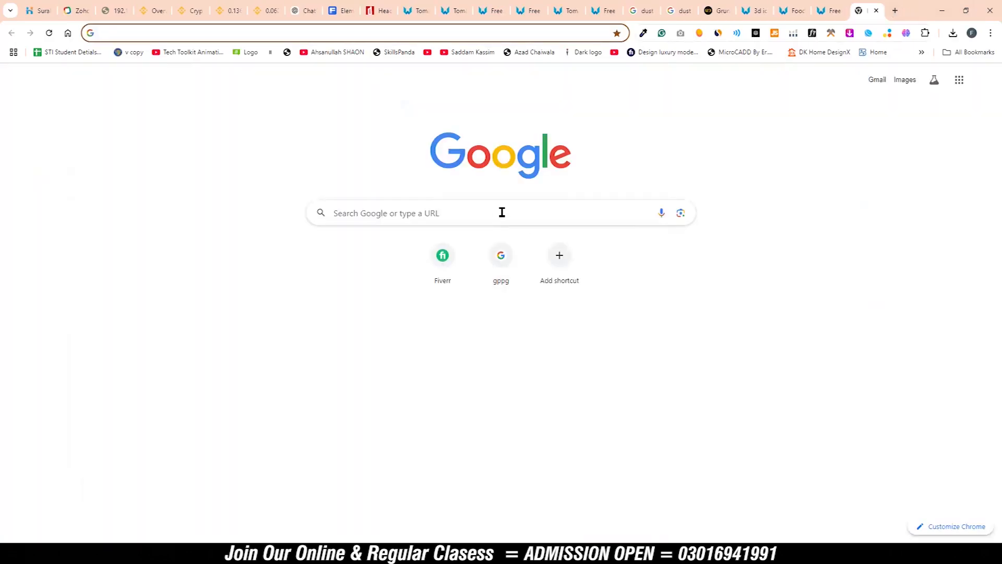
click(501, 213)
text(color c)
key(BackSpace)
key(BackSpace)
key(BackSpace)
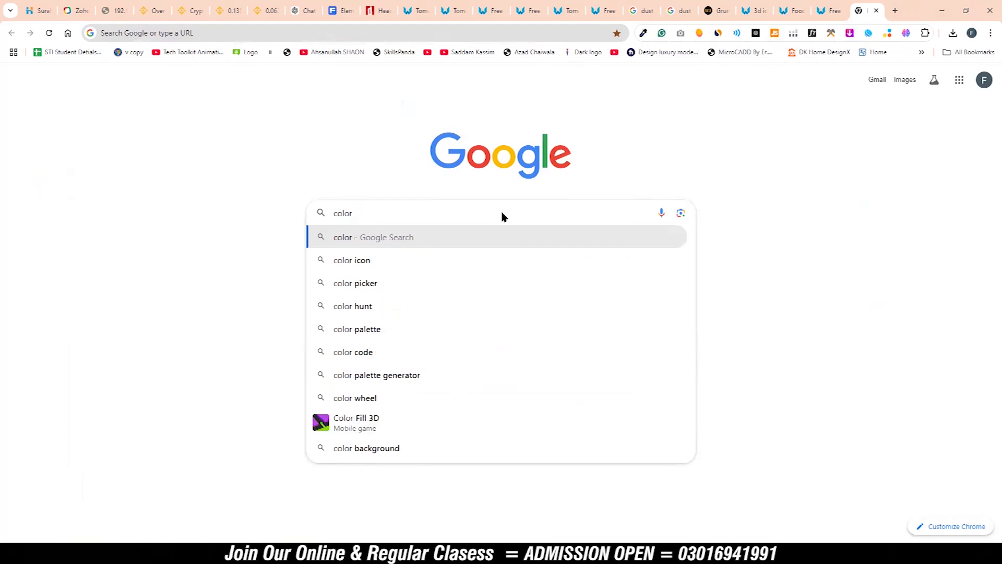
key(Down)
key(Down)
key(Down)
key(Down)
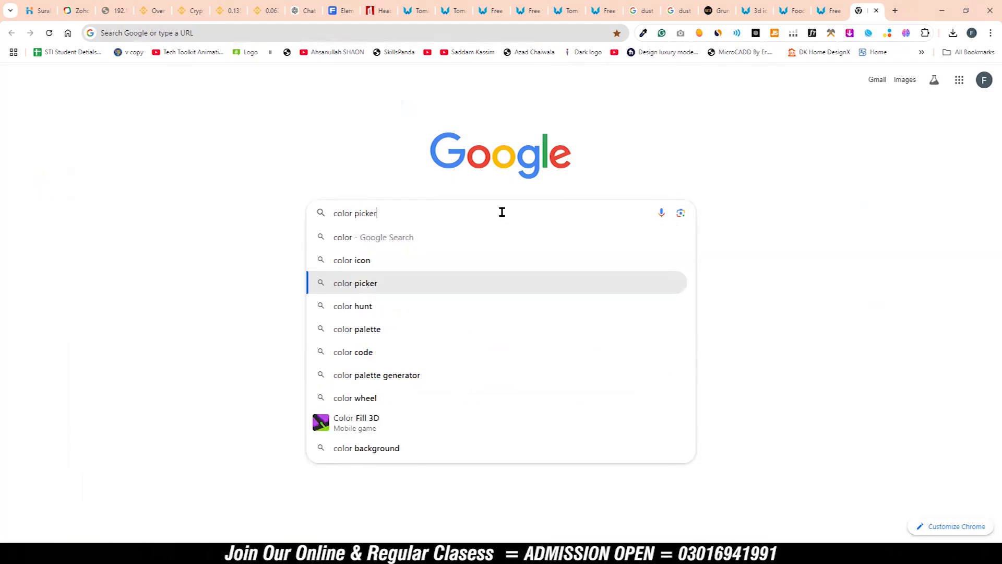
key(Return)
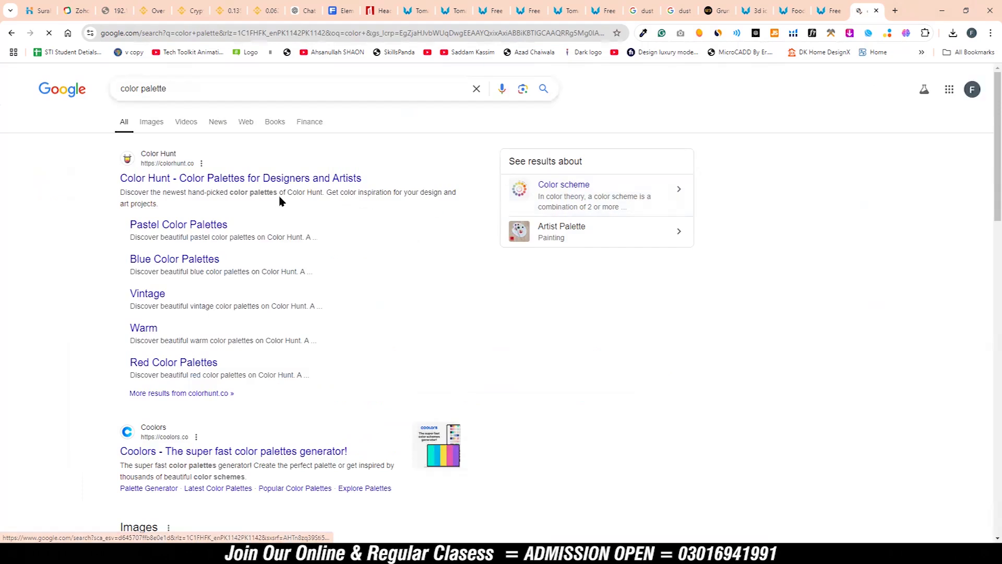
On Color Hunt, open the green, yellow, orange and red palette and copy its orange hex code #FF9D23.
click(212, 180)
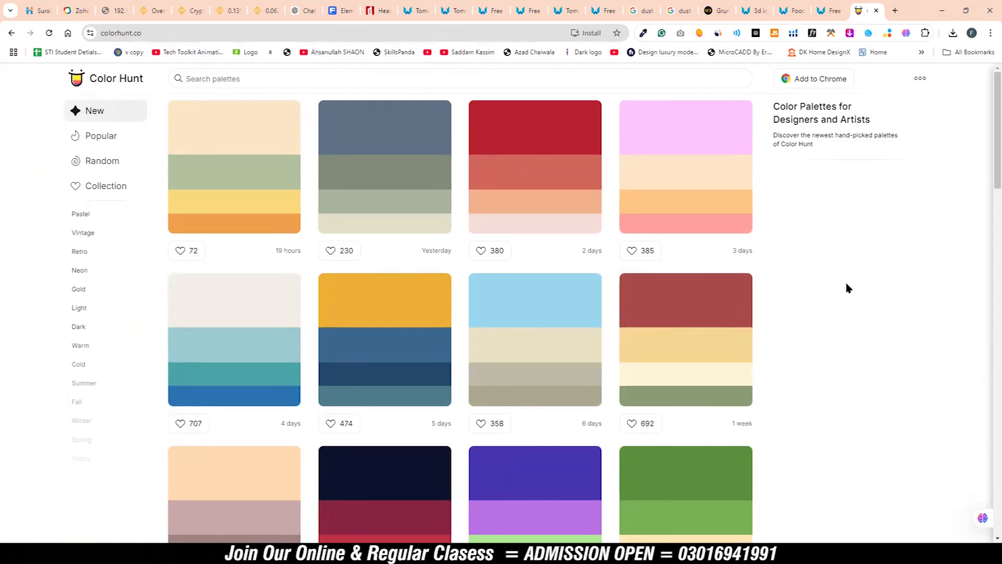
scroll(837, 297, down, 9)
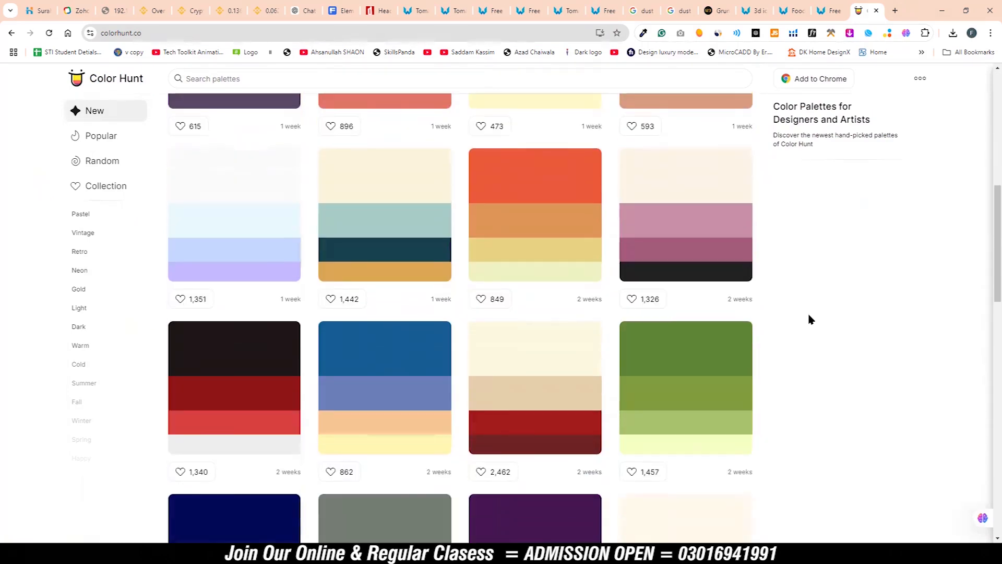
scroll(809, 318, down, 8)
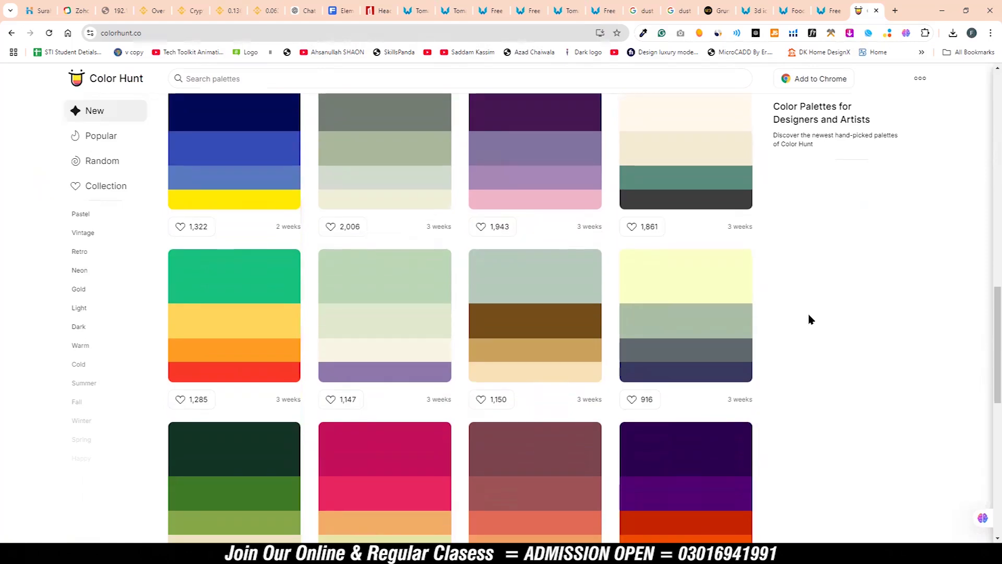
click(250, 335)
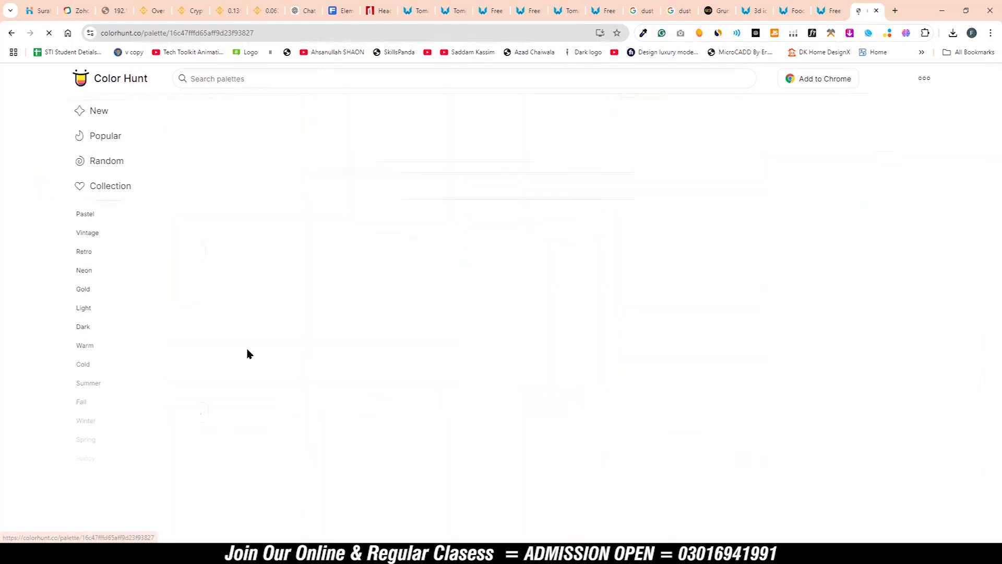
scroll(600, 313, down, 2)
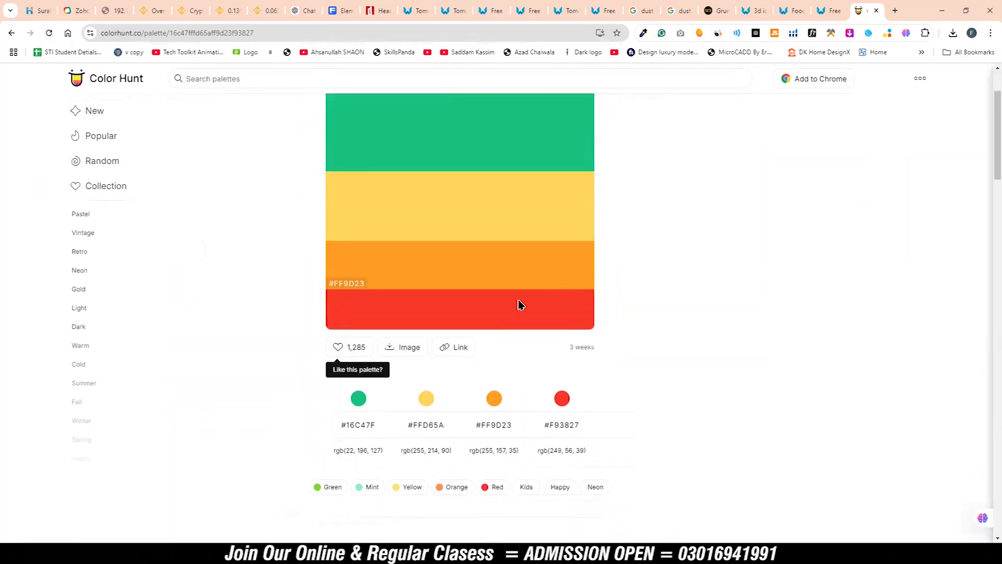
click(476, 429)
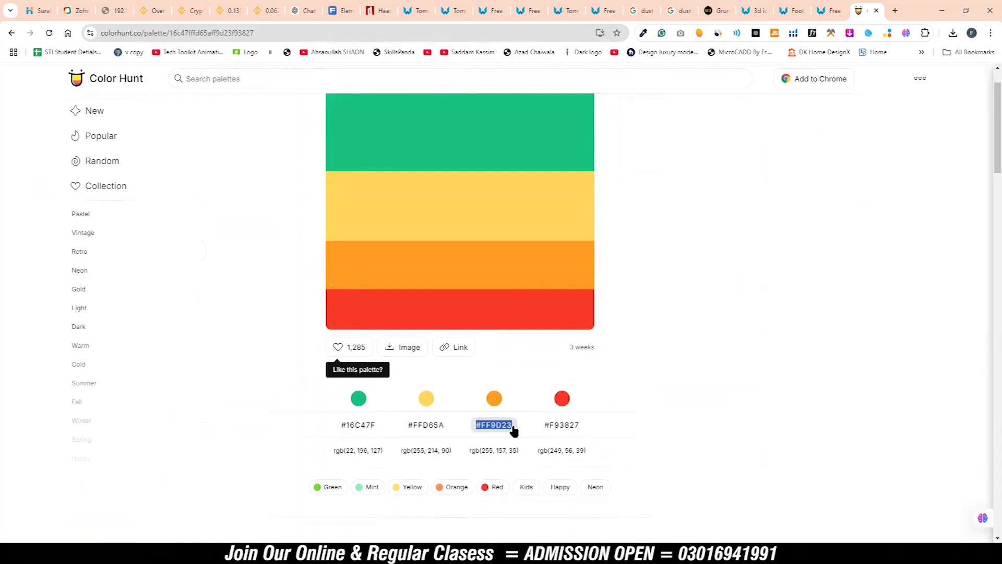
click(498, 428)
Back in Photoshop, set the foreground color to FF9D23 and fill the Tasty Grilled text with it.
click(652, 553)
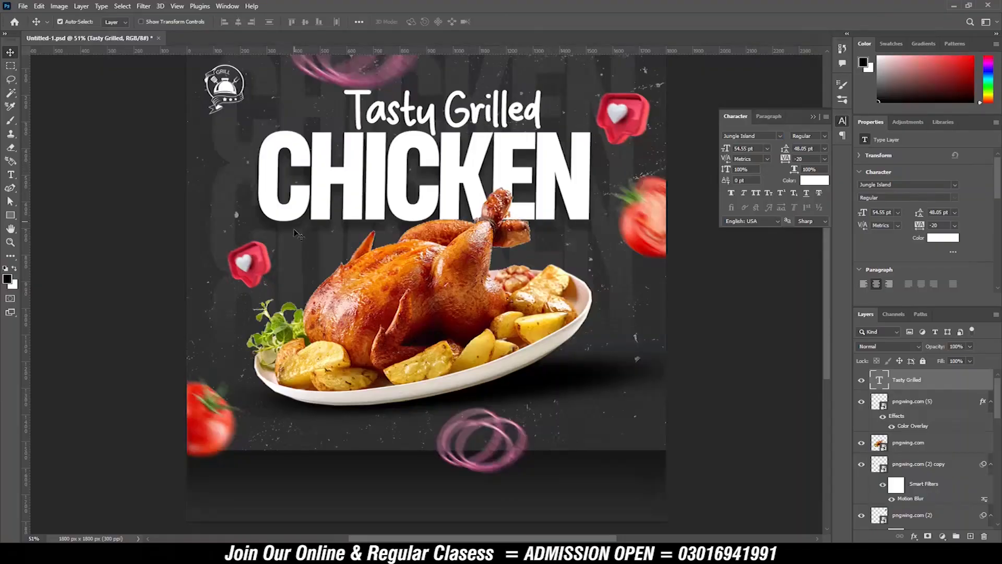
click(11, 283)
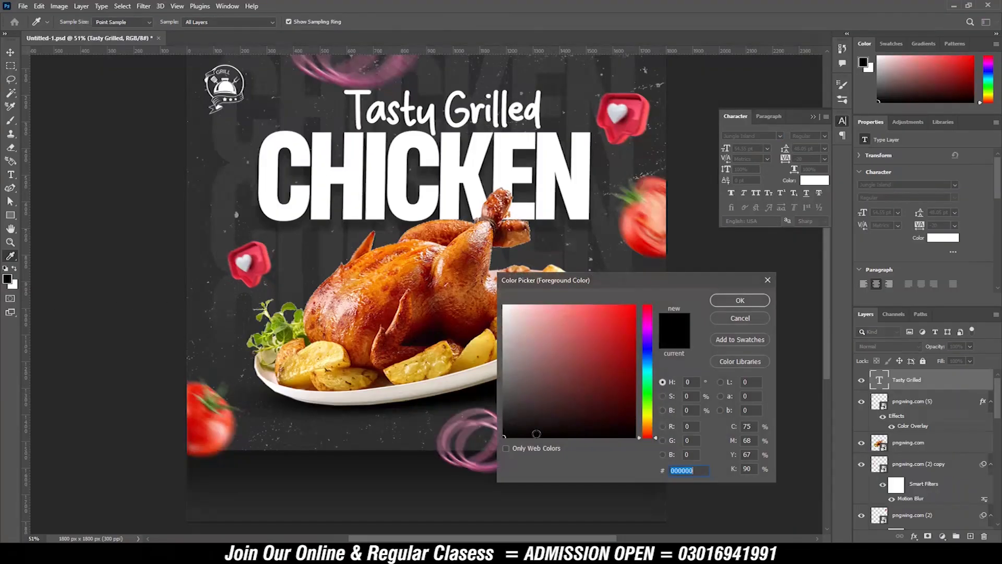
key(ctrl+v)
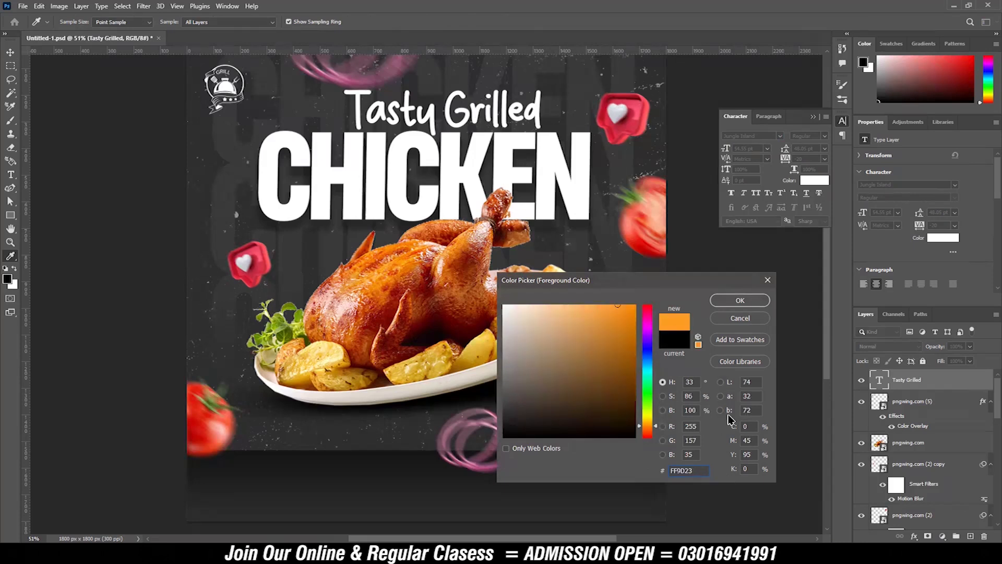
click(761, 301)
key(alt+BackSpace)
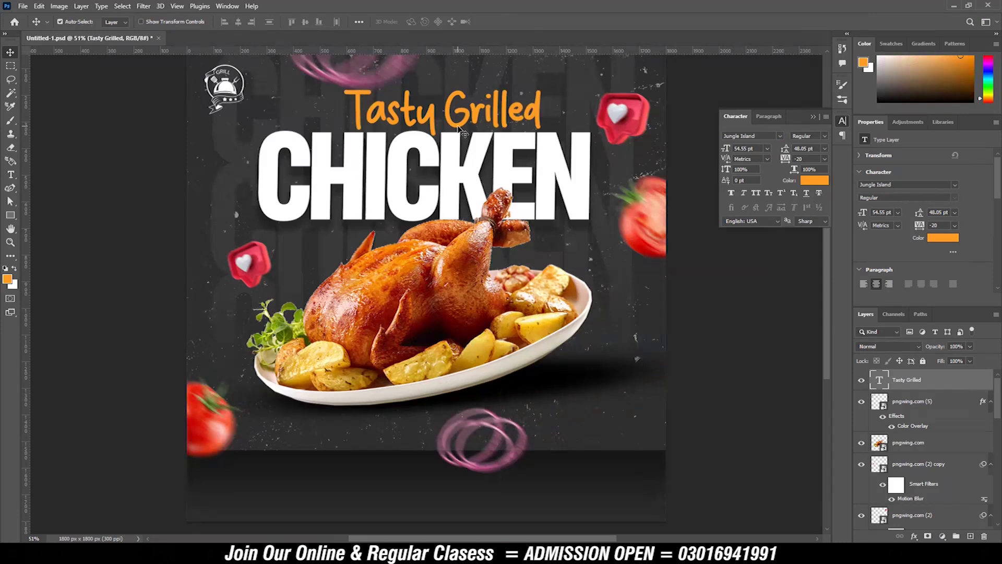
Scale the Tasty Grilled text down to about 46 pt, keeping it centered just above the CHICKEN heading.
key(ctrl+t)
drag(441, 78, 447, 87)
key(Return)
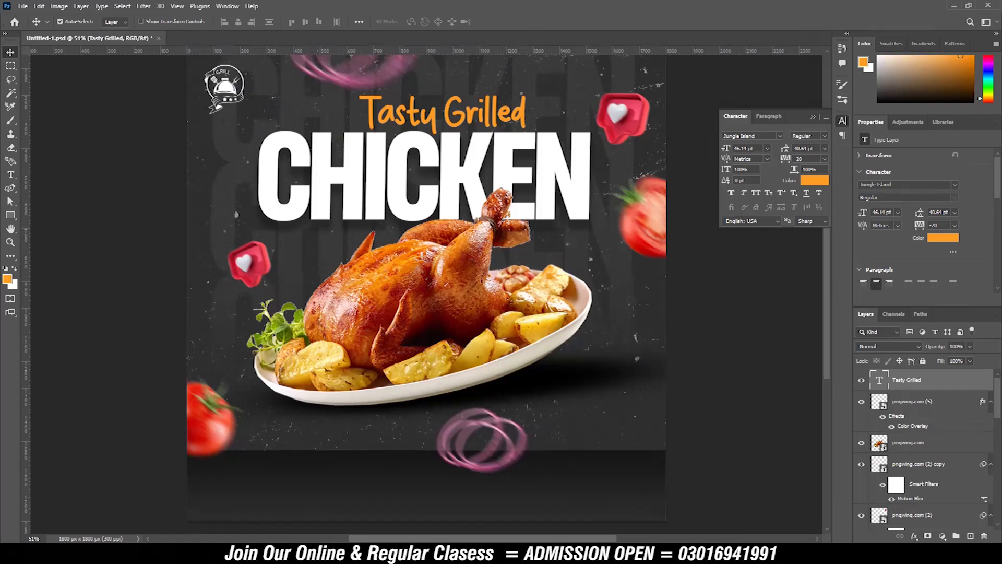
In File Explorer, open the clean-dot-style-hand-drawn-doodle-arrows-set folder and examine its arrow artwork as extra large icons.
key(alt+Tab)
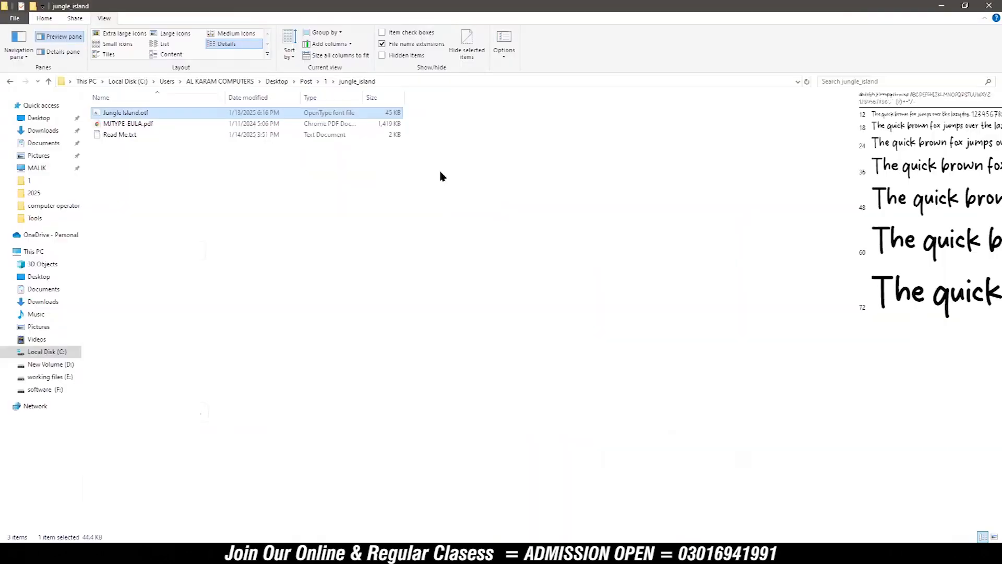
click(9, 83)
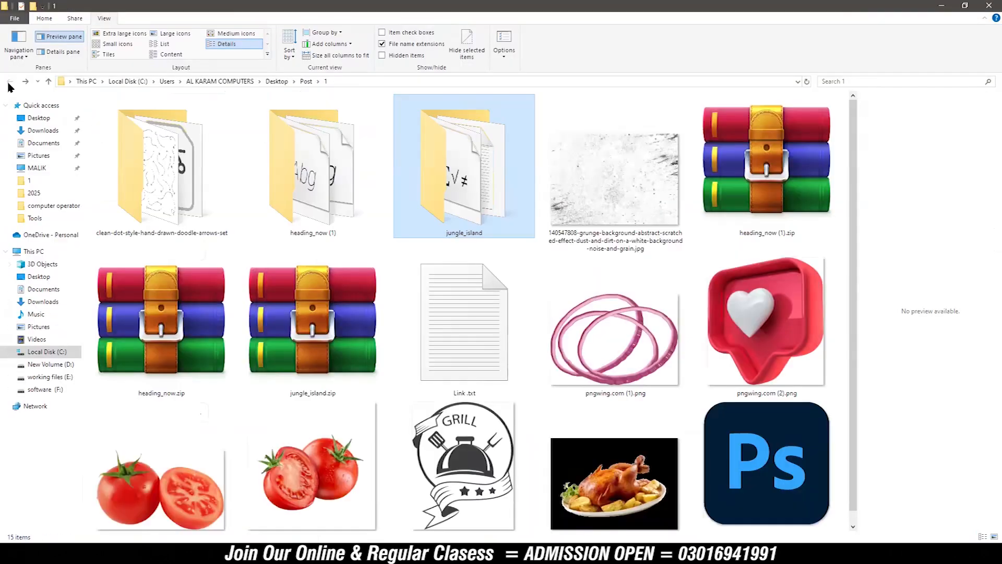
click(167, 166)
double_click(167, 166)
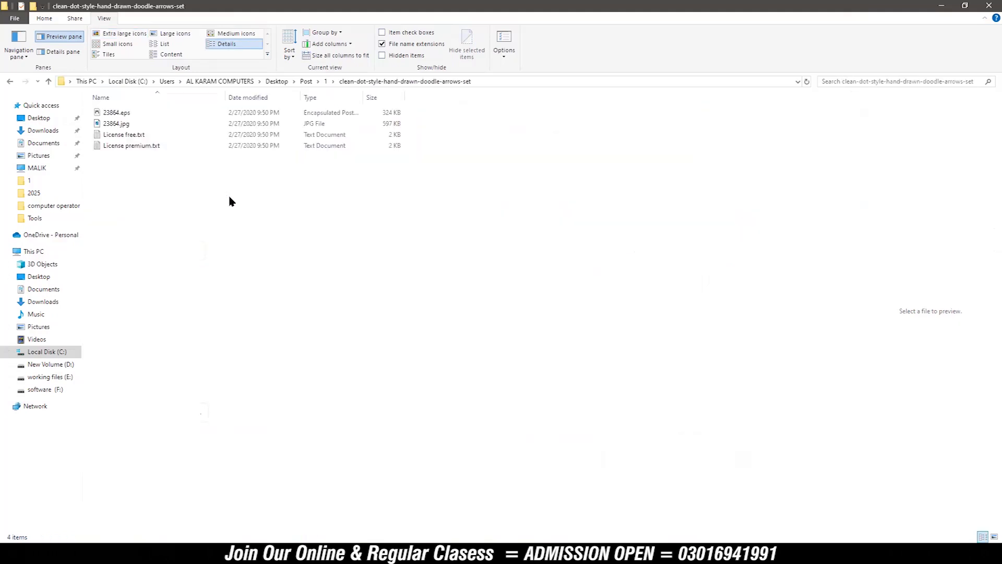
click(116, 114)
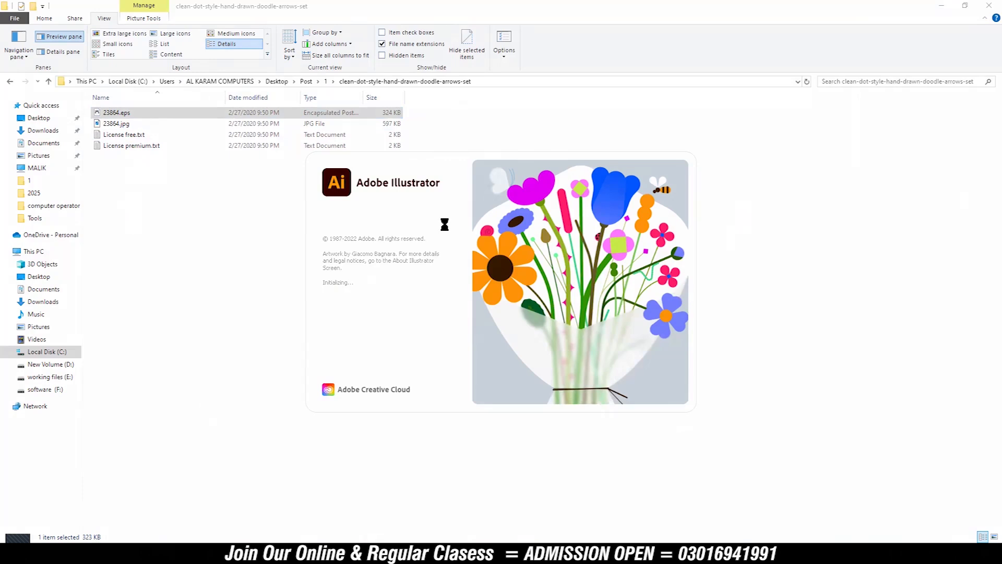
click(117, 125)
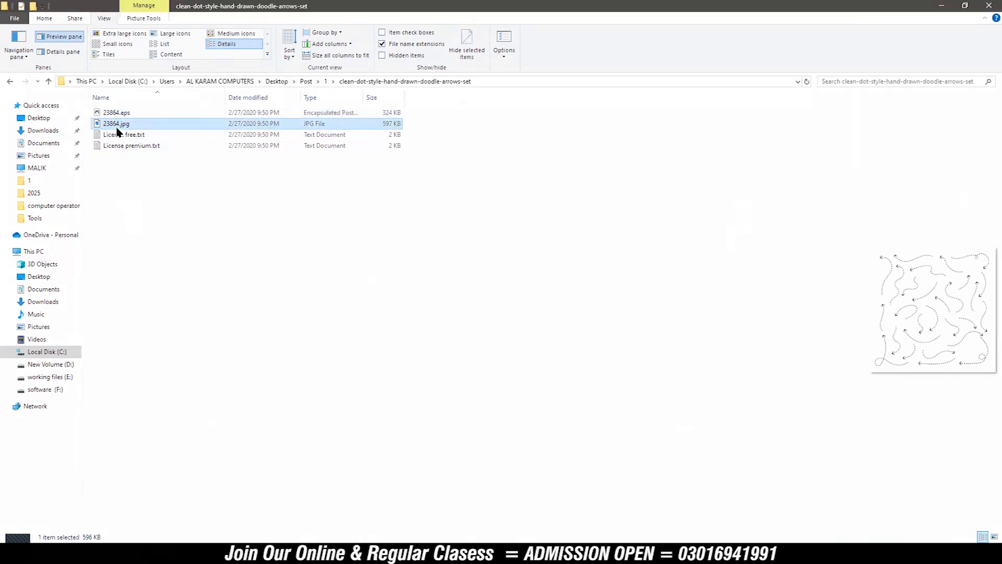
click(124, 34)
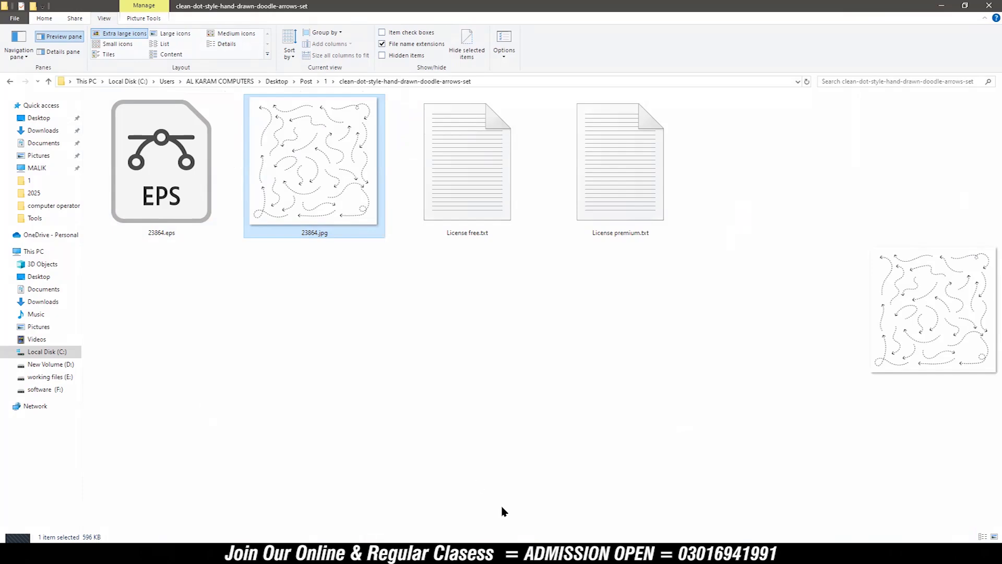
Switch to Chrome and search PNGWing for "arrow".
click(527, 511)
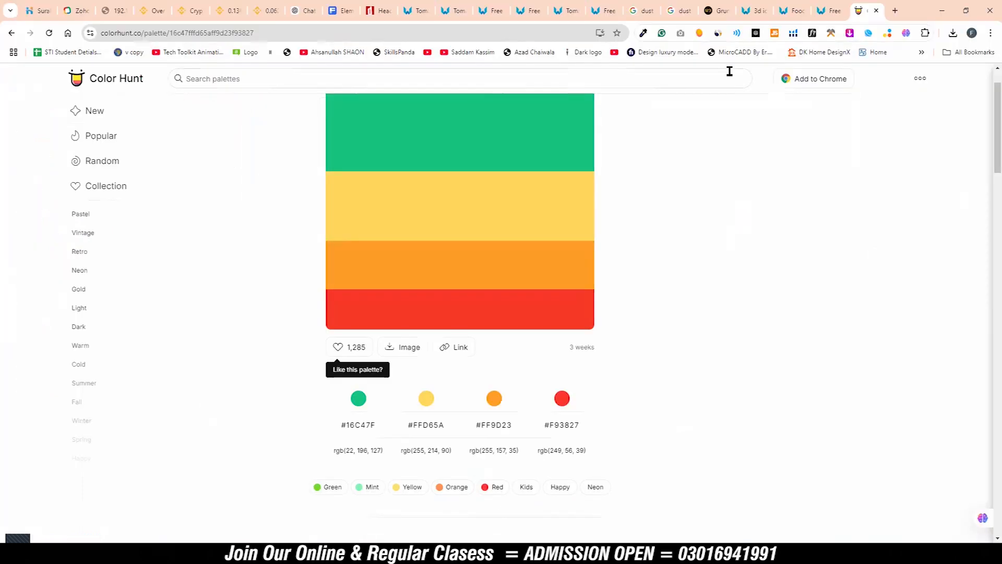
click(822, 11)
click(386, 77)
text(arrow)
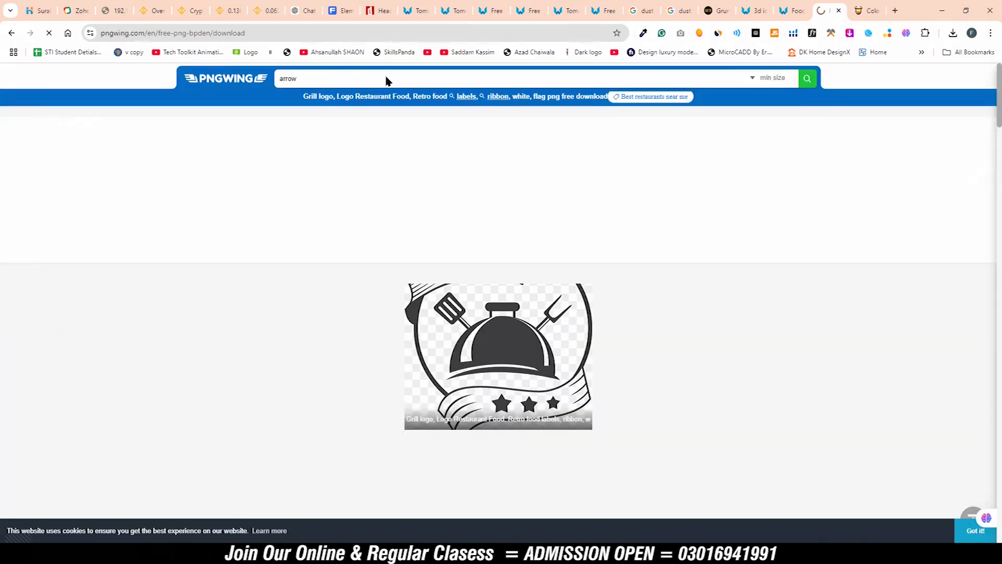
key(Return)
Find the curved, outlined hand-drawn arrow in the results and download it as pngwing.com (6).png into folder 1.
scroll(708, 282, down, 5)
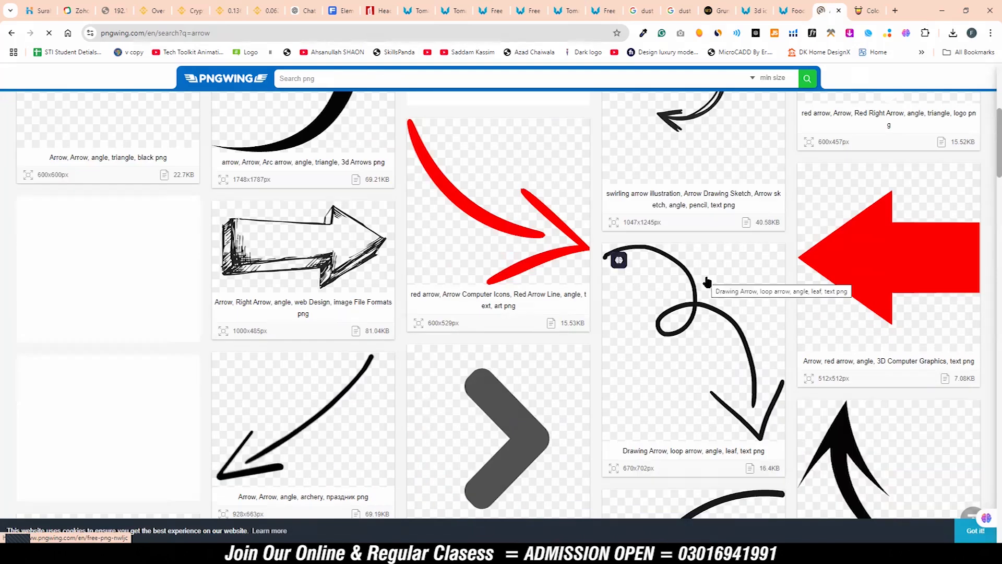
scroll(708, 282, down, 2)
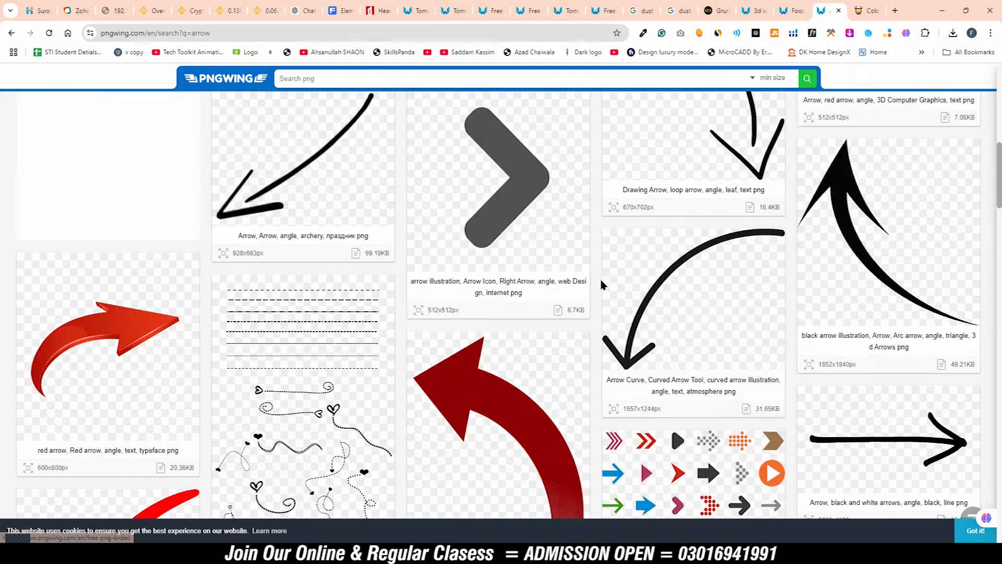
scroll(615, 279, down, 15)
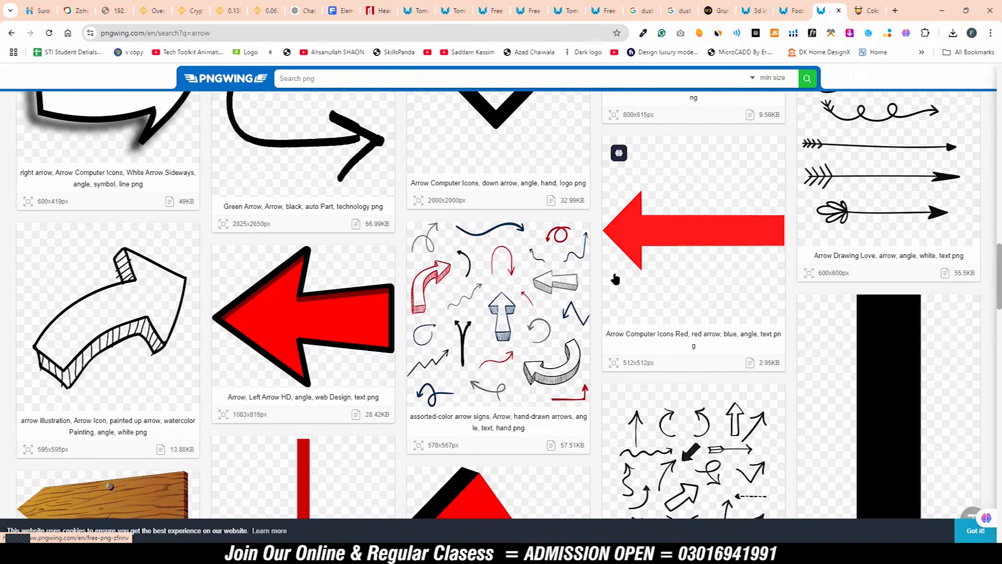
scroll(615, 280, down, 7)
scroll(615, 279, down, 3)
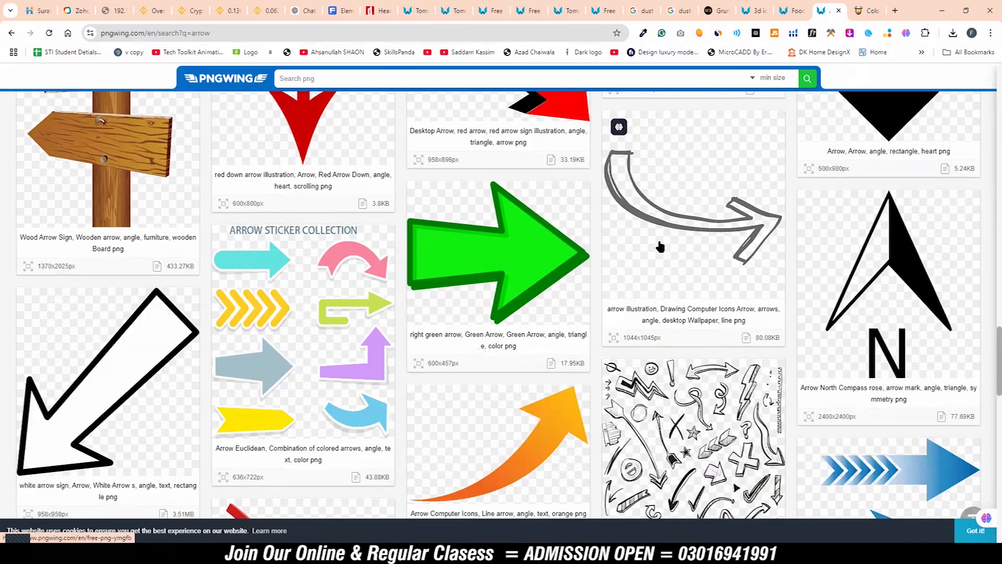
click(687, 225)
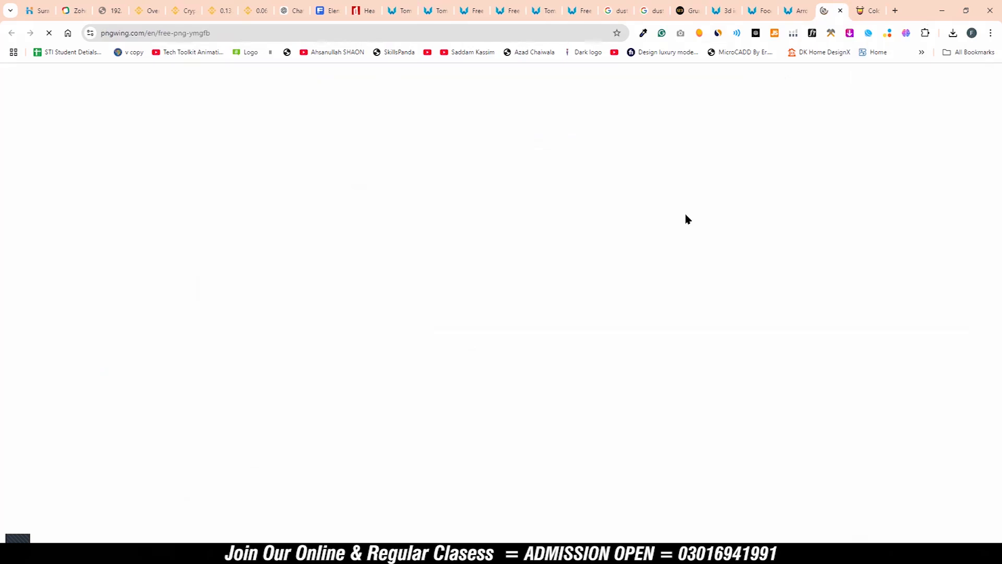
scroll(518, 293, down, 7)
click(416, 287)
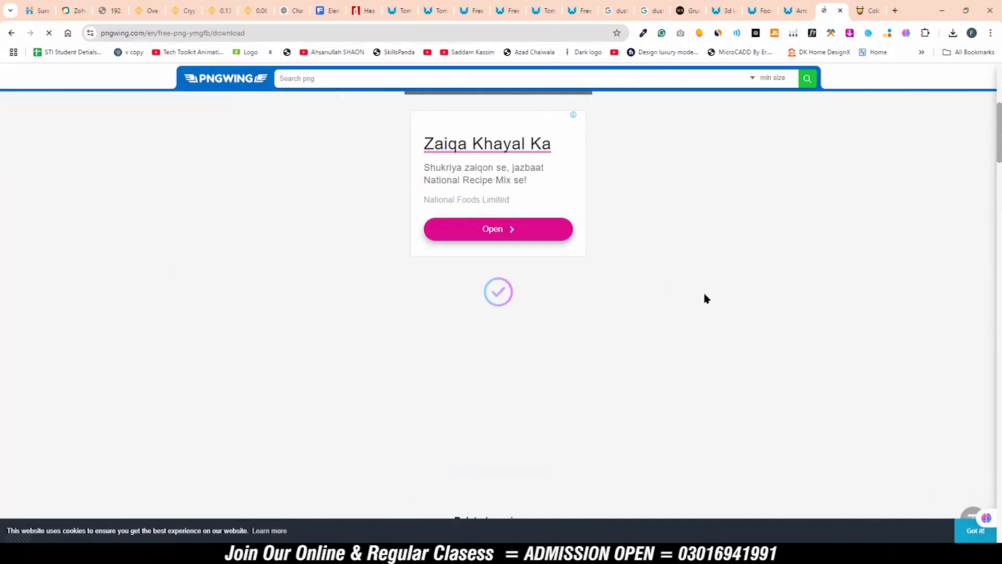
scroll(702, 302, down, 5)
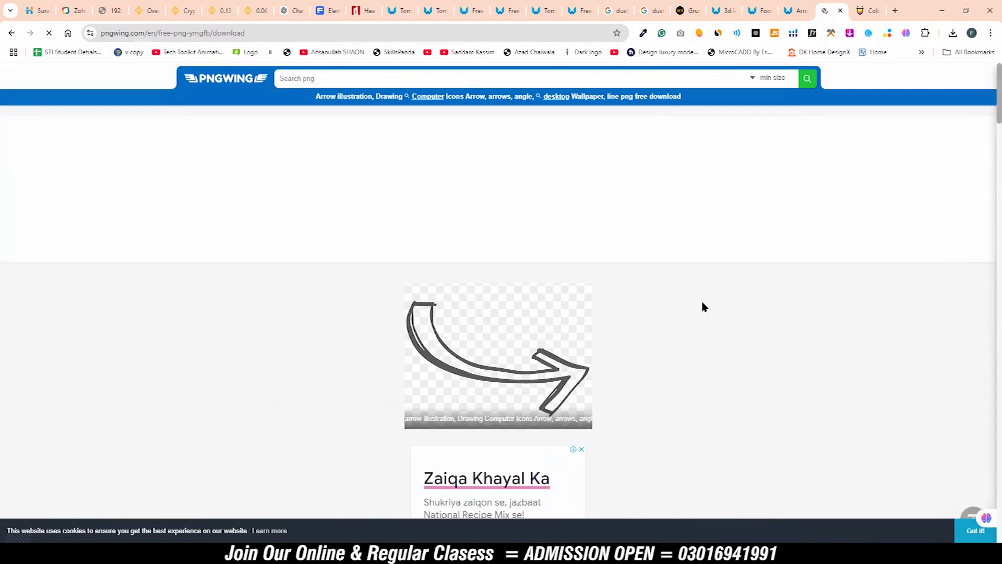
click(411, 264)
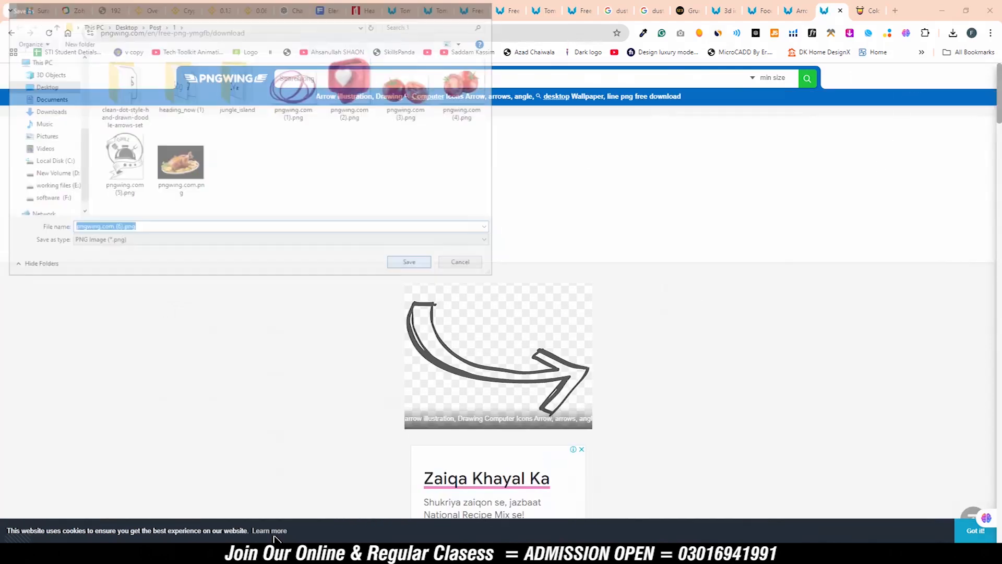
Place pngwing.com (6).png into the poster below the plate, scaled to about 152 by 190 px and rotated about 24°.
mouse_move(293, 553)
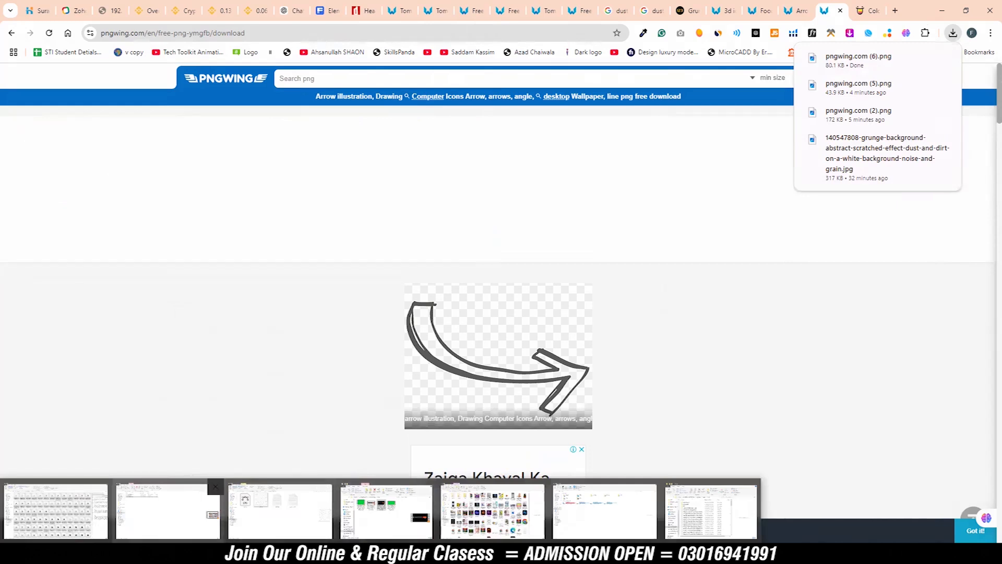
click(287, 507)
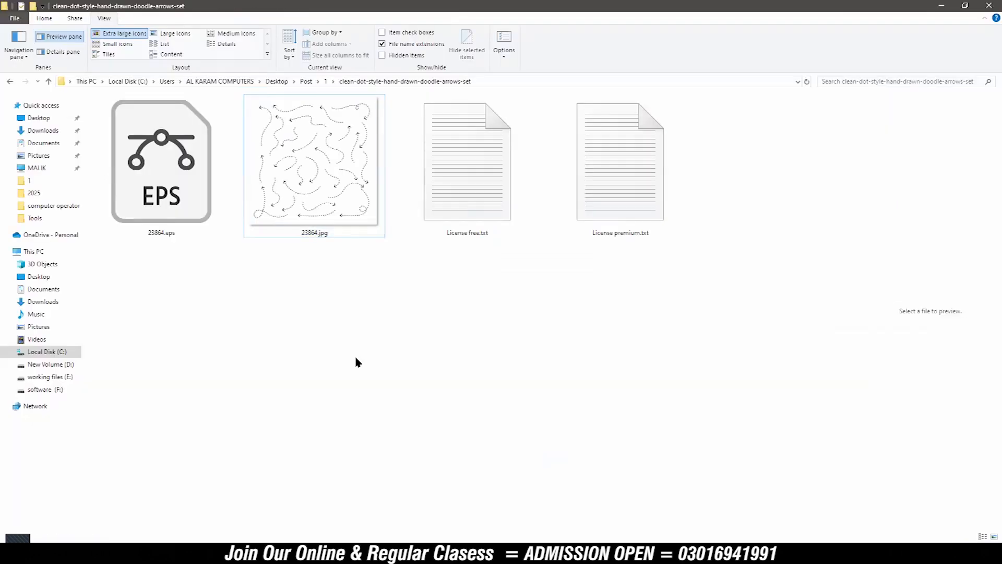
scroll(490, 342, down, 3)
drag(605, 349, 476, 450)
drag(665, 290, 554, 448)
key(Return)
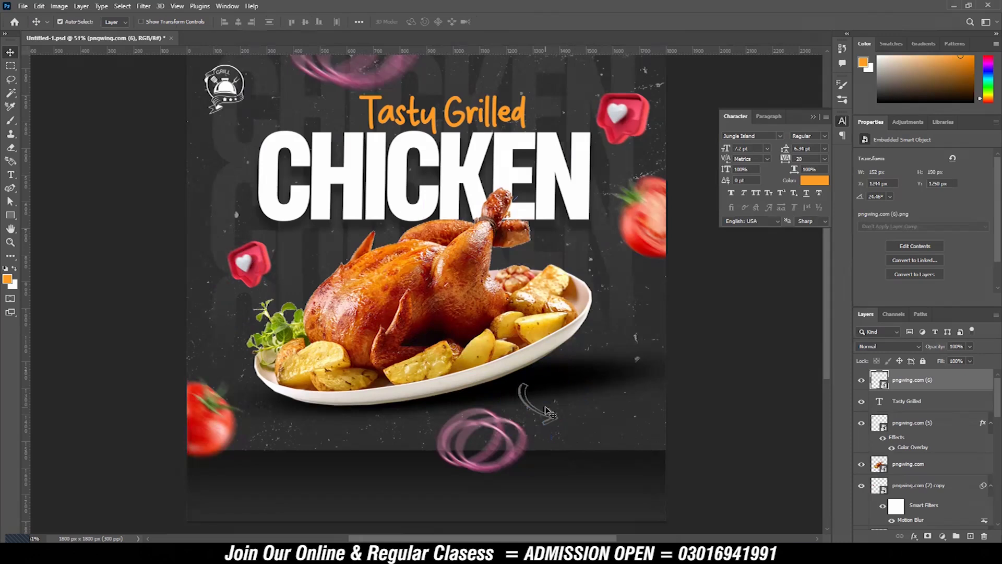
Apply a white Color Overlay to the arrow and move it up slightly, closer to the plate.
right_click(959, 387)
click(903, 83)
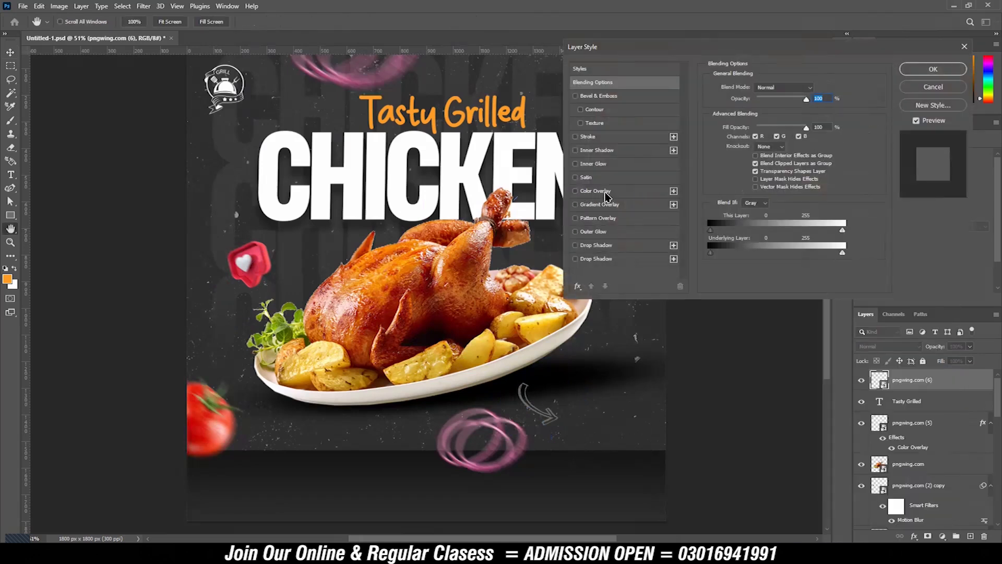
click(606, 193)
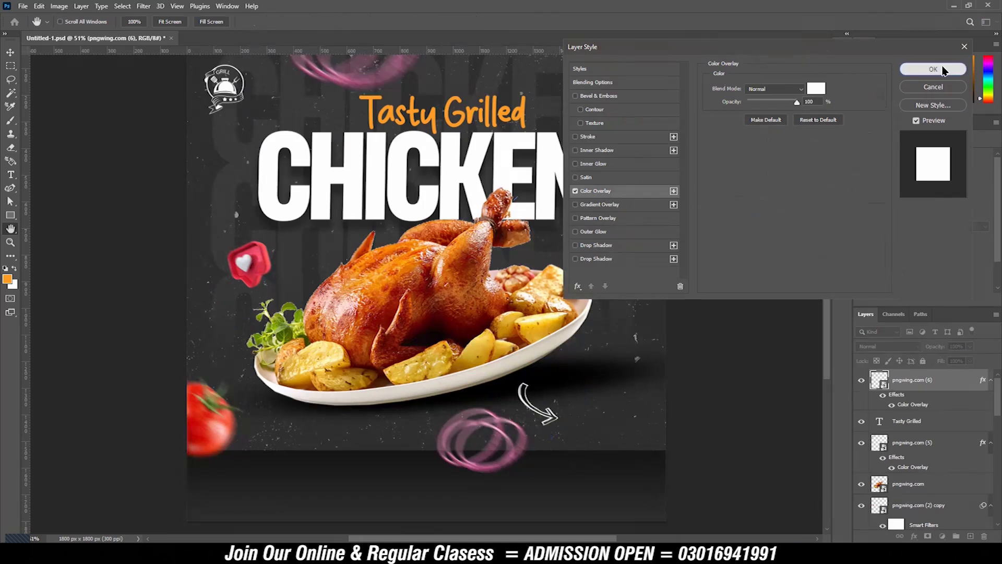
click(933, 69)
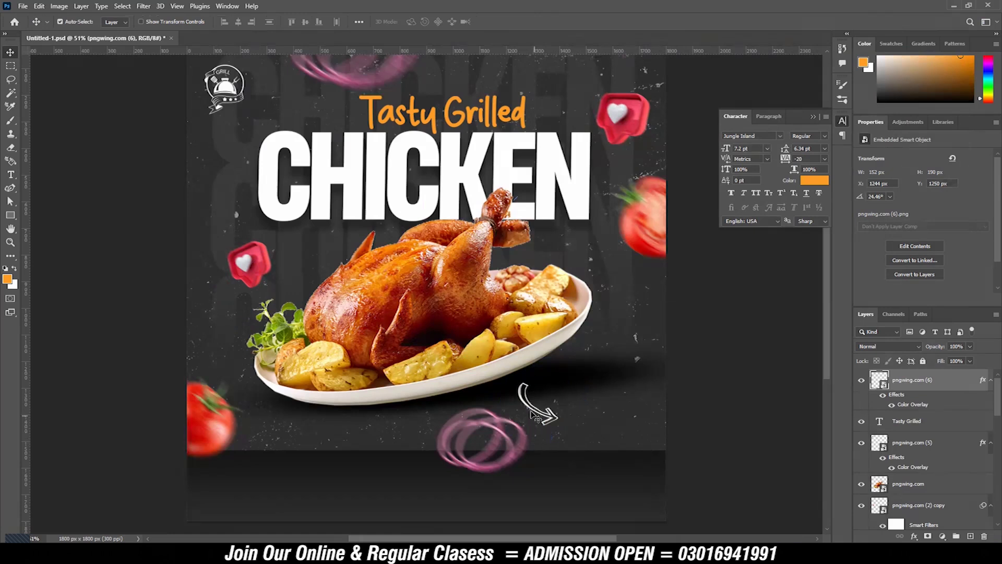
drag(522, 393, 520, 384)
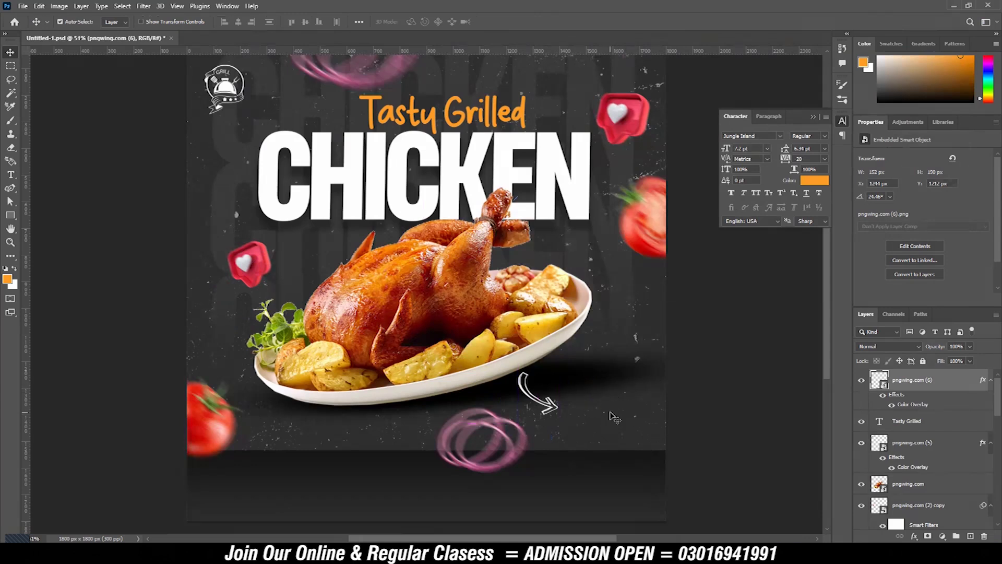
Duplicate the "Tasty Grilled" tagline to the spot beside the arrow tip and change the copy's text to "Off".
click(413, 118)
drag(412, 119, 627, 420)
key(t)
click(617, 418)
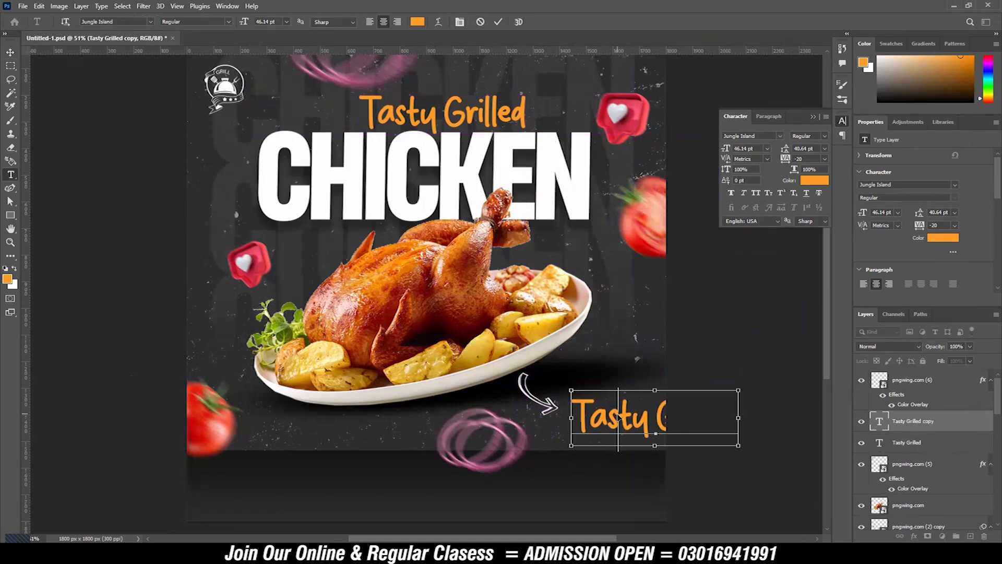
key(ctrl+a)
text(Of)
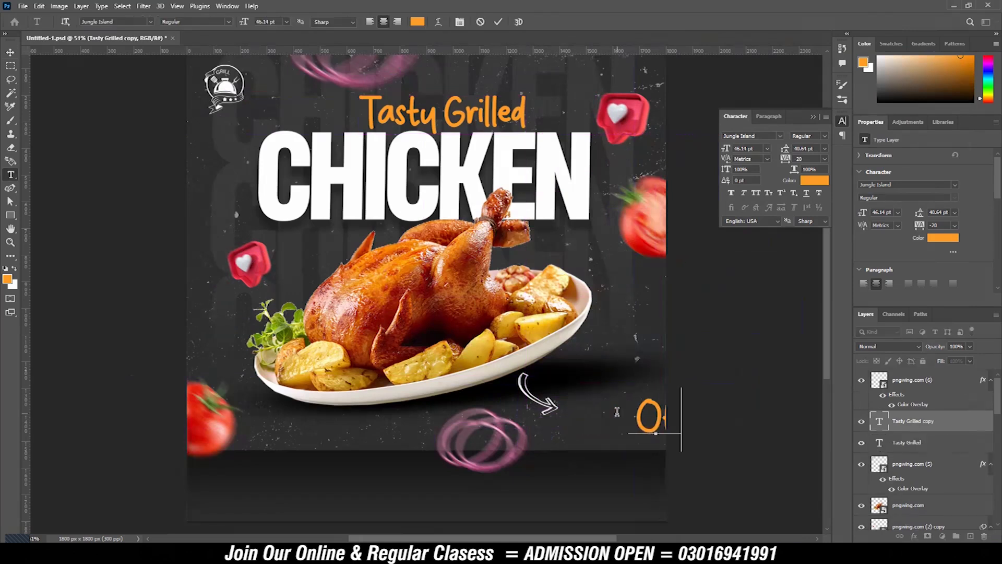
key(ctrl+Return)
key(v)
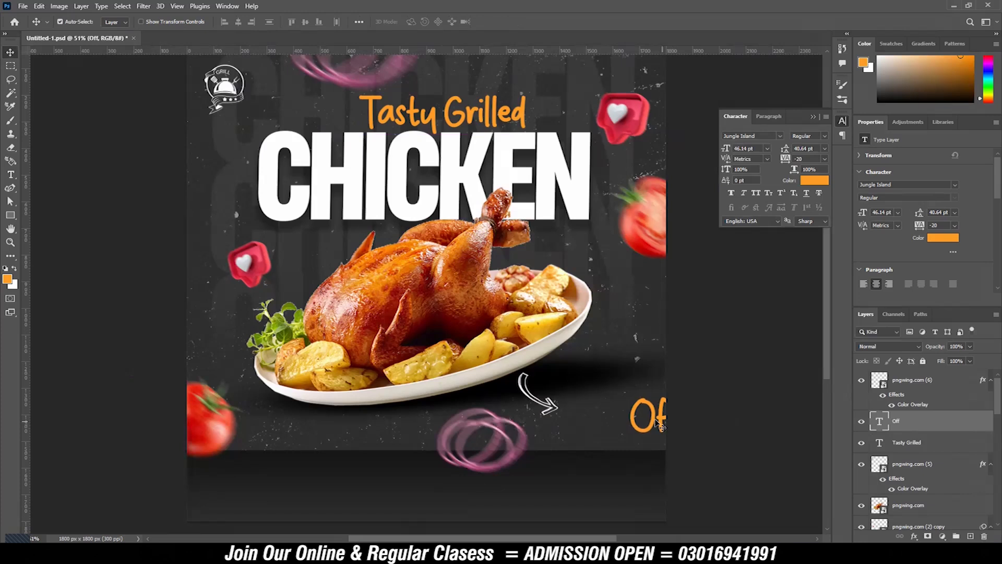
Move the "Off" text closer to the arrow, fill it with white and scale it down to about 20.5 pt.
drag(632, 421, 601, 429)
key(ctrl+BackSpace)
key(ctrl+t)
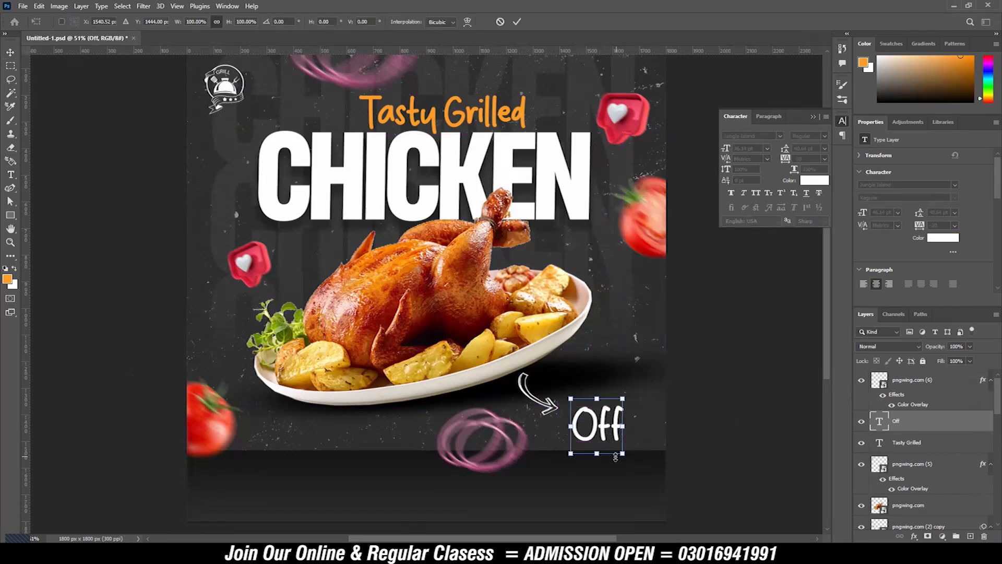
drag(597, 452, 647, 457)
key(Return)
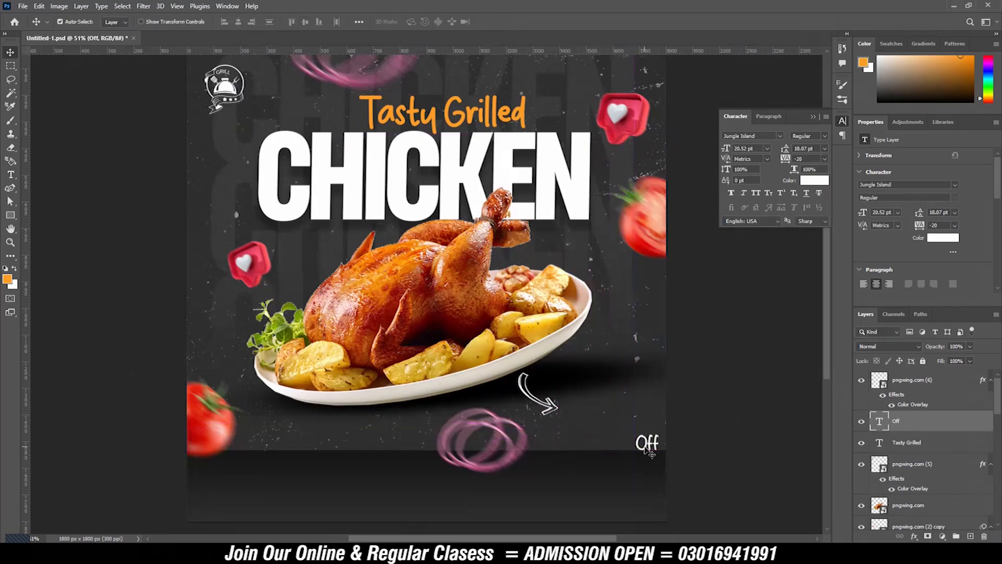
key(ctrl+z)
Duplicate the "Off" text directly above itself and change the copy to "40%".
key(z)
drag(605, 427, 670, 455)
key(v)
drag(608, 363, 596, 331)
key(t)
click(515, 319)
key(ctrl+a)
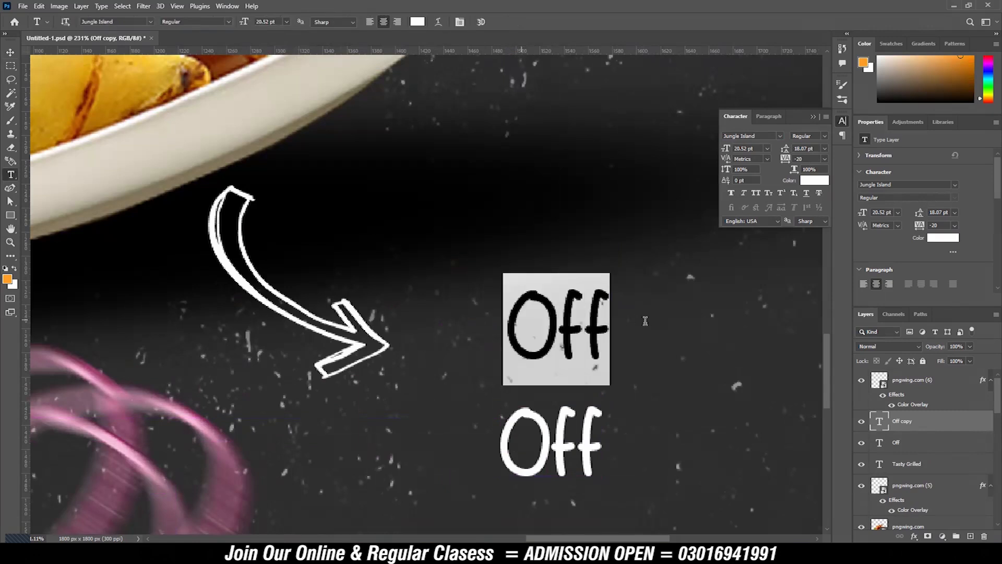
text(40 )
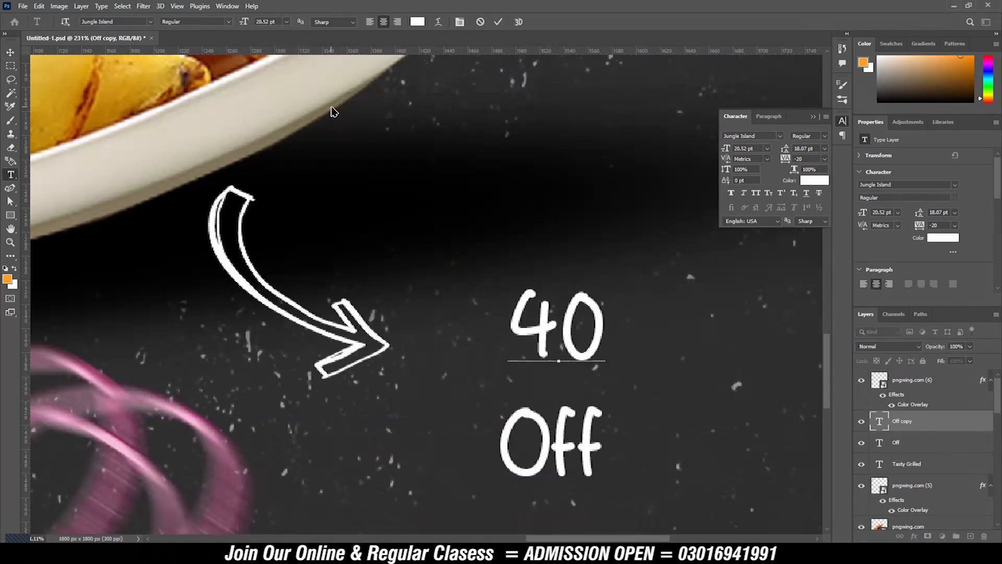
text(%)
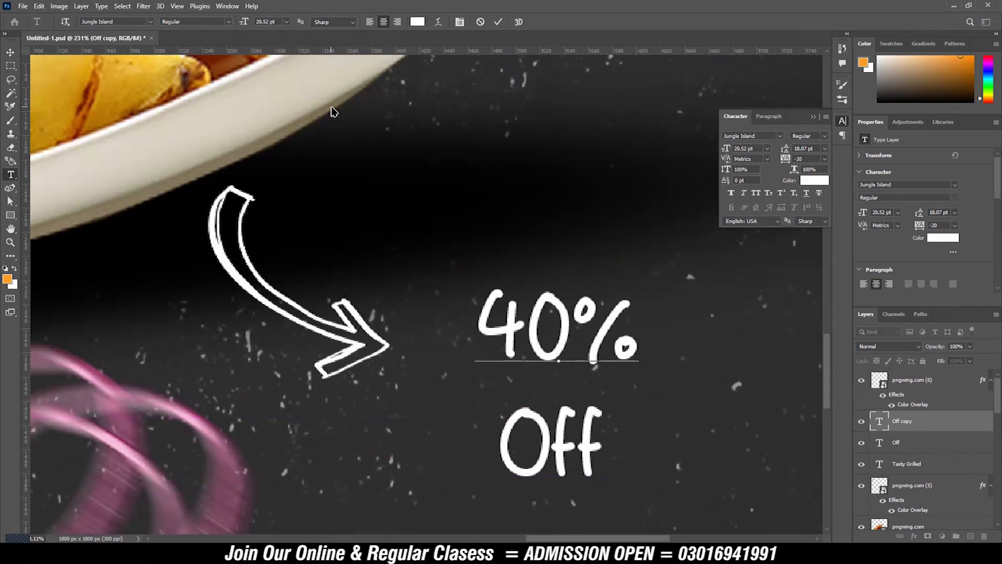
click(11, 53)
Try the Heading Now Trial font on the "40%" text.
key(t)
drag(487, 327, 653, 328)
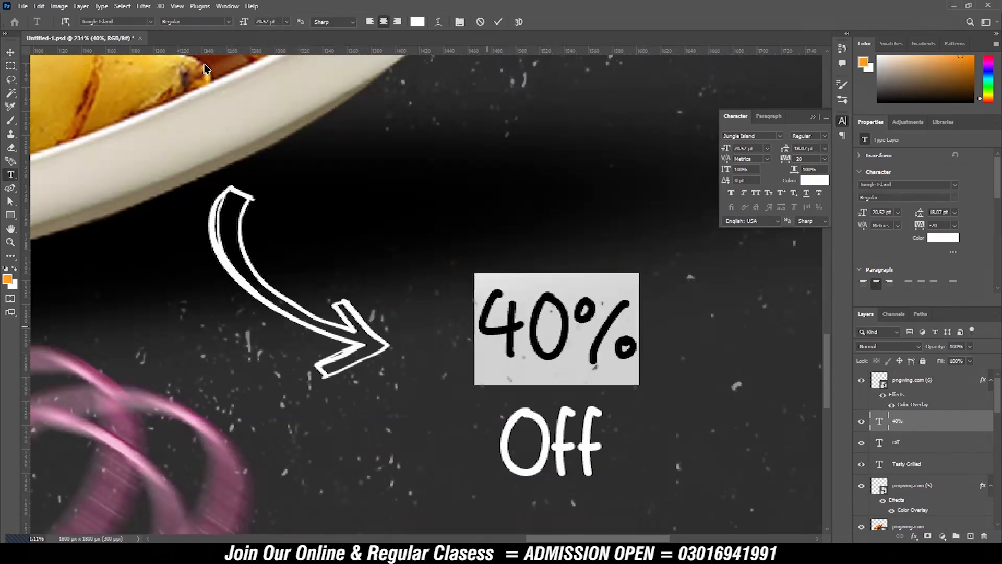
click(124, 21)
text(head)
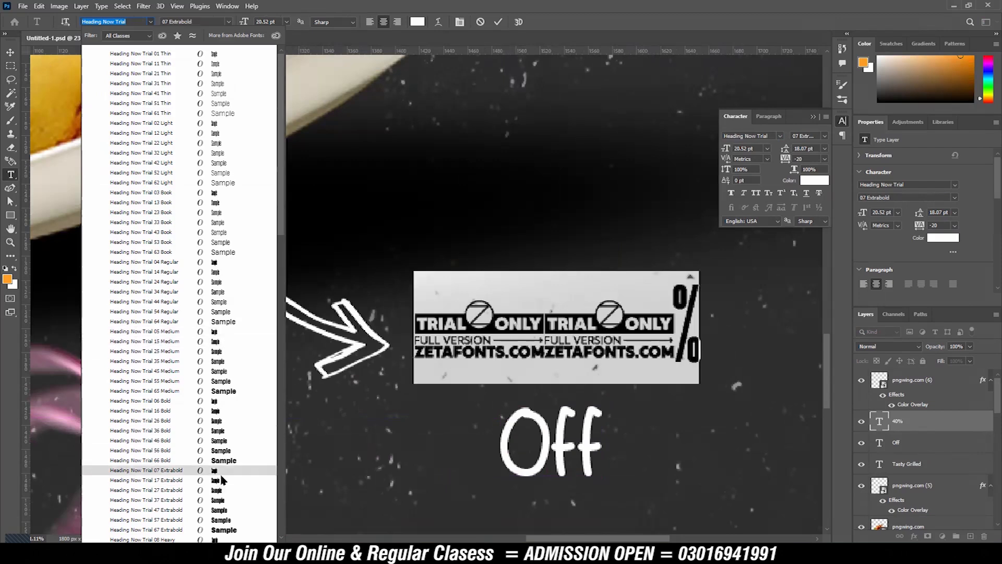
scroll(231, 454, down, 1)
scroll(231, 459, down, 3)
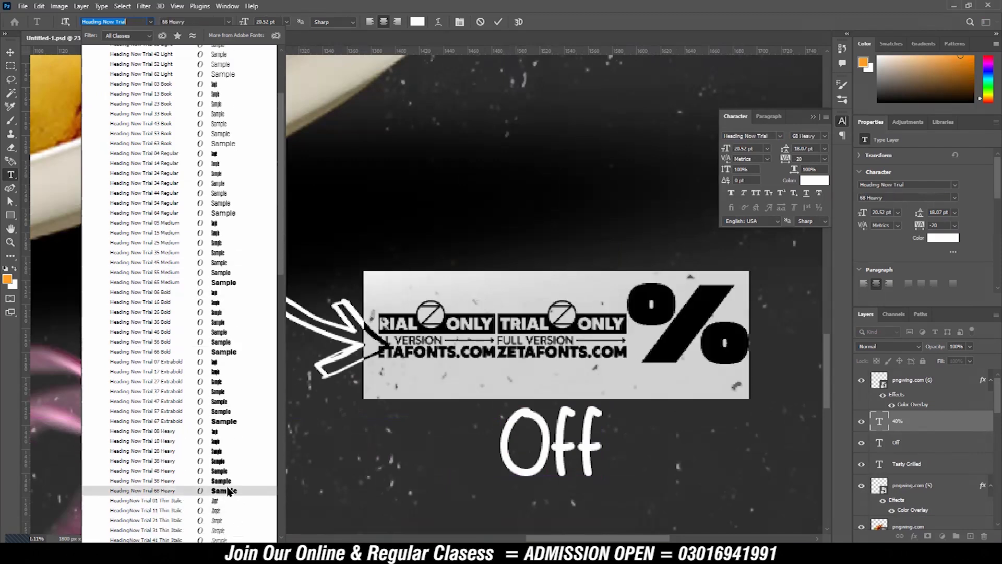
click(153, 25)
drag(126, 22, 68, 24)
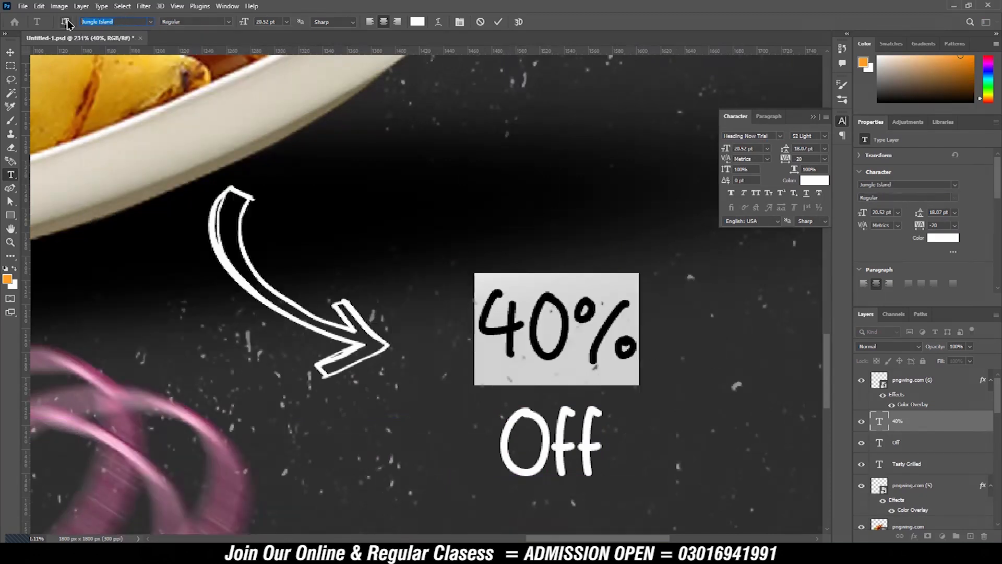
Set the "40%" text's font to Acumin Variable Concept ExtraCondensed UltraBlack.
click(150, 22)
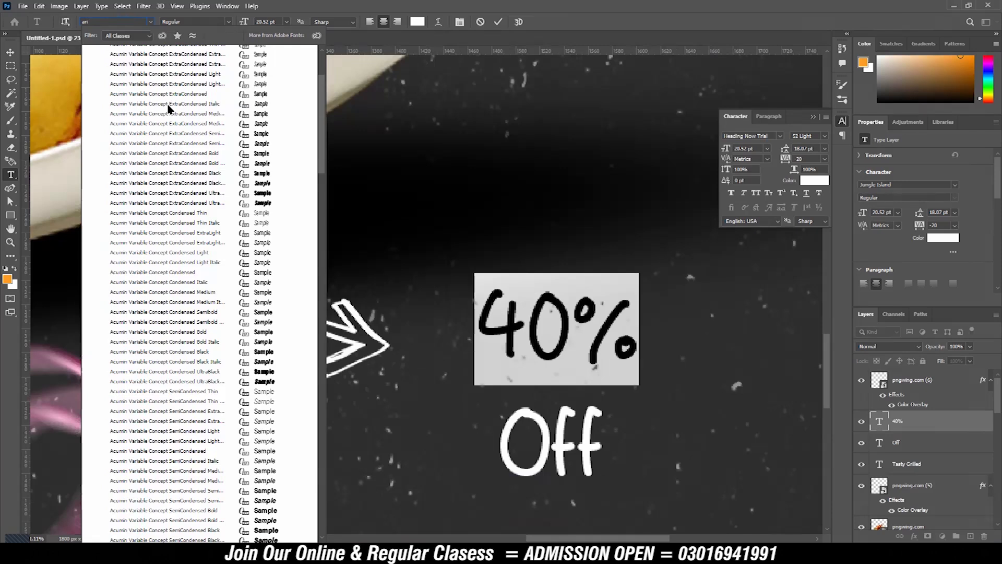
click(264, 197)
click(10, 52)
Enlarge the "40%" text to about 41 pt just above "Off" and fill it with the orange foreground color.
key(ctrl+t)
drag(557, 273, 553, 152)
drag(595, 279, 587, 323)
key(Return)
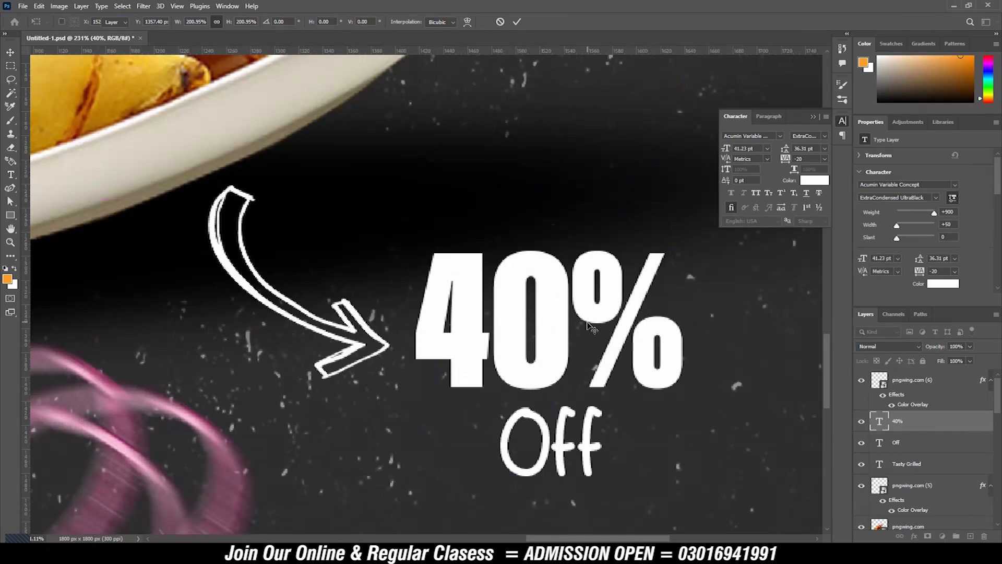
key(ctrl+0)
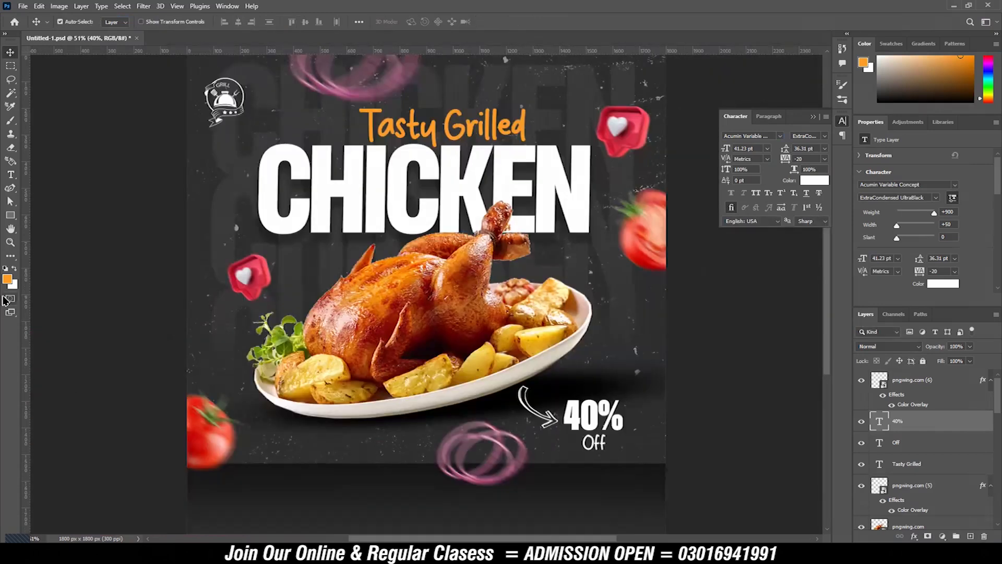
key(alt+BackSpace)
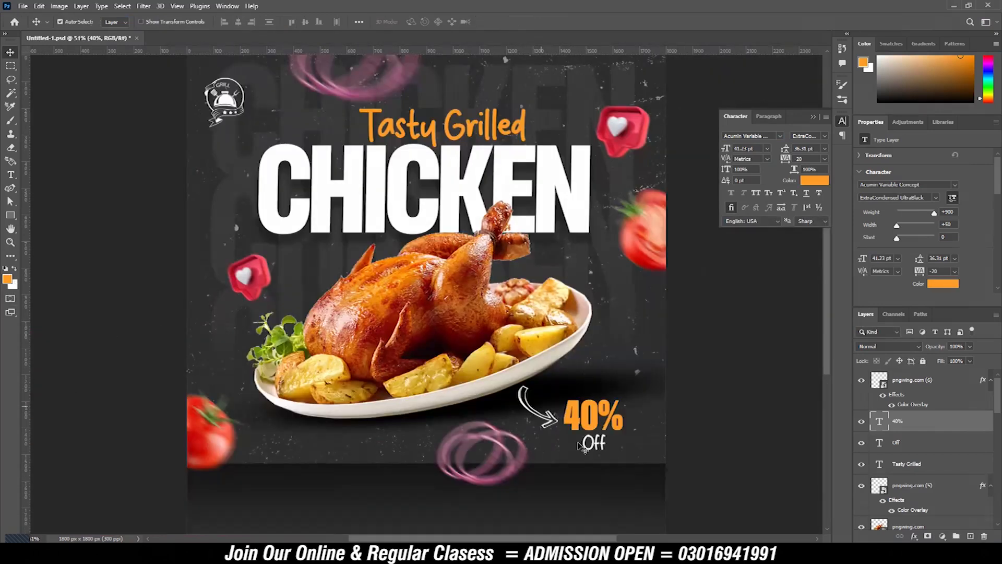
Scale the "40%" text down slightly and position it close to the arrow tip.
key(z)
drag(587, 443, 504, 339)
key(v)
drag(509, 239, 509, 278)
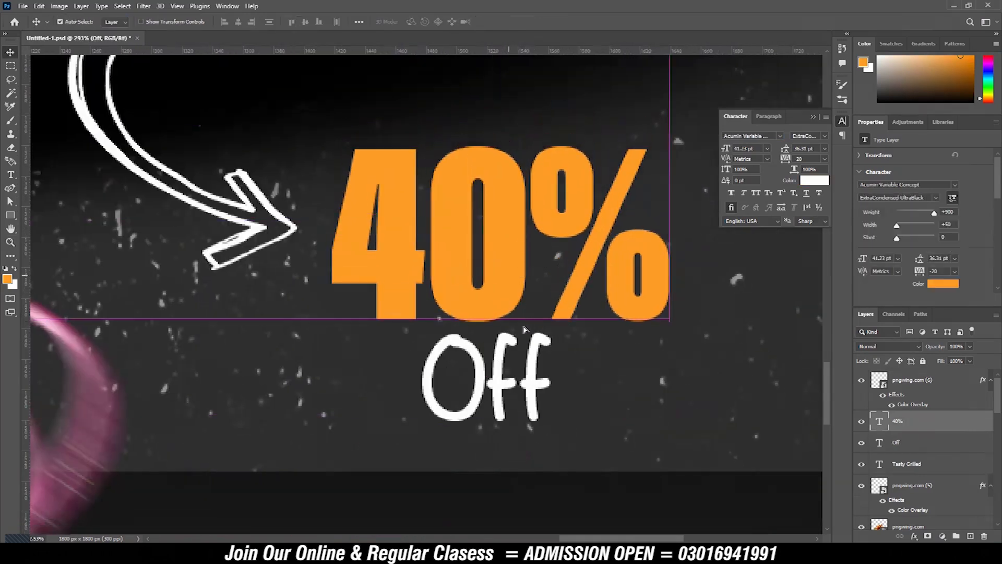
key(ctrl+t)
drag(499, 386, 499, 313)
drag(547, 232, 525, 278)
key(Return)
Position the "Off" text directly beneath "40%", near its right edge, and clear the layer selection.
drag(543, 342, 592, 296)
key(ctrl+0)
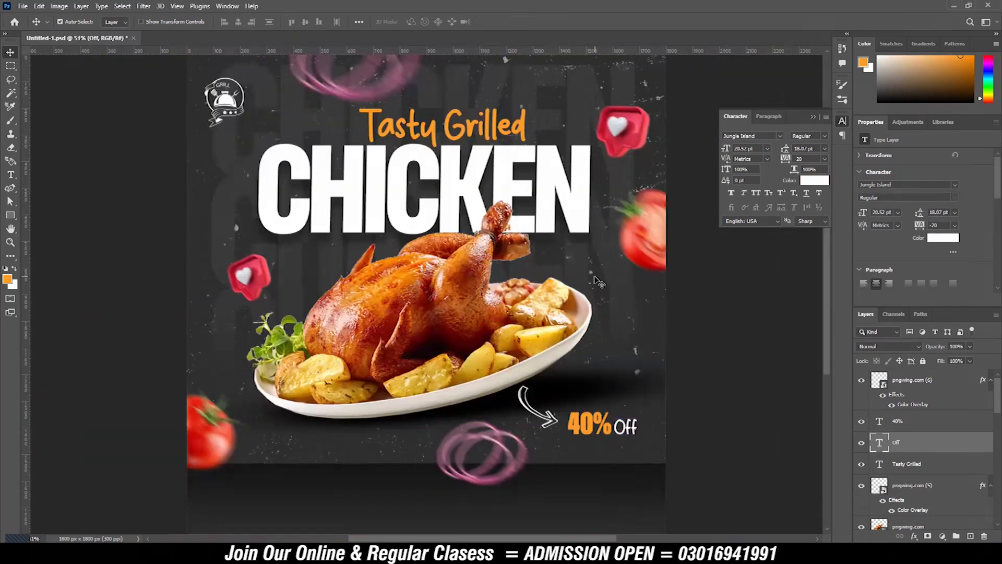
key(ctrl+space)
drag(557, 441, 658, 428)
drag(659, 428, 476, 278)
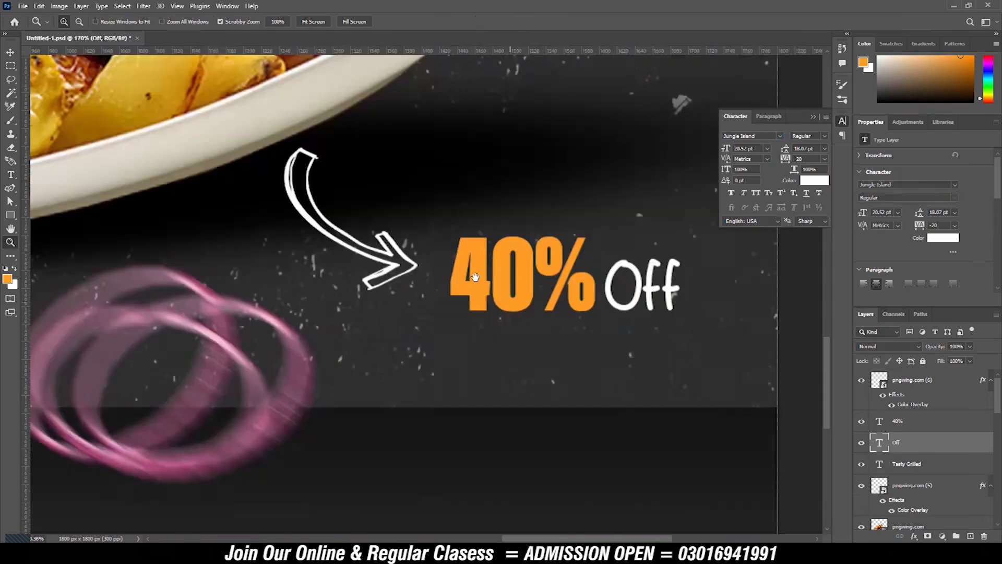
drag(615, 258, 517, 312)
key(ctrl+0)
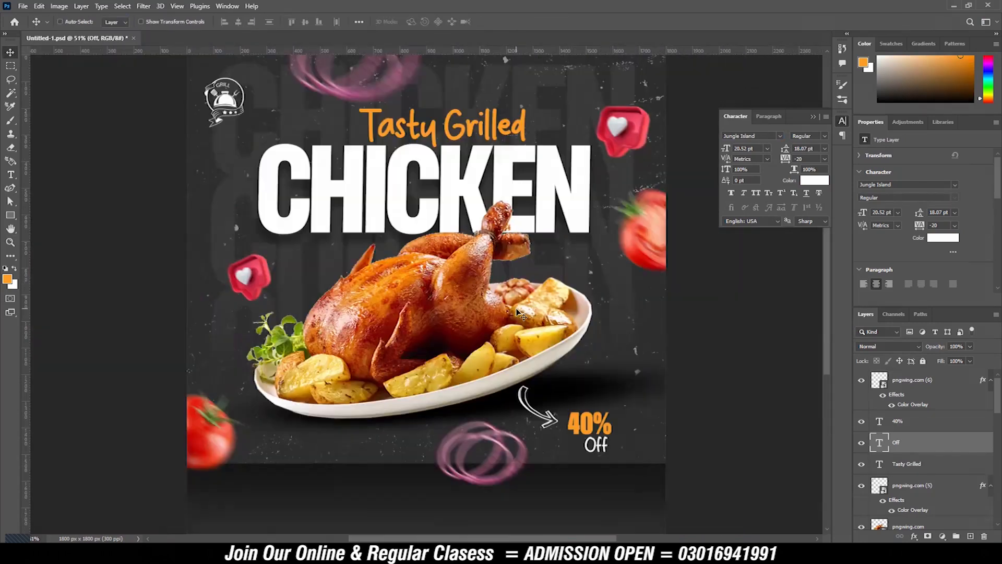
key(ctrl+0)
click(758, 269)
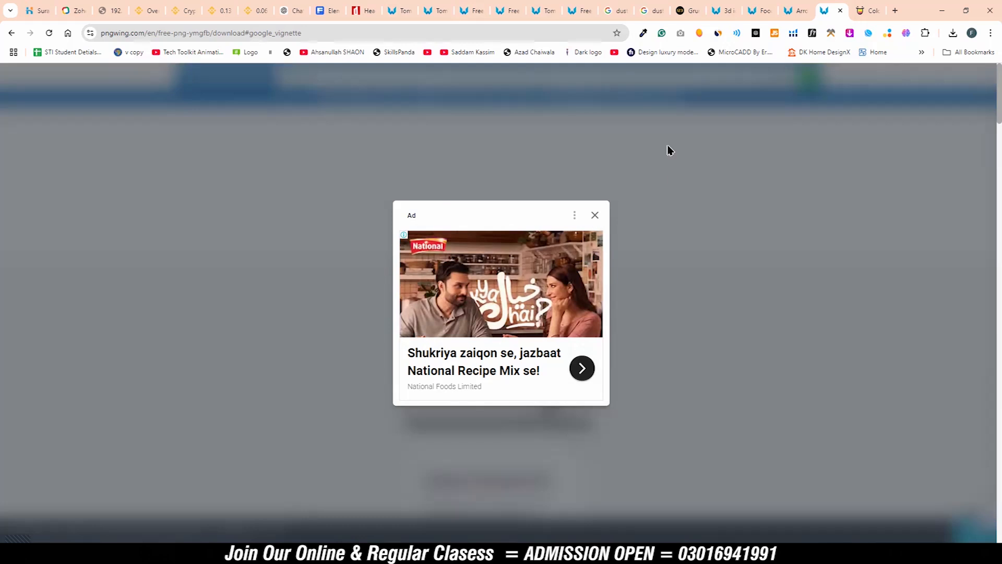
Switch to Chrome and search PNGWing for "contact icon".
key(alt+Left)
text(contact icon)
key(Return)
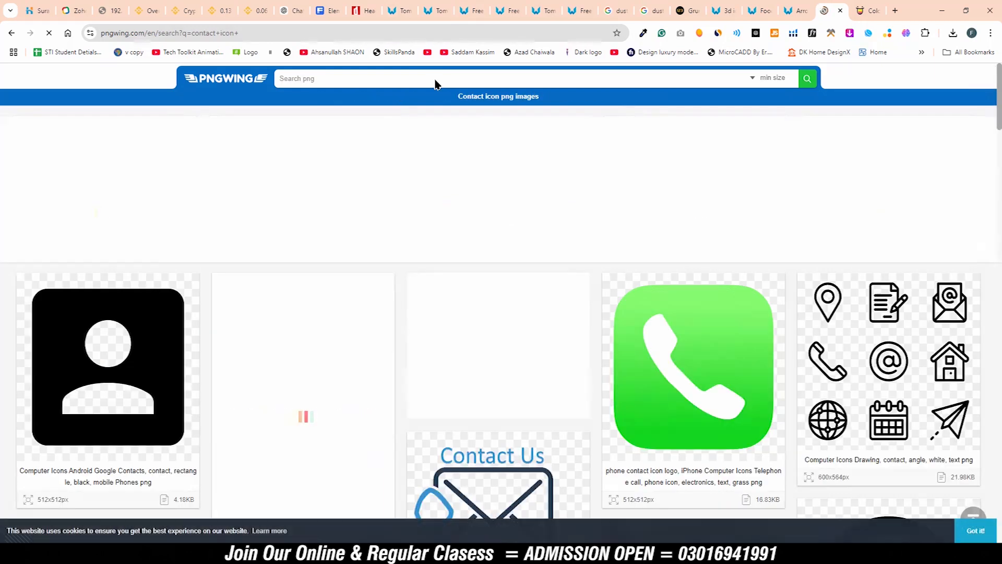
Look through the contact icon results and open the orange telephone handset and envelope illustration.
scroll(532, 297, down, 5)
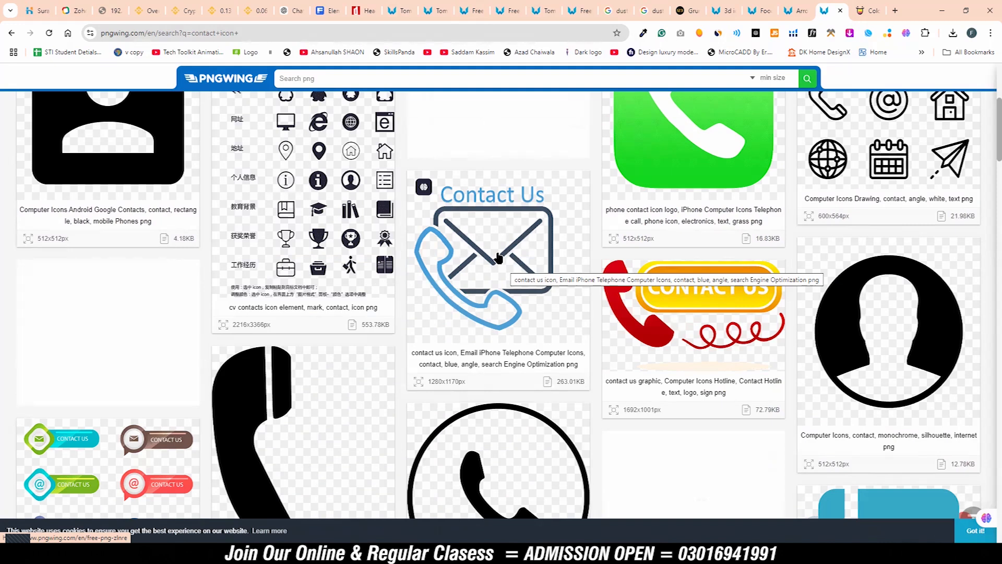
scroll(495, 257, down, 4)
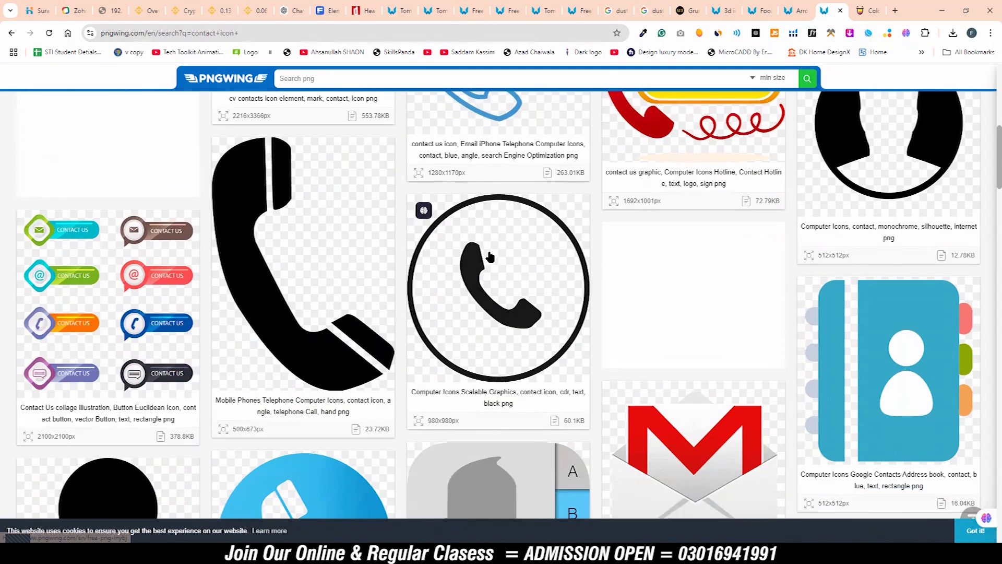
scroll(490, 256, down, 5)
scroll(489, 257, down, 7)
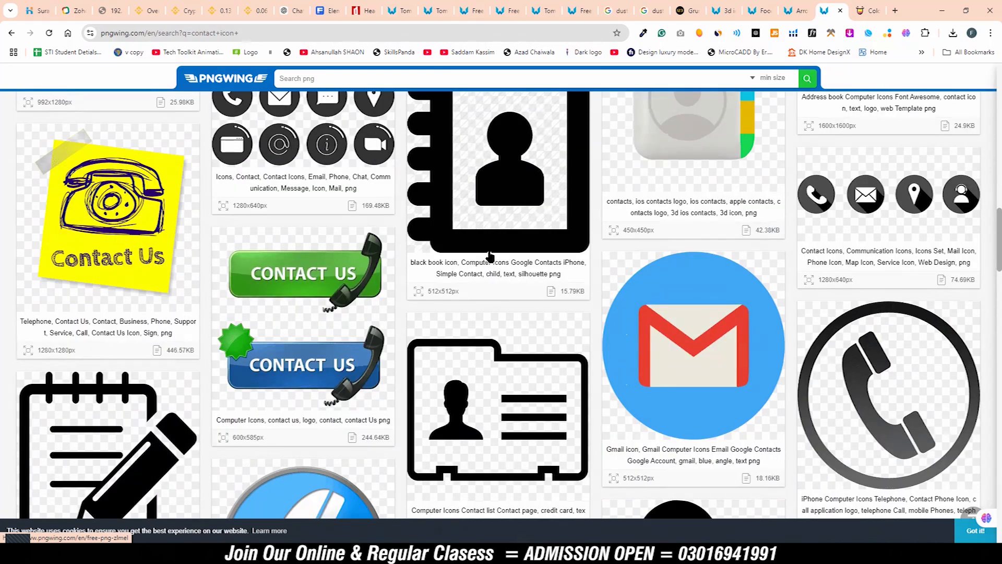
scroll(490, 257, down, 2)
scroll(490, 256, down, 8)
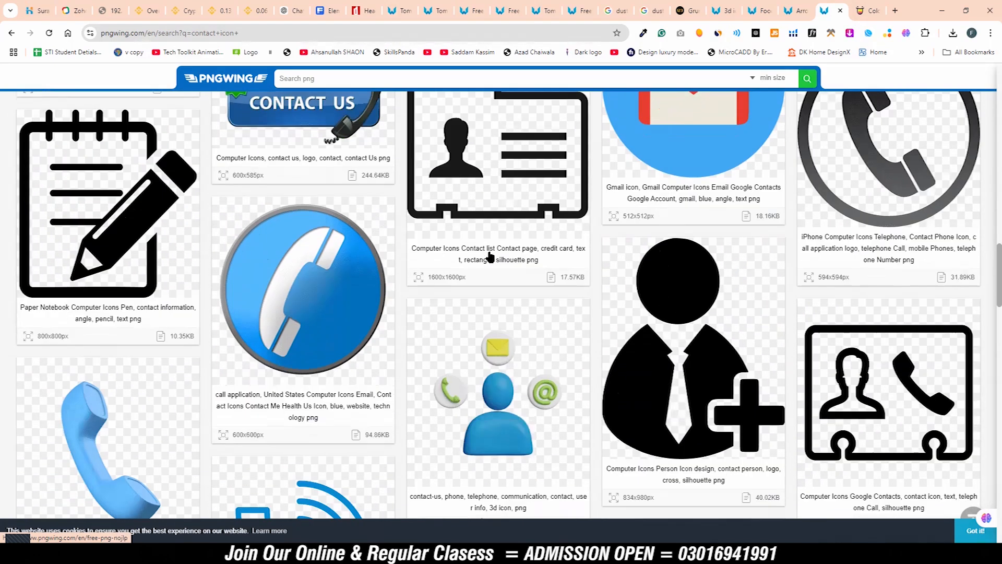
scroll(490, 256, down, 5)
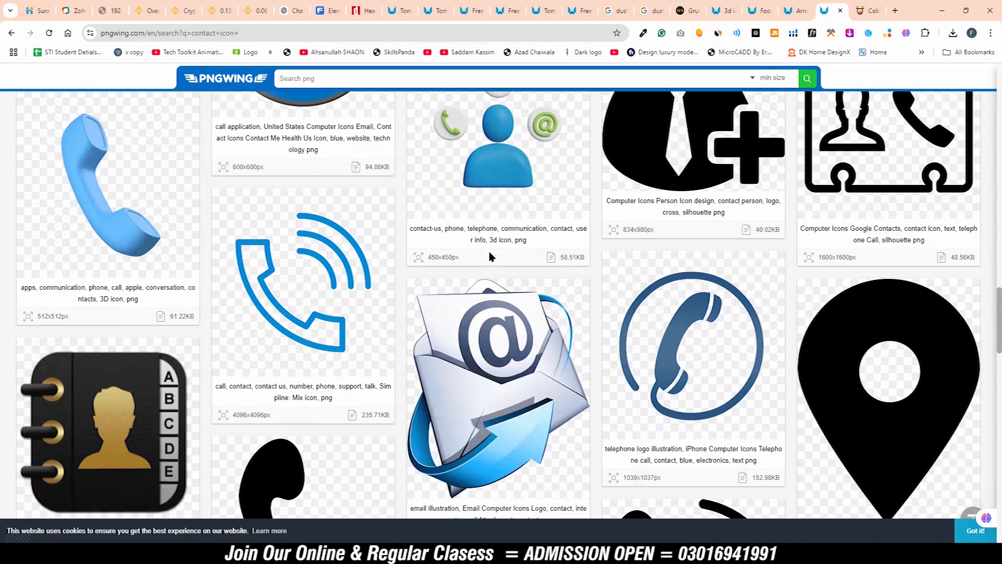
scroll(509, 233, down, 7)
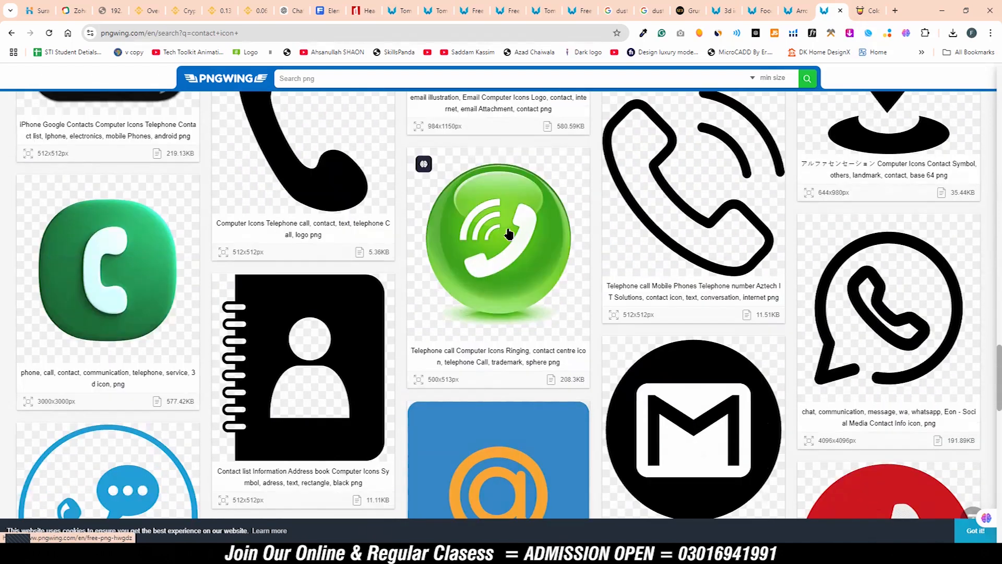
scroll(509, 233, down, 8)
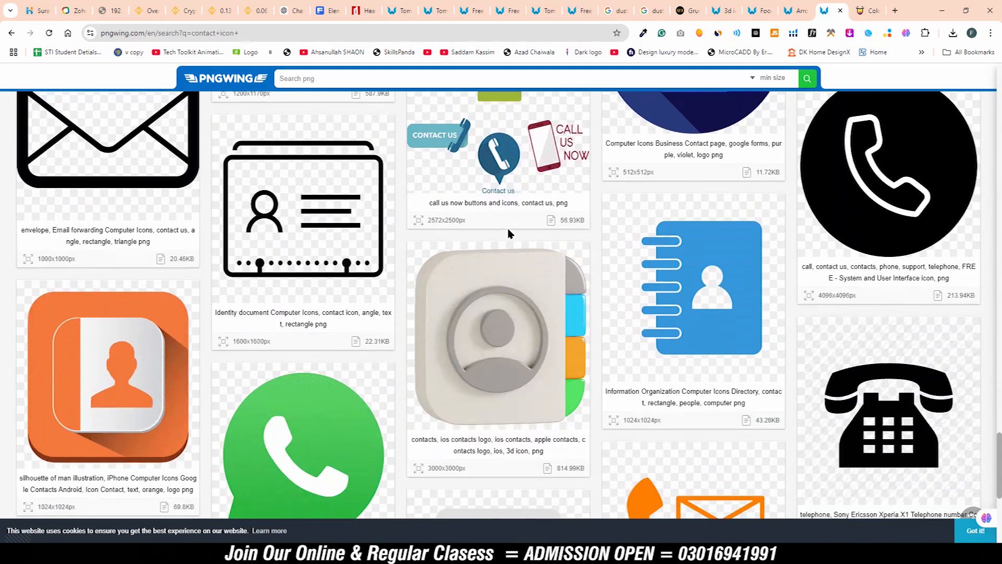
scroll(509, 233, down, 6)
click(707, 225)
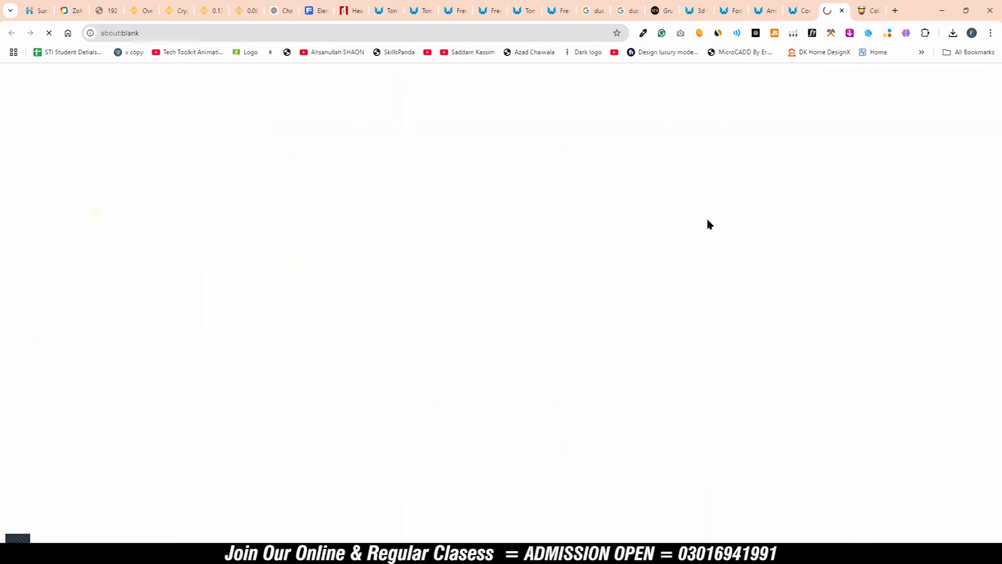
Open the download page of the orange telephone and envelope PNG, and switch back to Photoshop.
scroll(500, 307, down, 6)
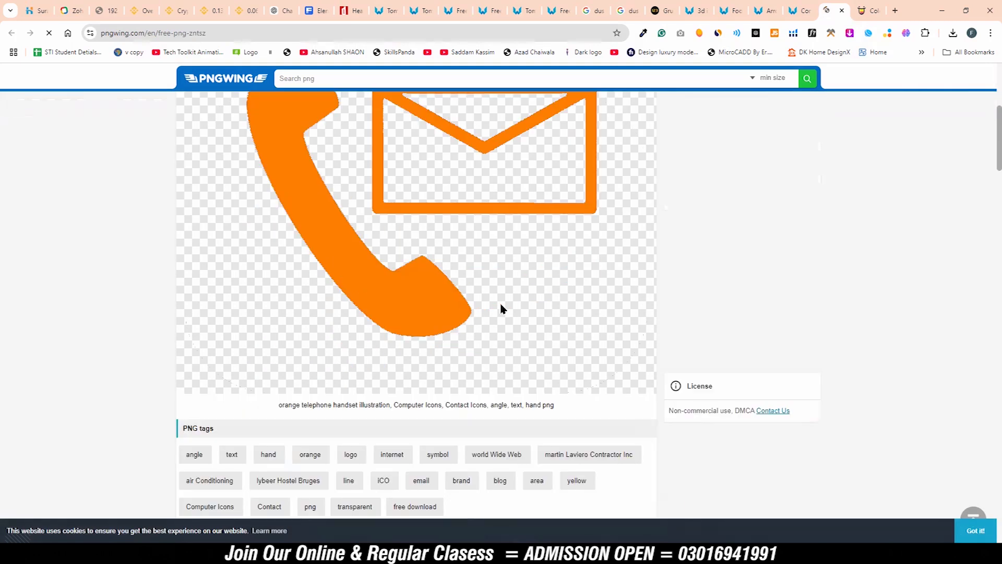
scroll(501, 308, down, 6)
click(438, 329)
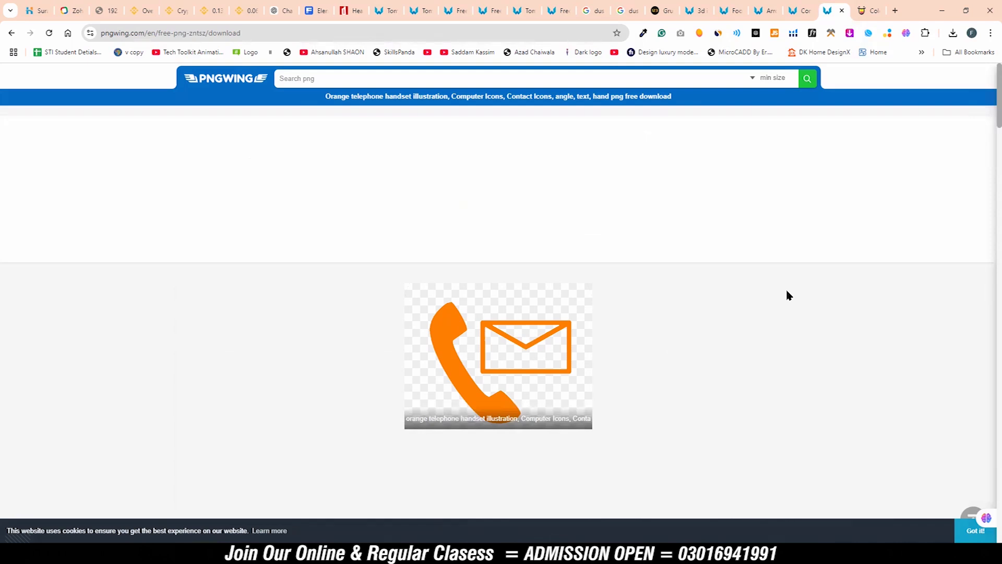
scroll(747, 304, down, 3)
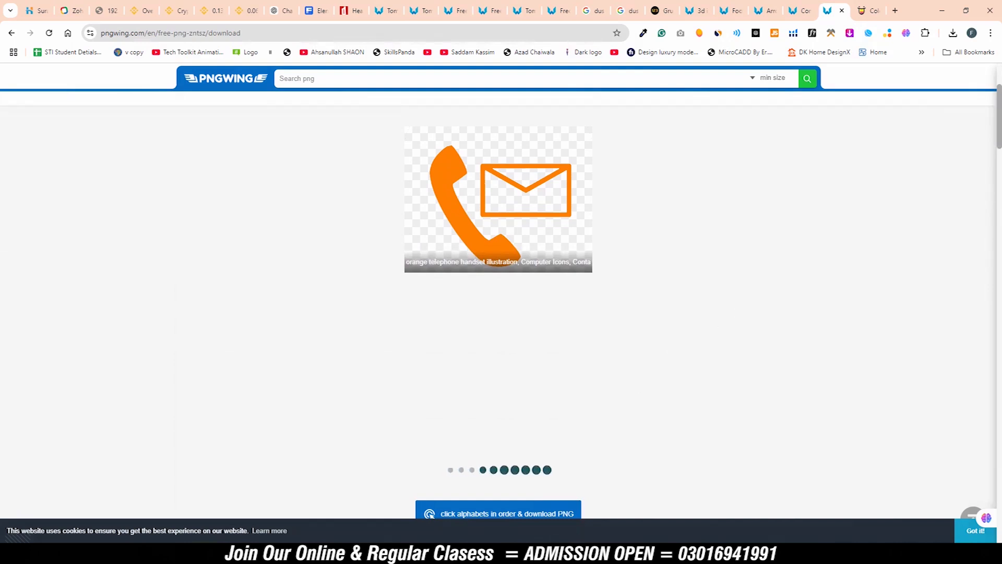
mouse_move(566, 553)
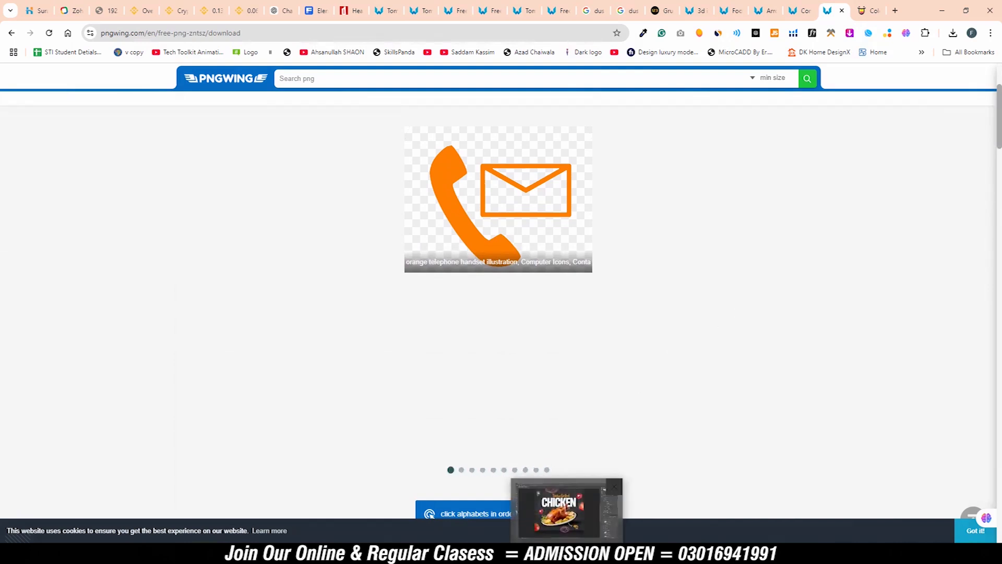
click(567, 553)
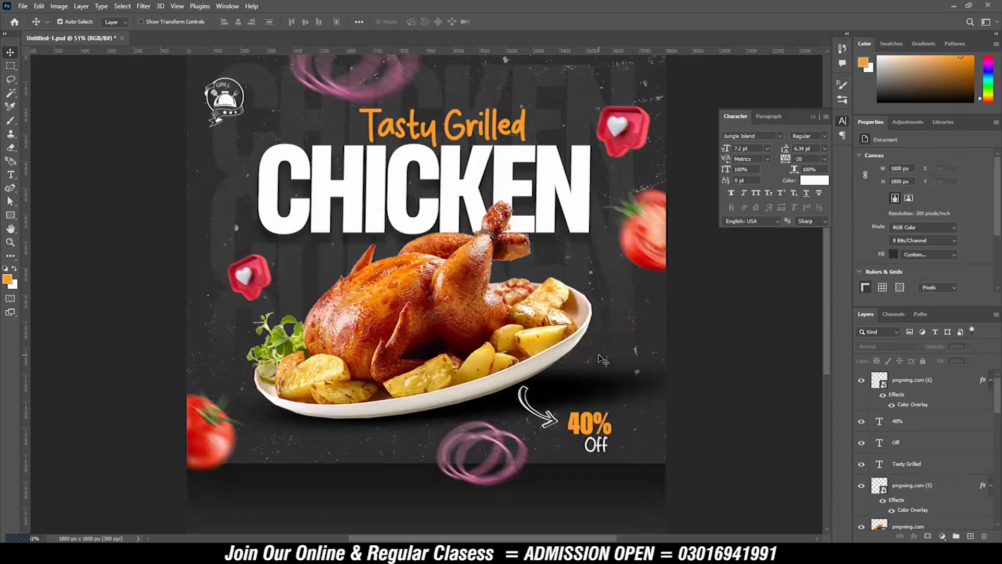